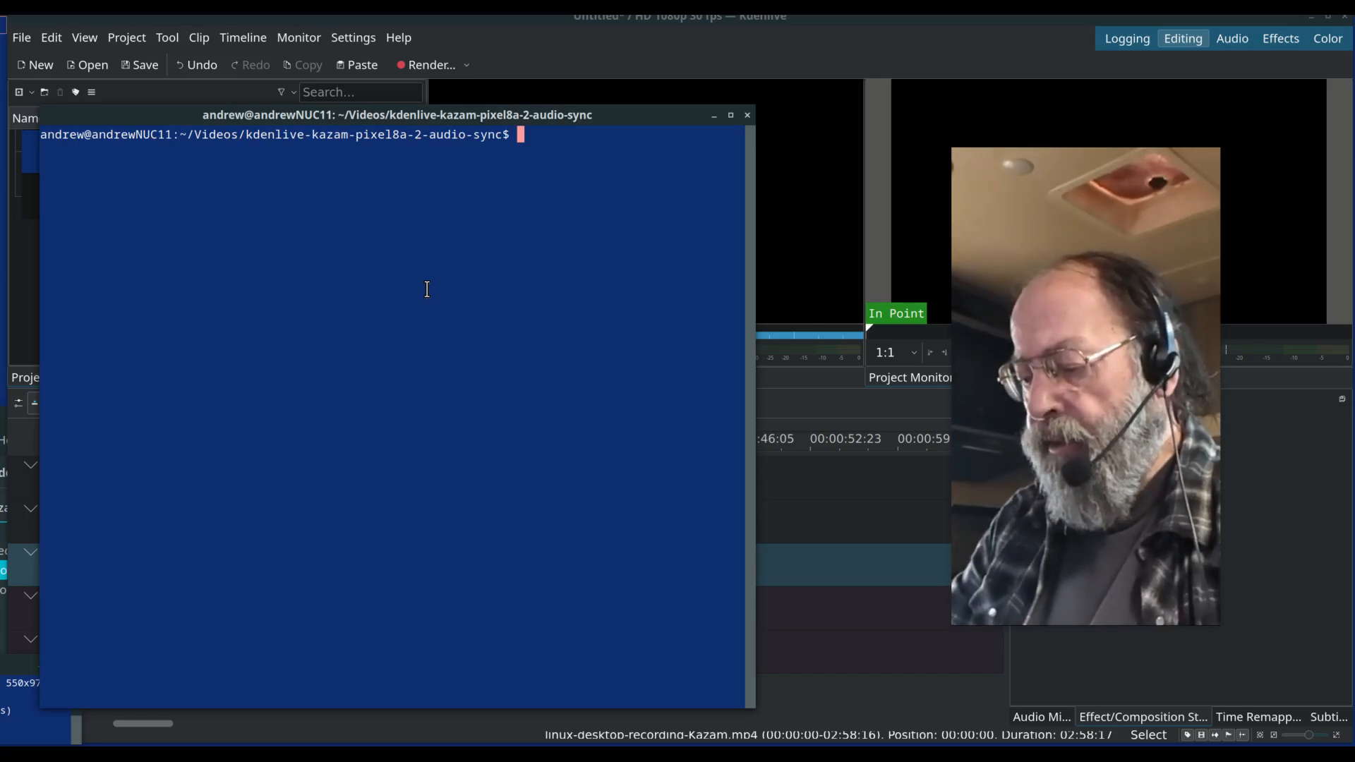
List the folder's files with ls -l and highlight the names linux-desktop-recording-Kazam.mp4 and pixel8a-recording-20250825-093726.mp4.
{"action": "type", "text": "ls -l"}
{"action": "key", "text": "Return"}
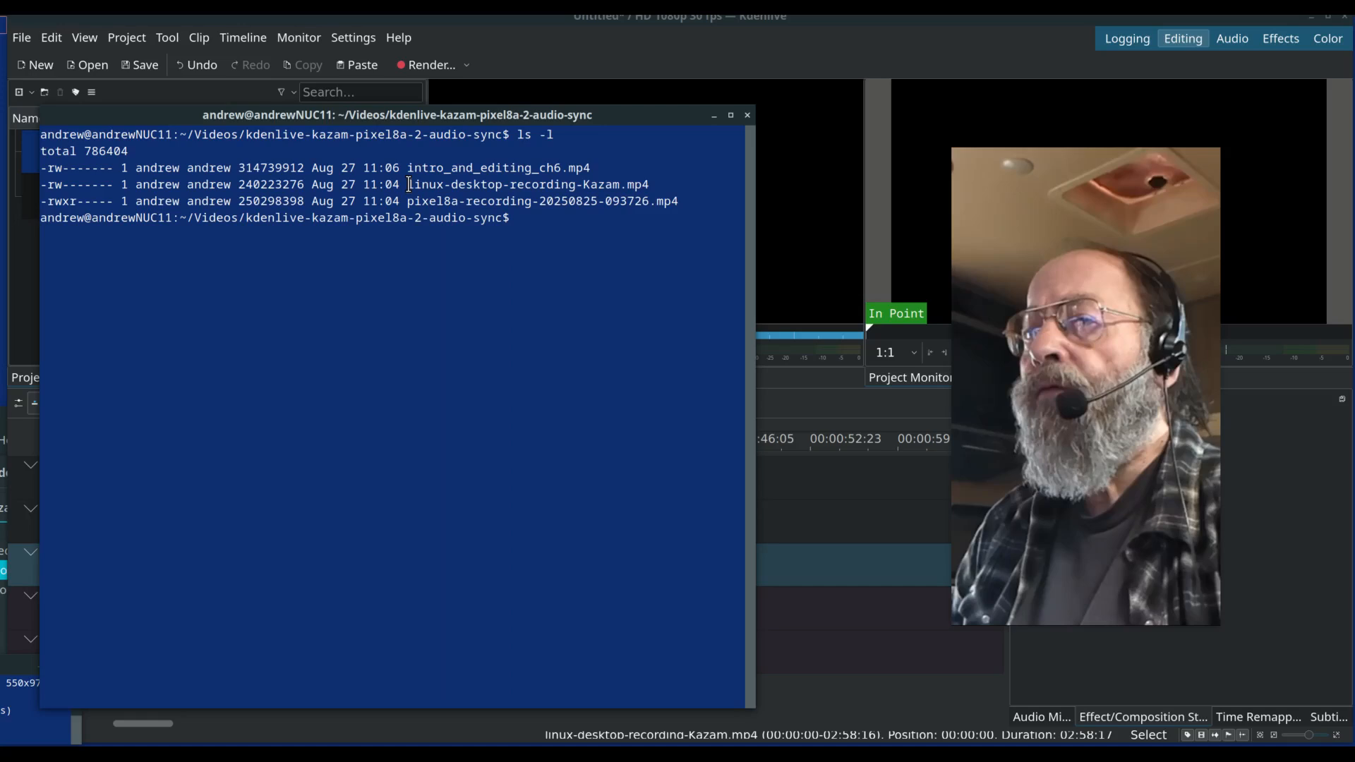
{"action": "left_click_drag", "start_coordinate": [408, 184], "coordinate": [648, 185]}
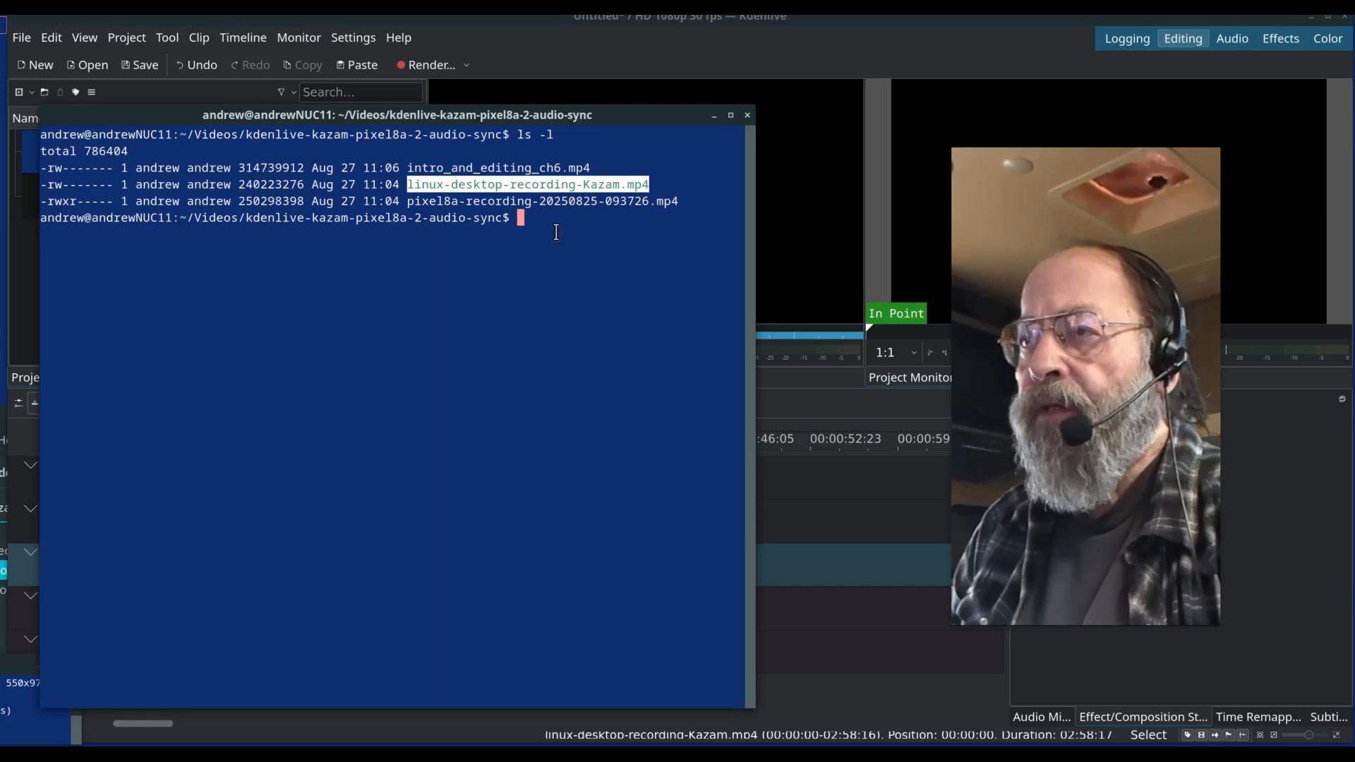
{"action": "left_click", "coordinate": [531, 201]}
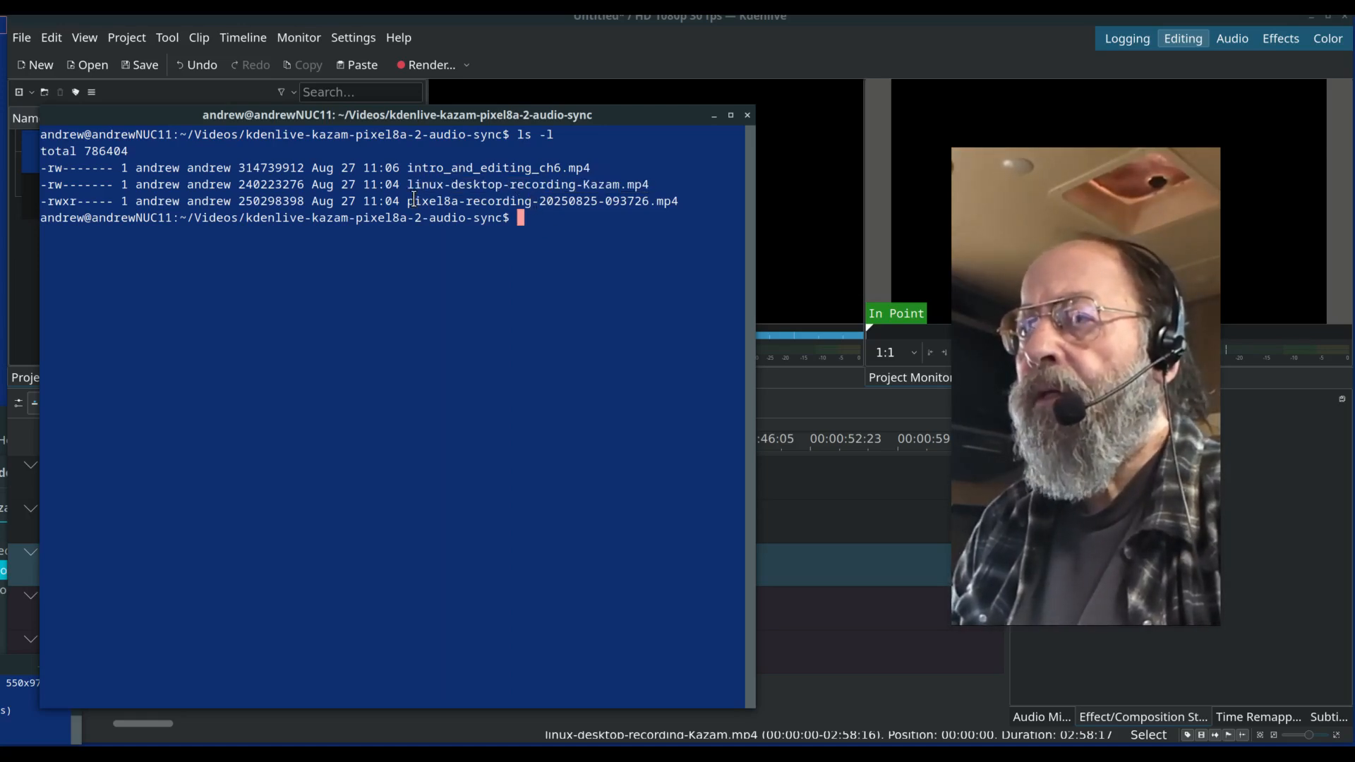
{"action": "left_click_drag", "start_coordinate": [407, 201], "coordinate": [678, 202]}
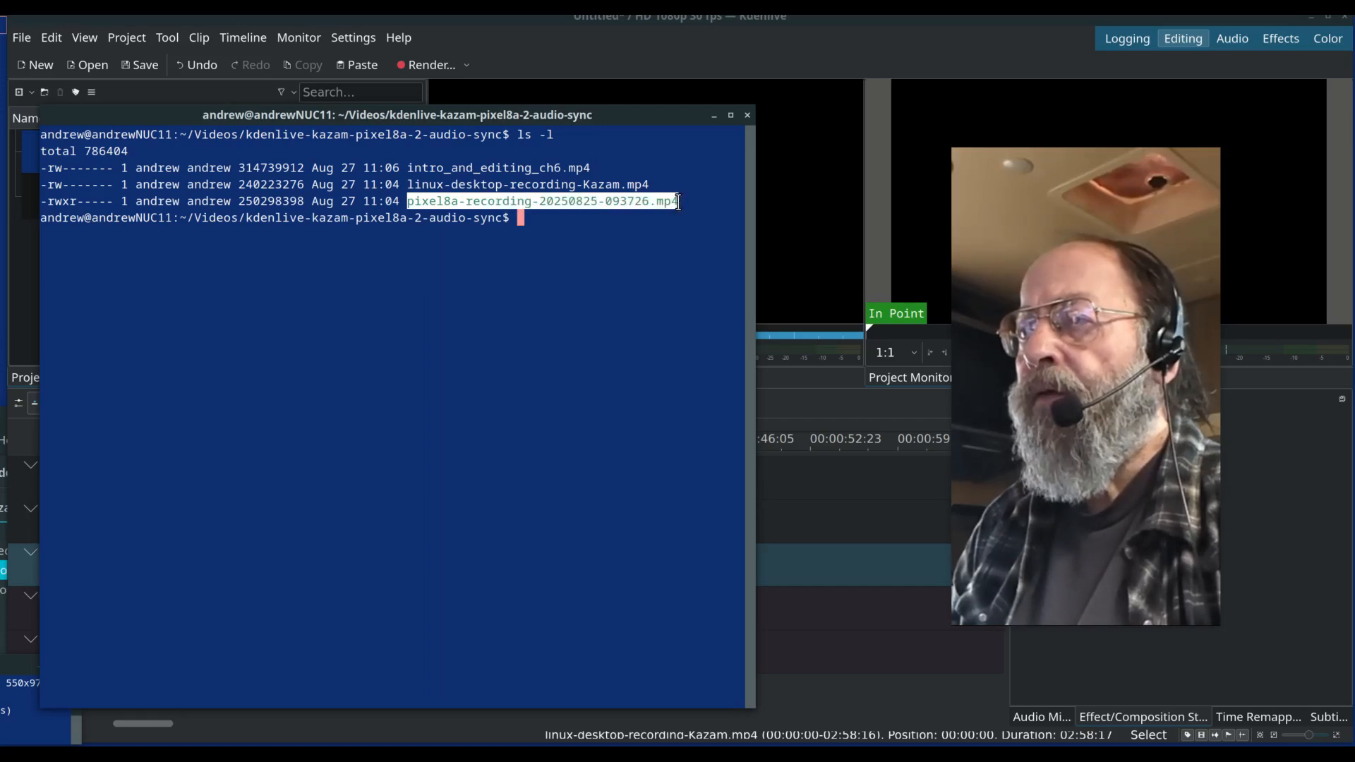
{"action": "left_click", "coordinate": [530, 237]}
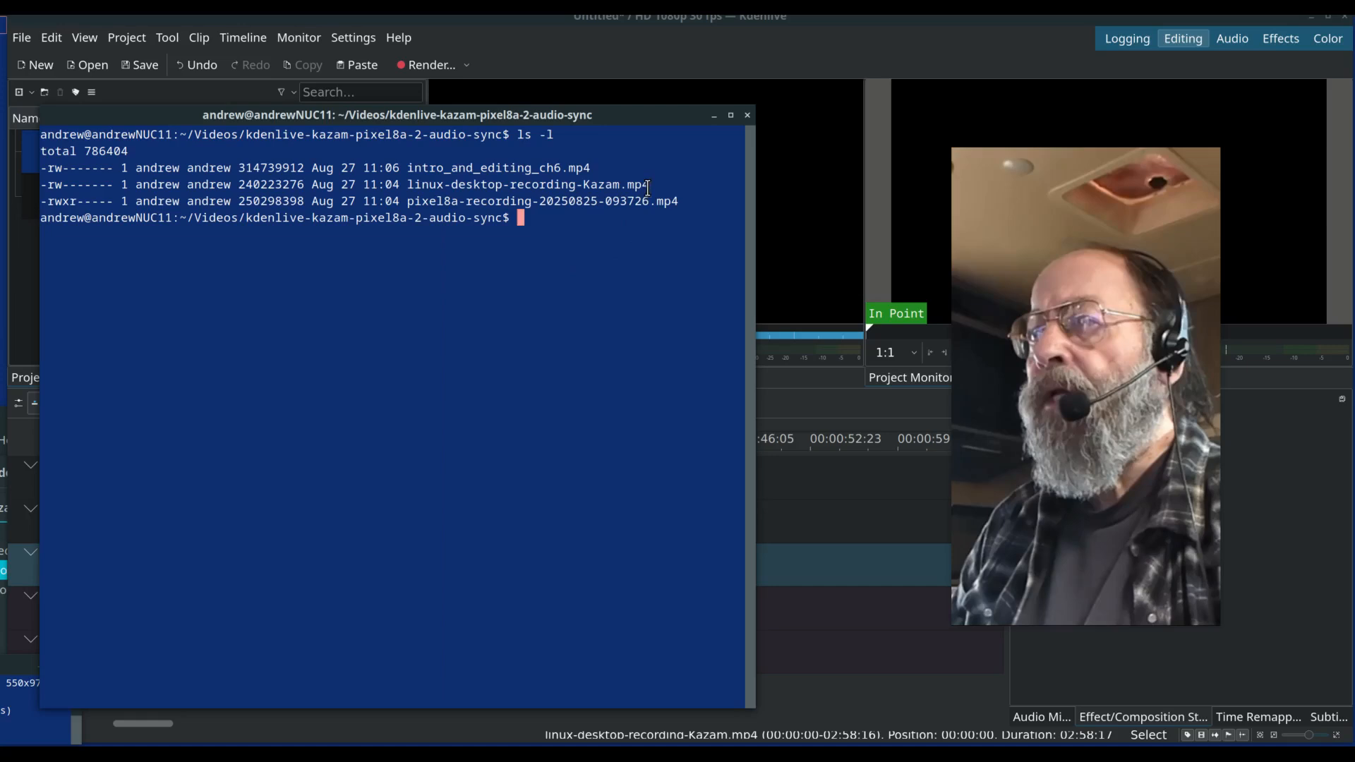
Minimise the terminal and bring the Kdenlive project window in front of the webcam video.
{"action": "left_click", "coordinate": [713, 115]}
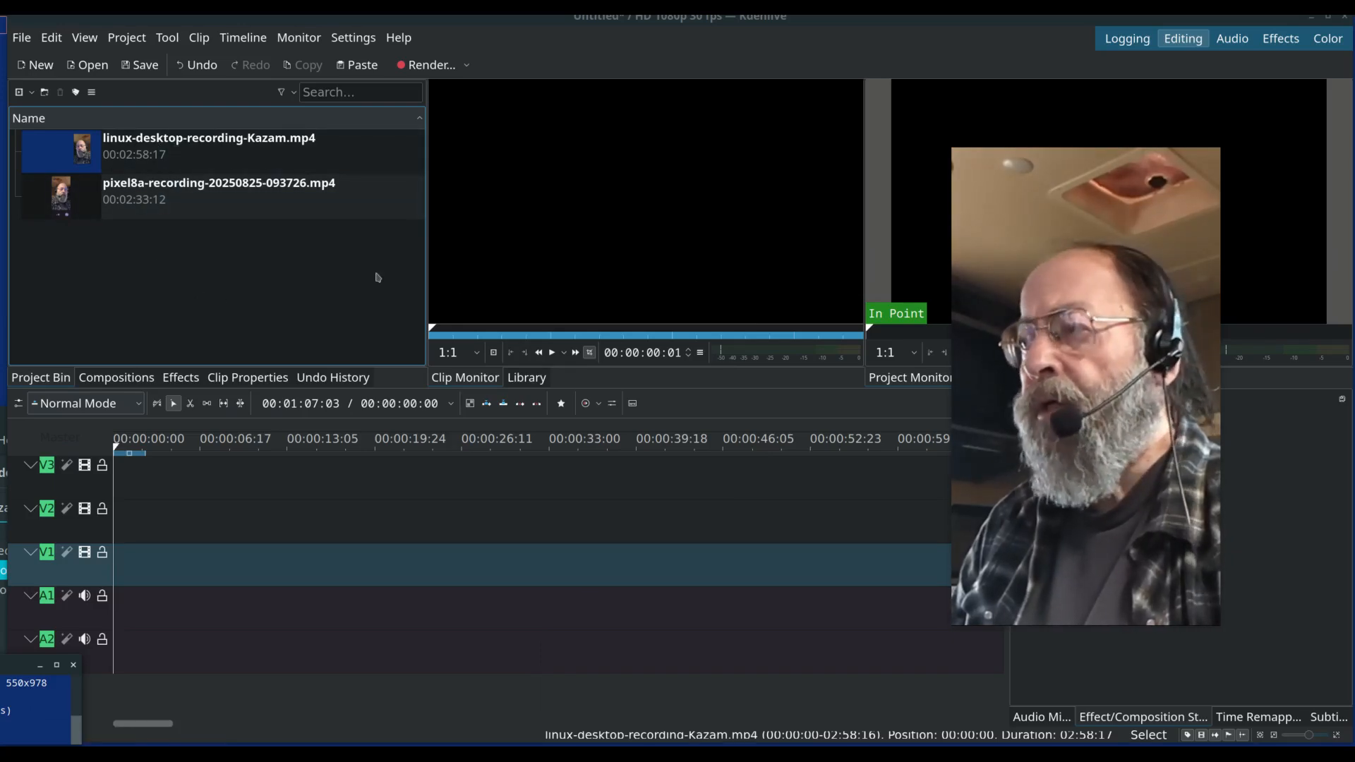
{"action": "mouse_move", "coordinate": [1088, 248]}
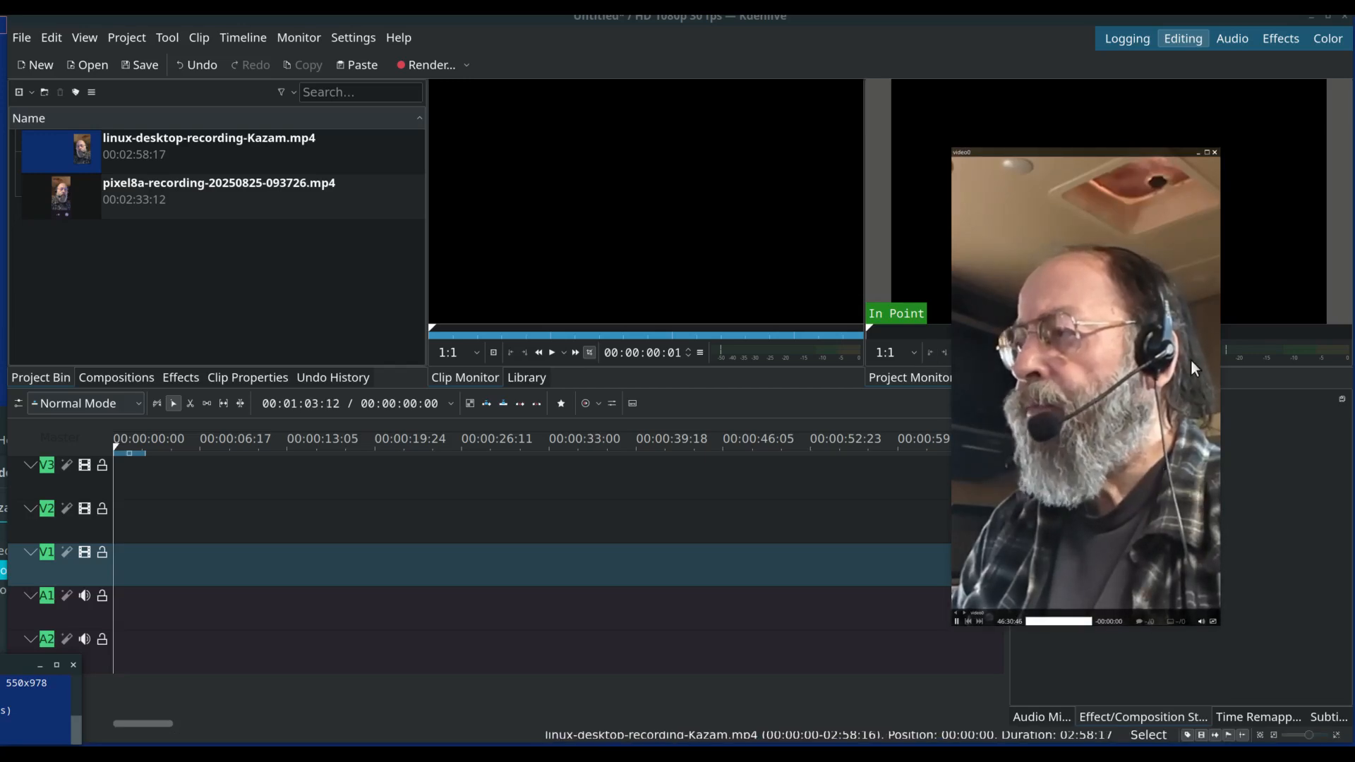
{"action": "left_click", "coordinate": [836, 15]}
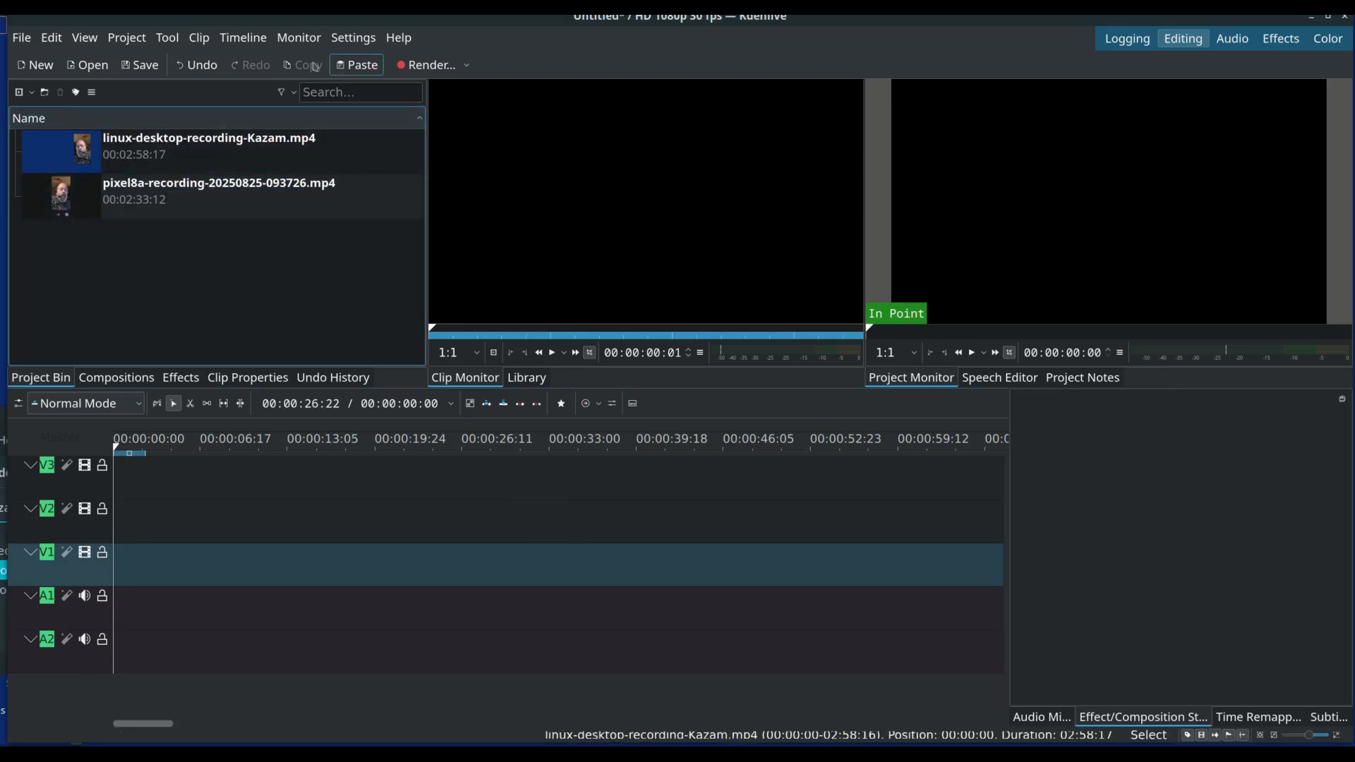
Review the project's metadata and its HD 1080p 30 fps profile, accepting the project settings.
{"action": "left_click", "coordinate": [119, 43]}
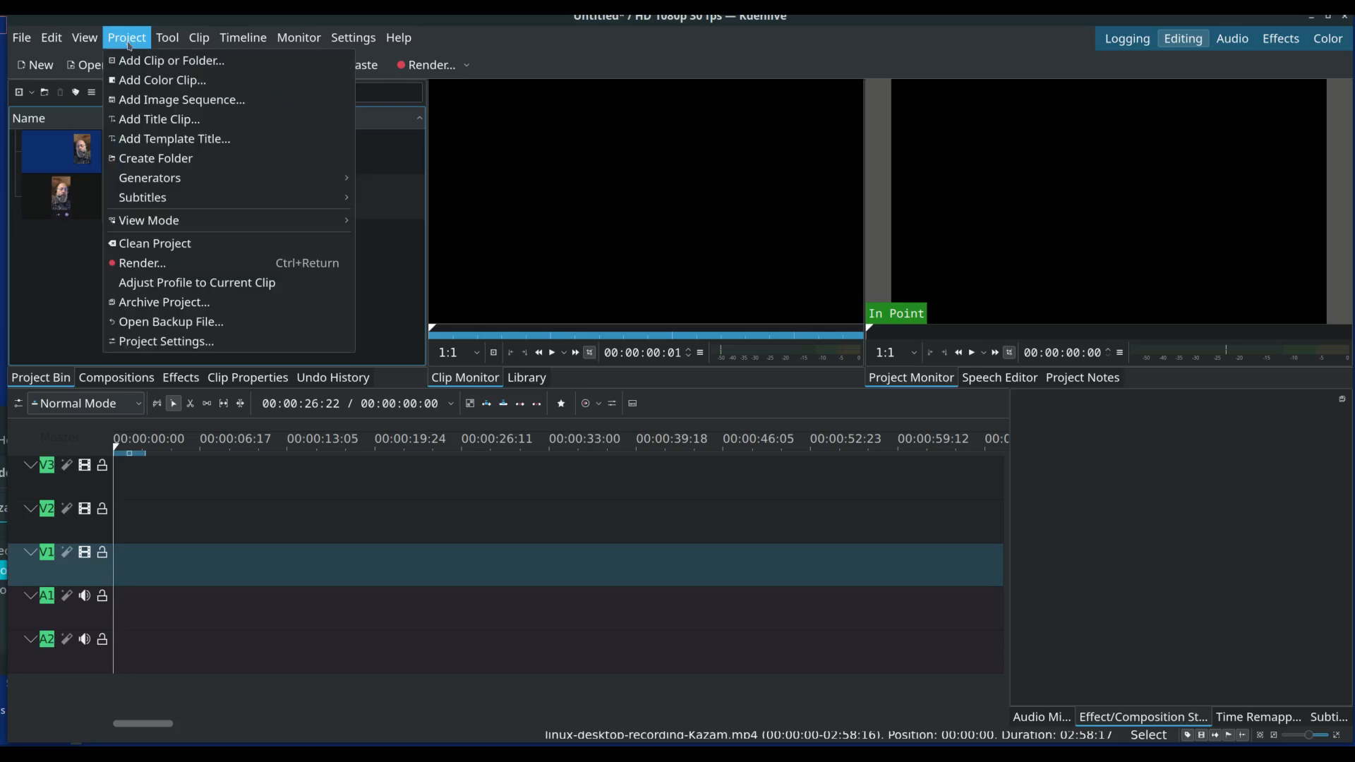
{"action": "left_click", "coordinate": [129, 345]}
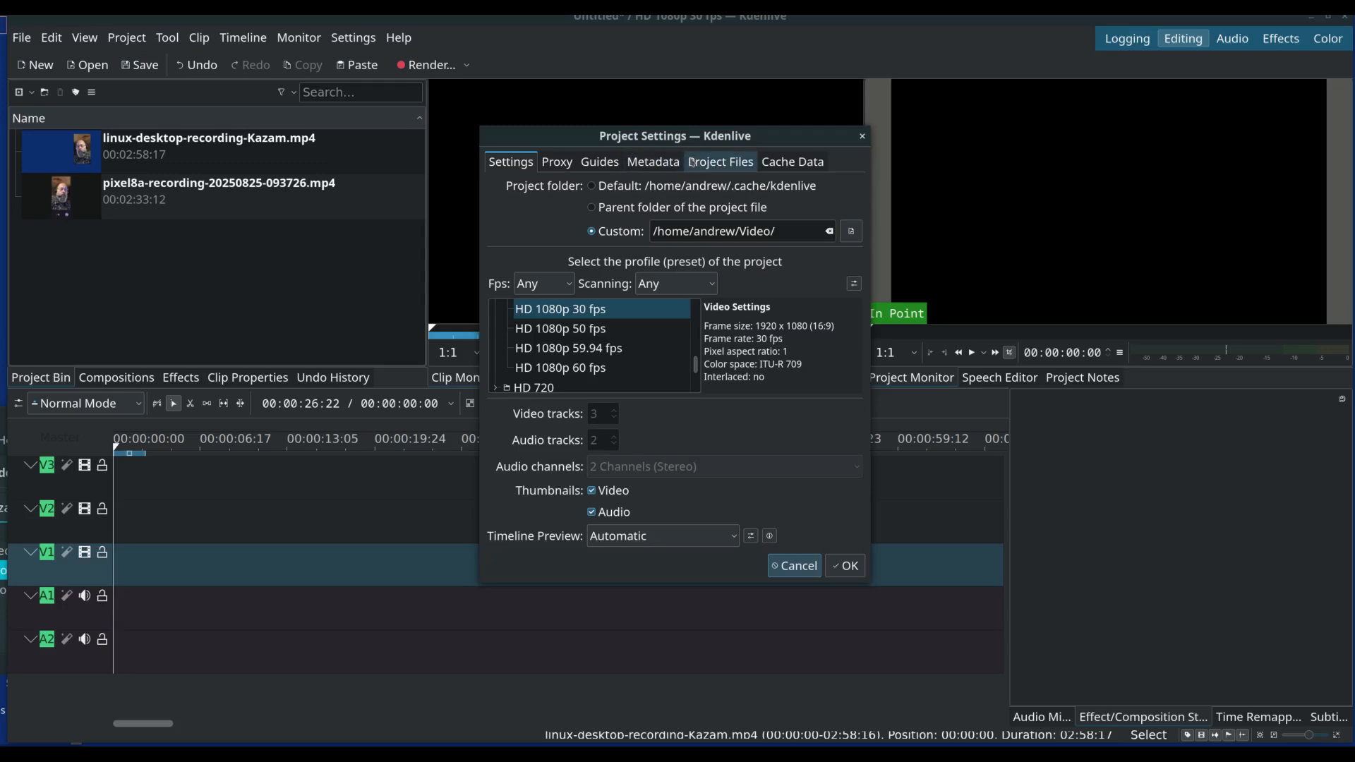
{"action": "left_click", "coordinate": [654, 163]}
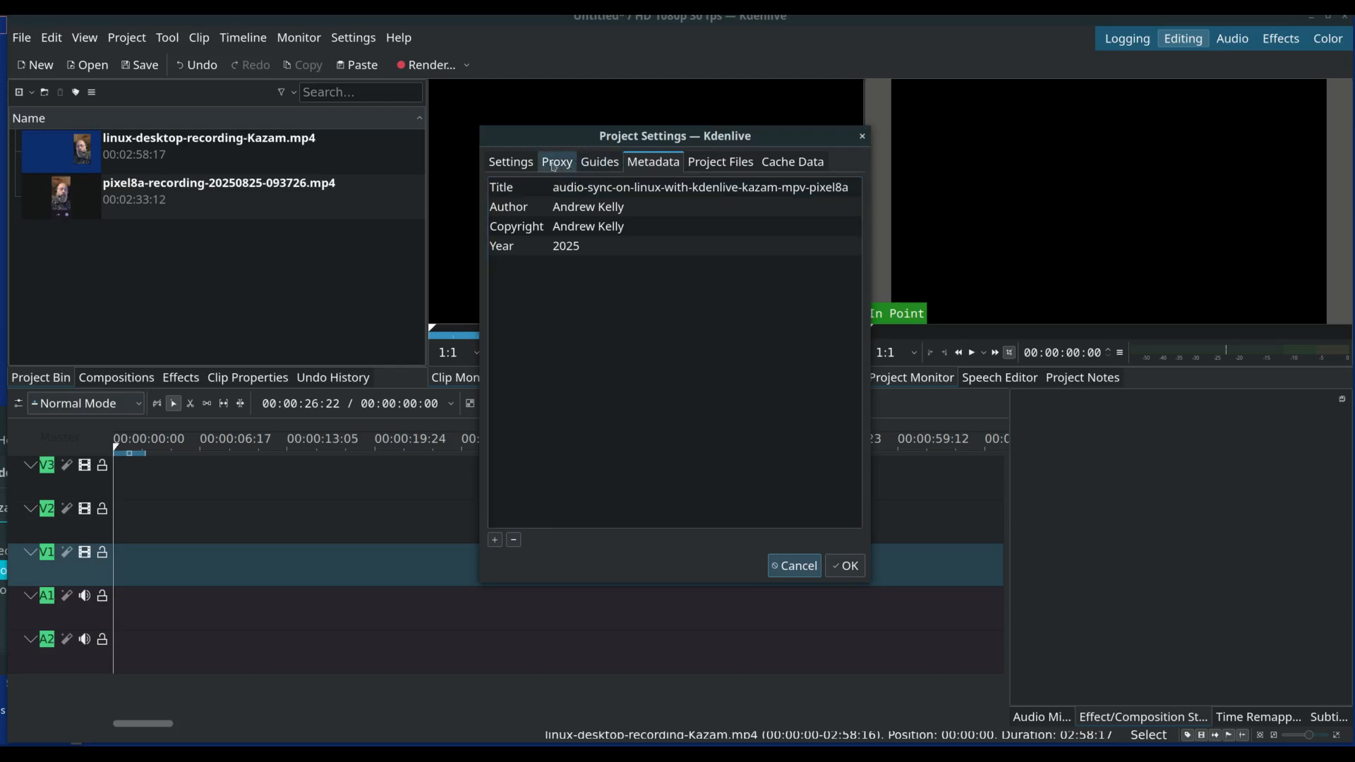
{"action": "left_click", "coordinate": [510, 161]}
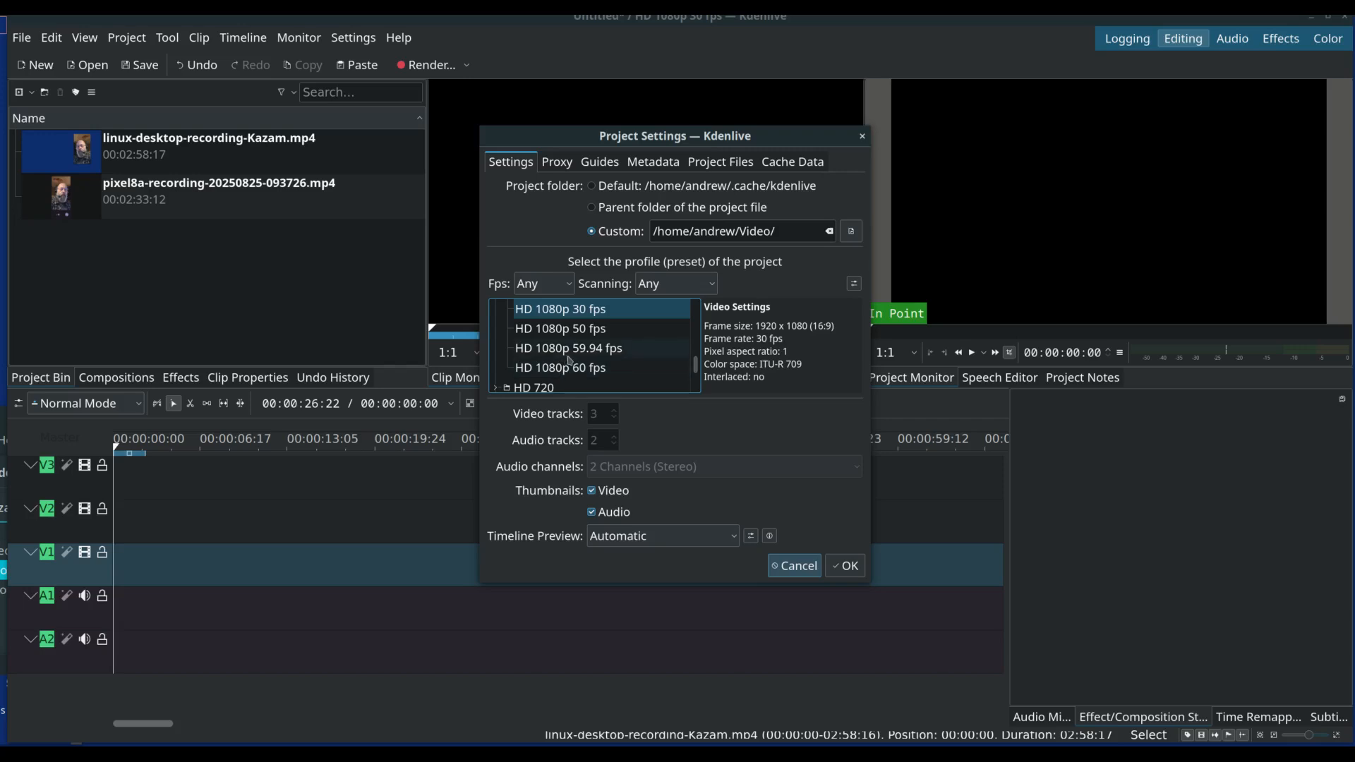
{"action": "left_click", "coordinate": [847, 565]}
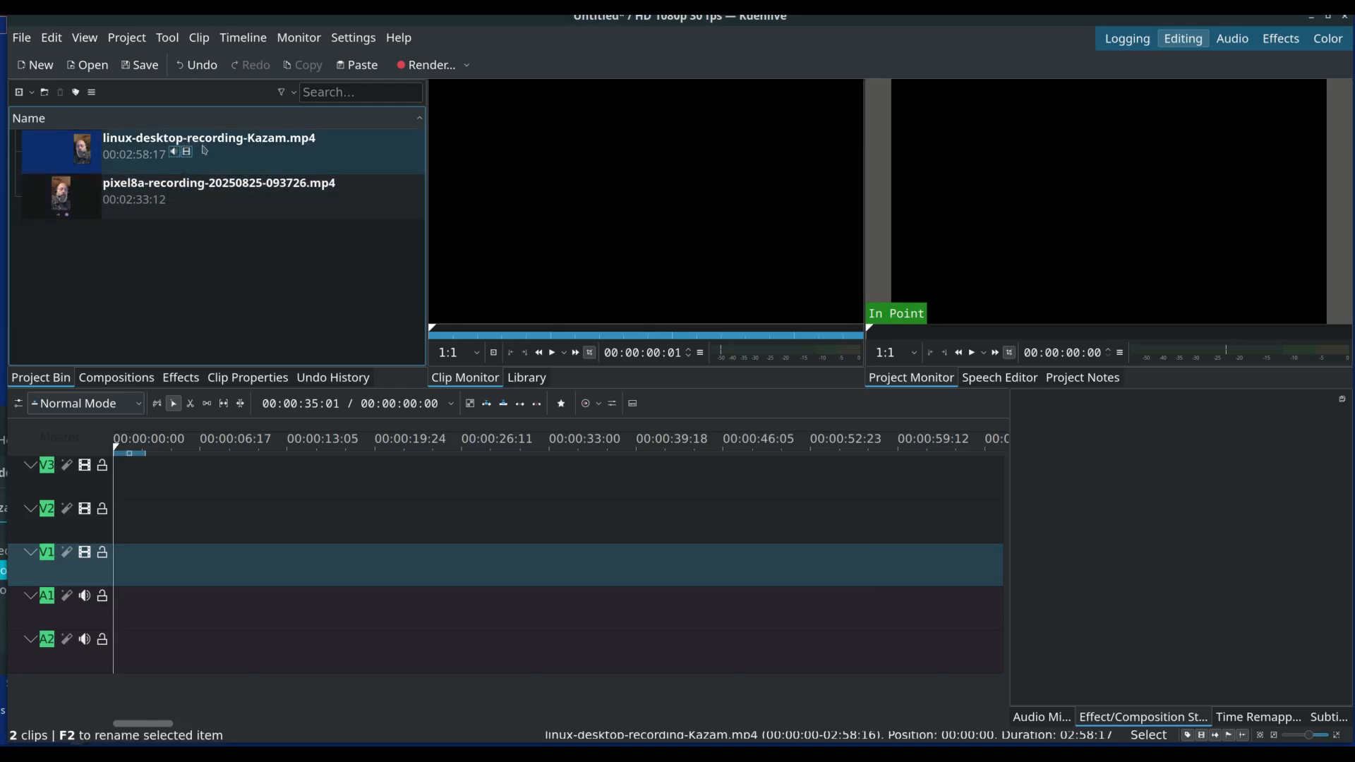
Preview the linux-desktop-recording-Kazam.mp4 and pixel8a-recording-20250825-093726.mp4 clips from the project bin to compare them.
{"action": "left_click", "coordinate": [242, 157]}
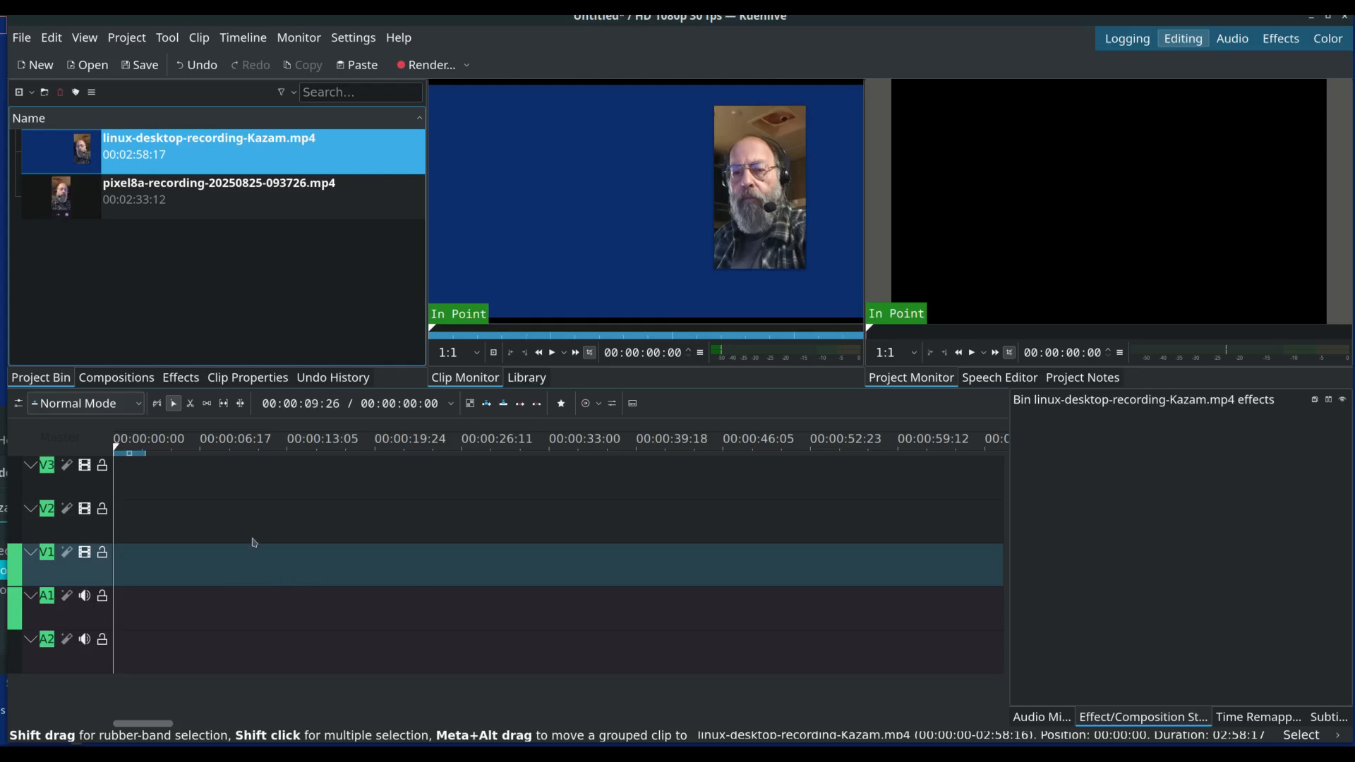
{"action": "left_click", "coordinate": [212, 198]}
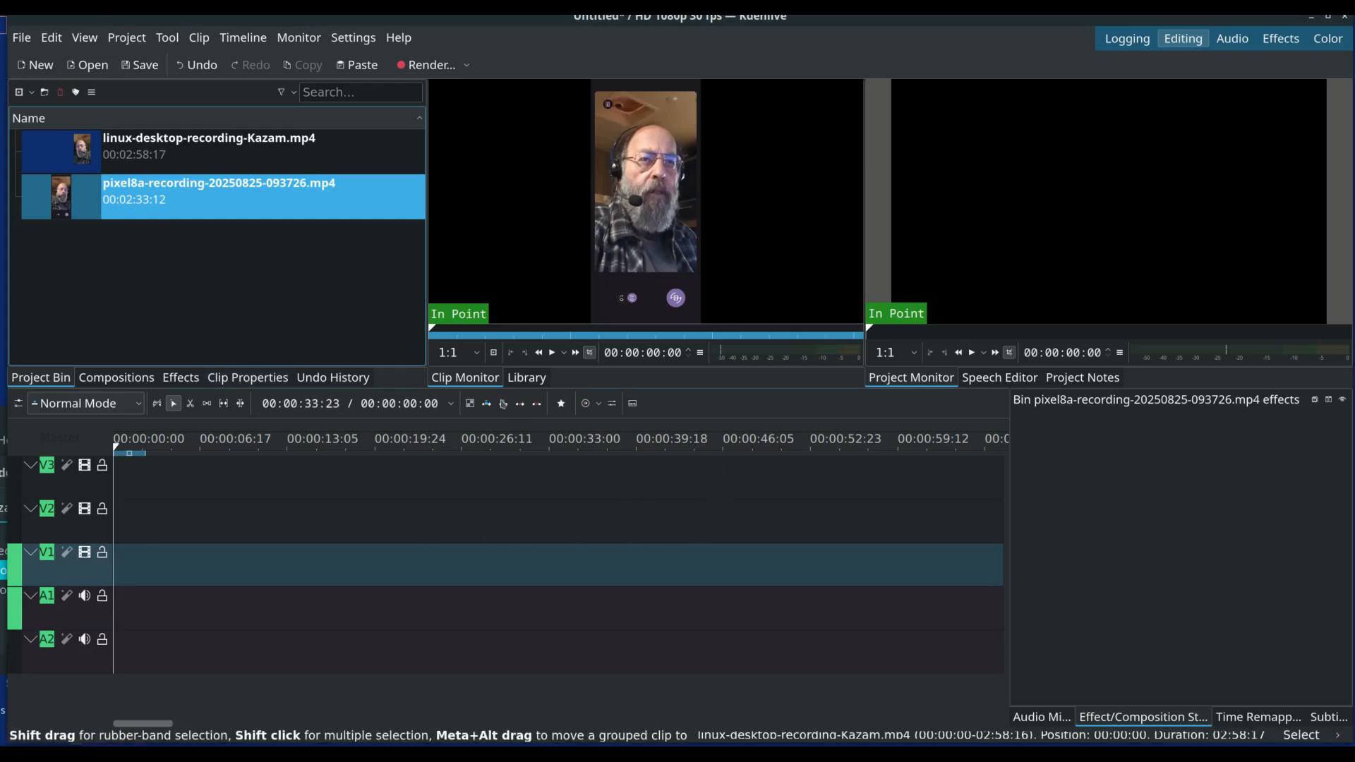
{"action": "left_click", "coordinate": [252, 156]}
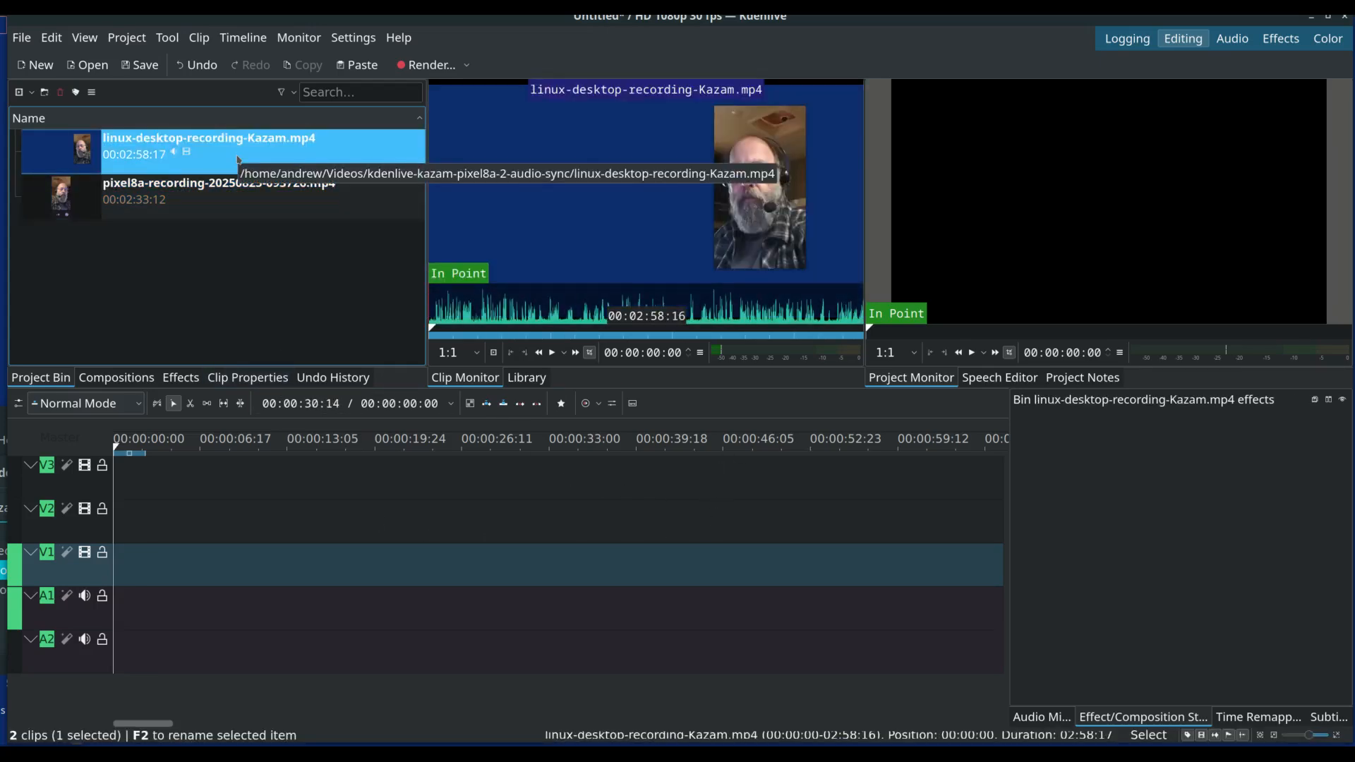
{"action": "left_click", "coordinate": [205, 192]}
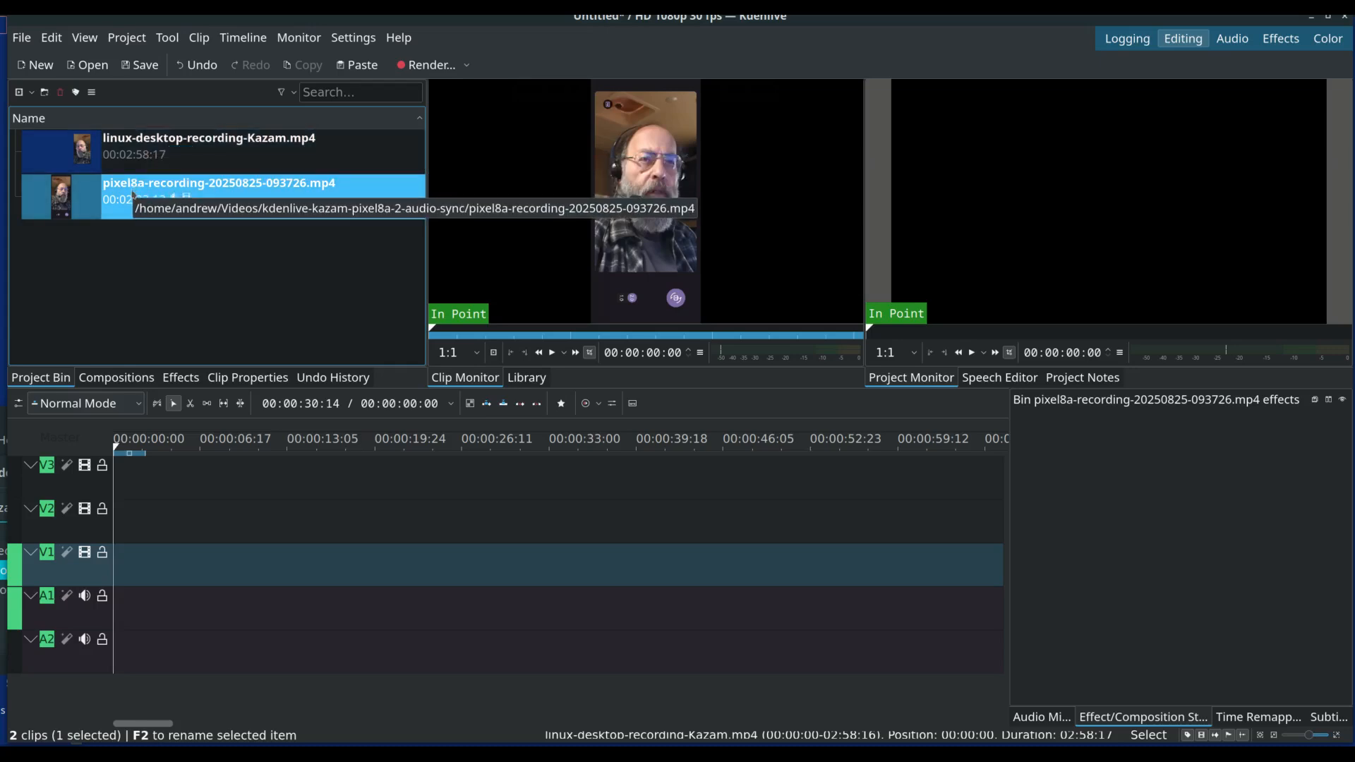
Place linux-desktop-recording-Kazam.mp4 at the start of V1/A1 and pixel8a-recording-20250825-093726.mp4 on V2/A2 about 5 seconds in.
{"action": "left_click", "coordinate": [135, 144]}
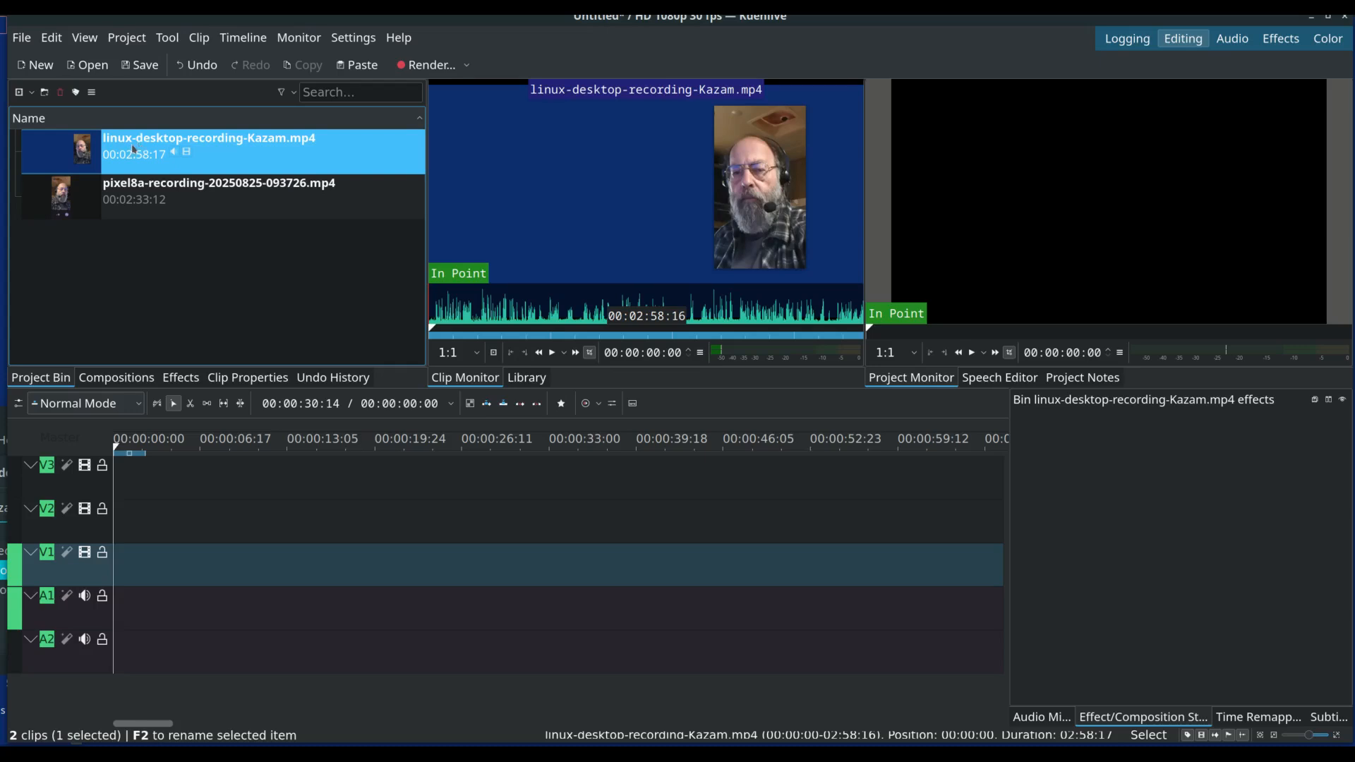
{"action": "left_click_drag", "start_coordinate": [133, 149], "coordinate": [114, 563]}
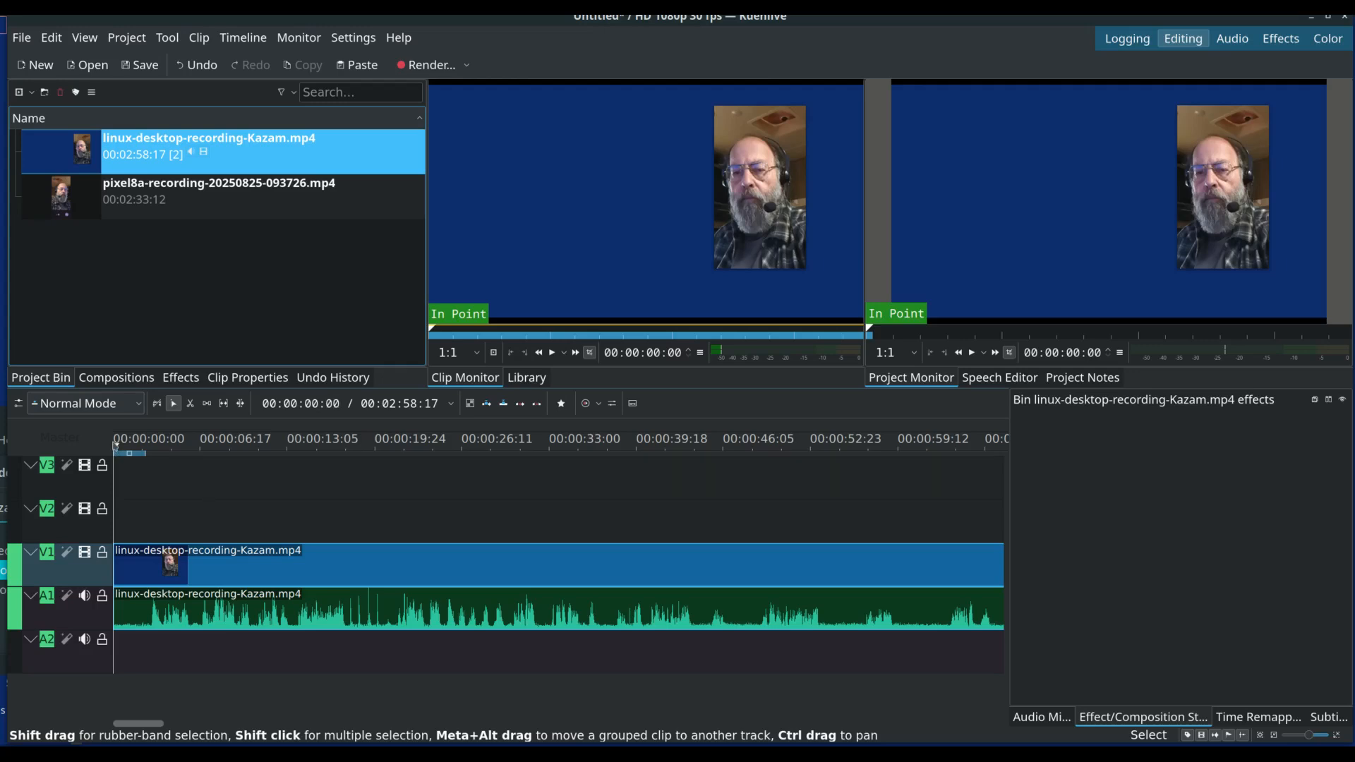
{"action": "left_click", "coordinate": [370, 199]}
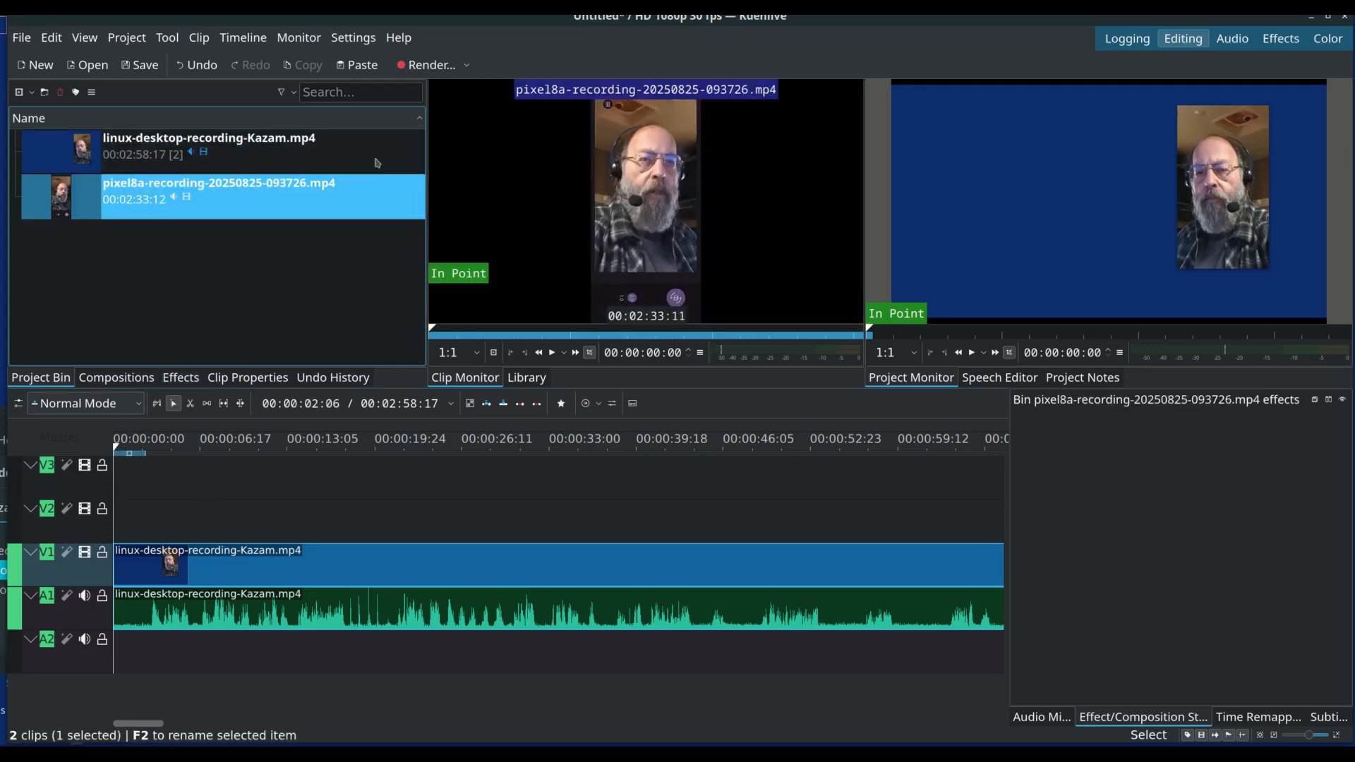
{"action": "left_click_drag", "start_coordinate": [209, 194], "coordinate": [178, 523]}
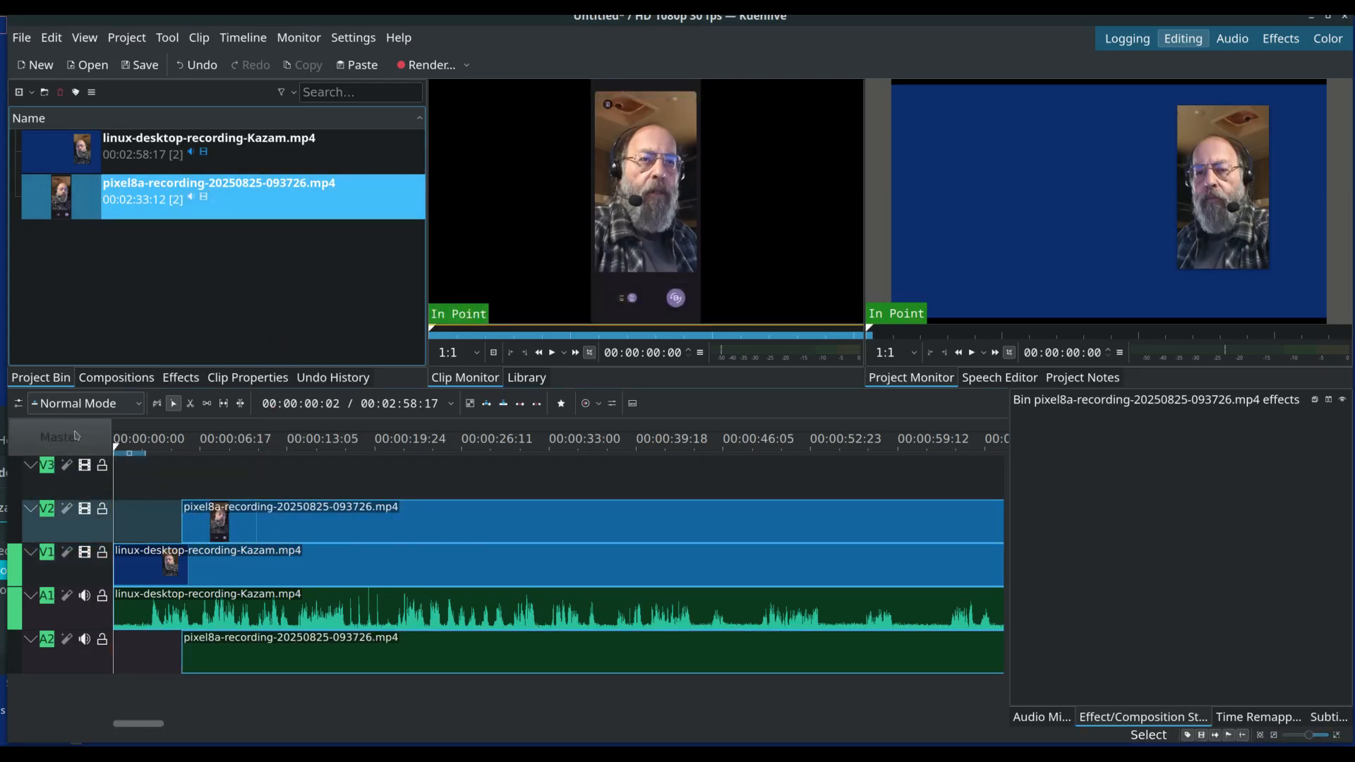
Ungroup the video and audio parts of the pixel8a-recording clip on tracks V2 and A2.
{"action": "left_click", "coordinate": [270, 522]}
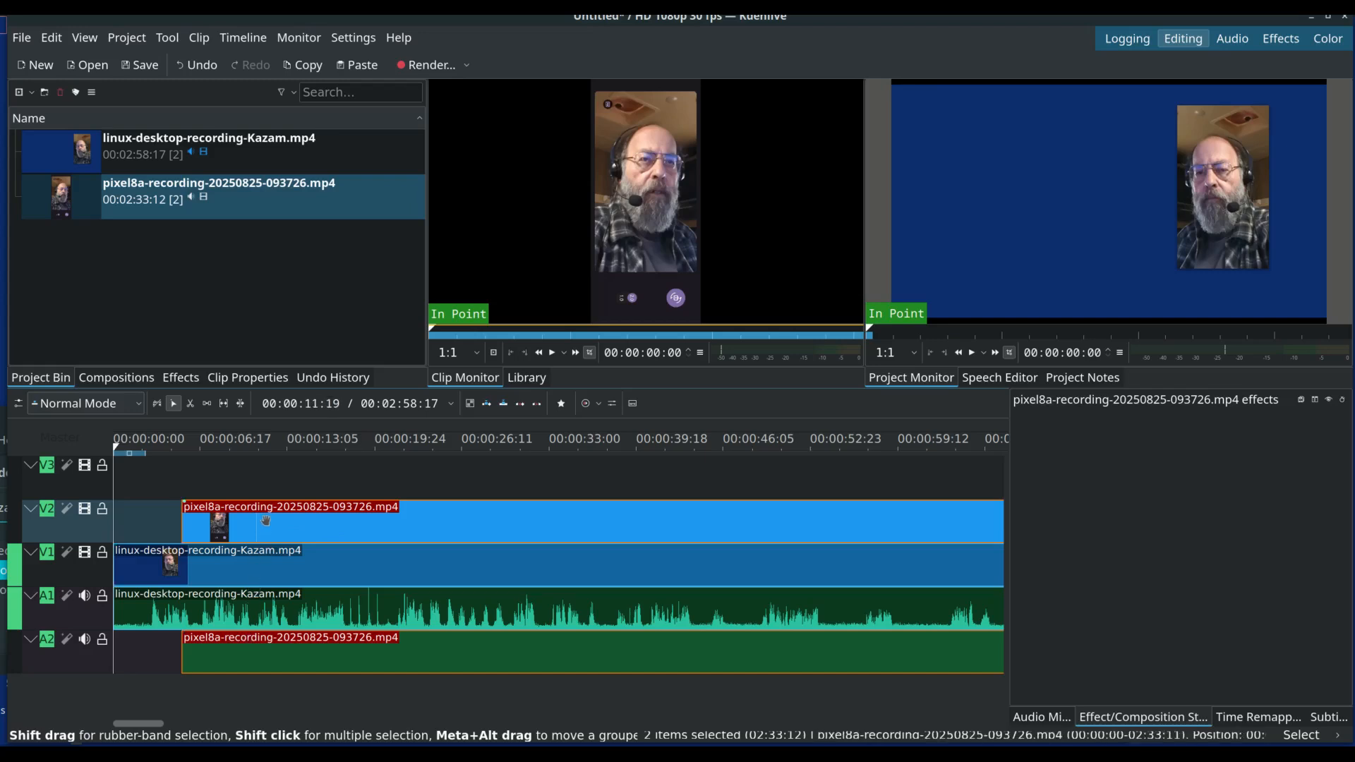
{"action": "right_click", "coordinate": [259, 656]}
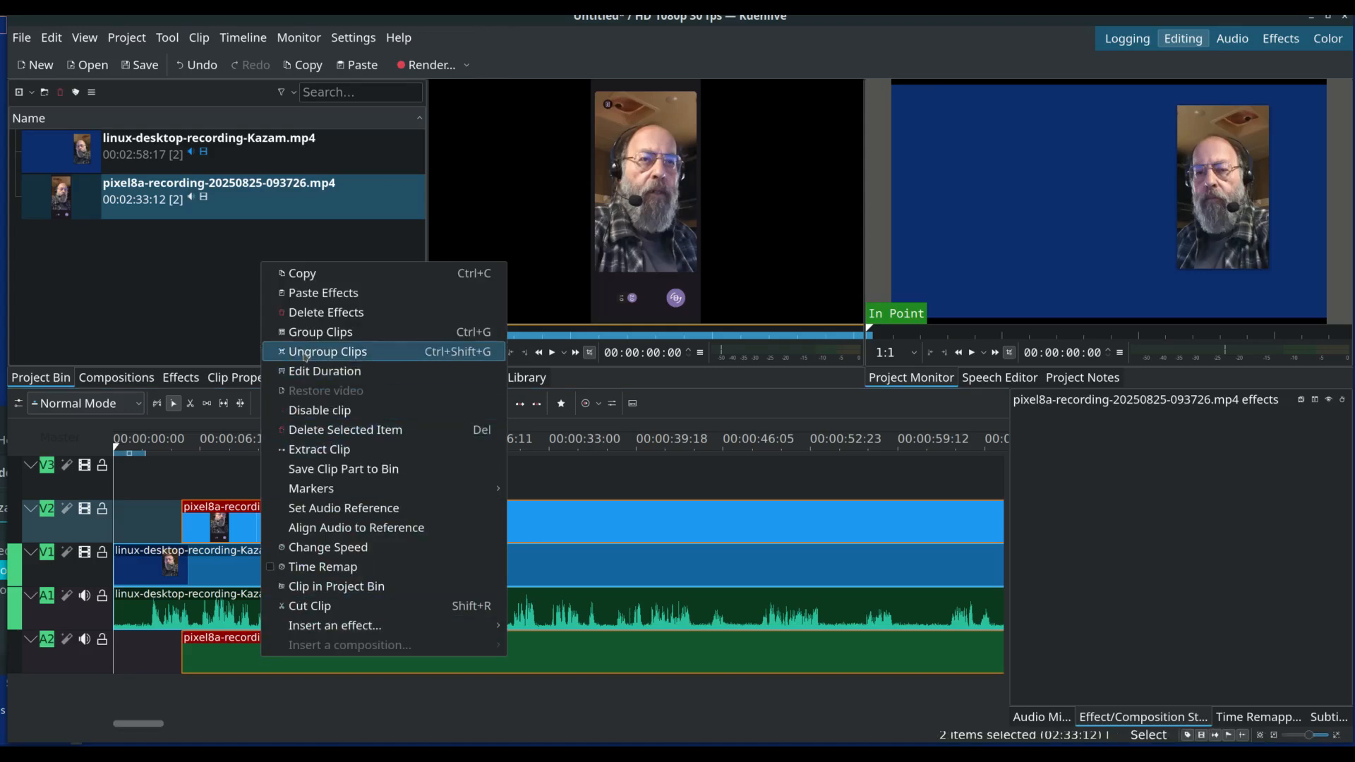
{"action": "left_click", "coordinate": [226, 666]}
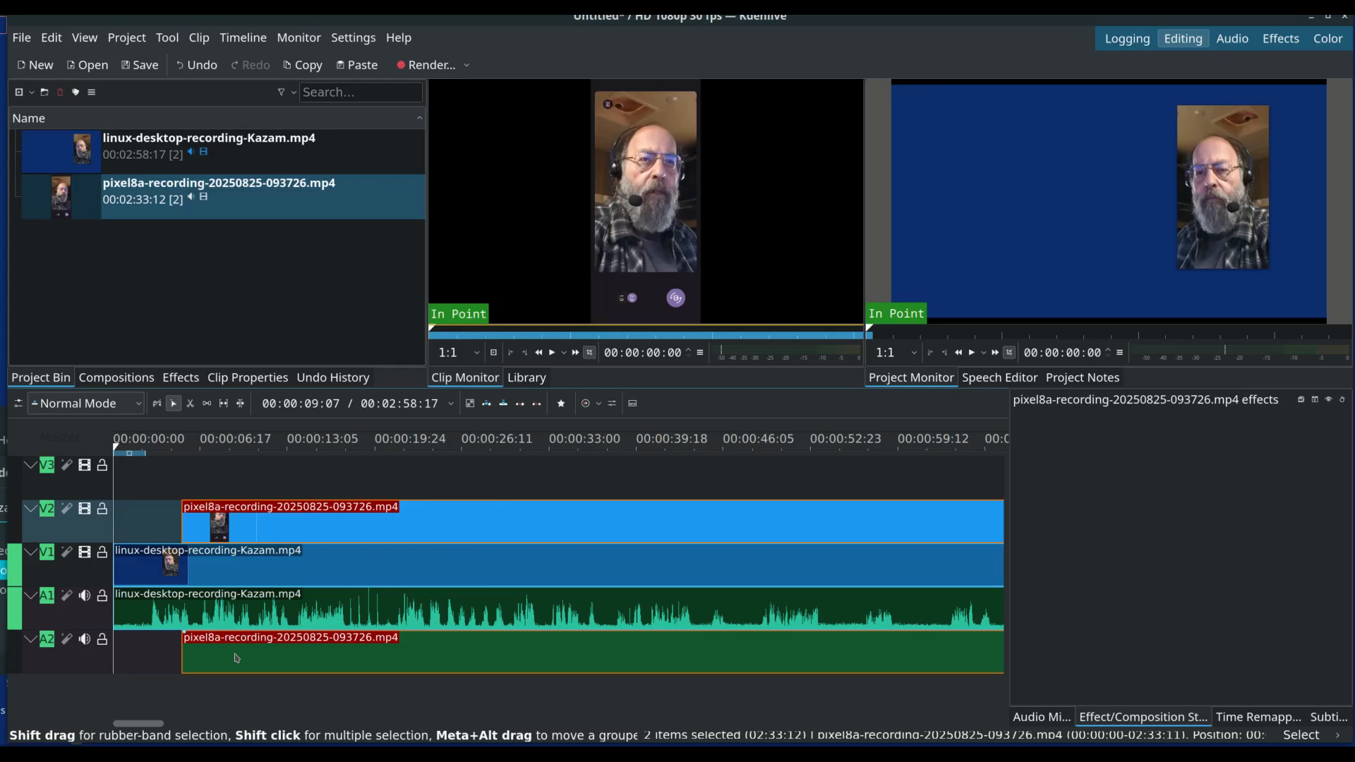
{"action": "right_click", "coordinate": [237, 657]}
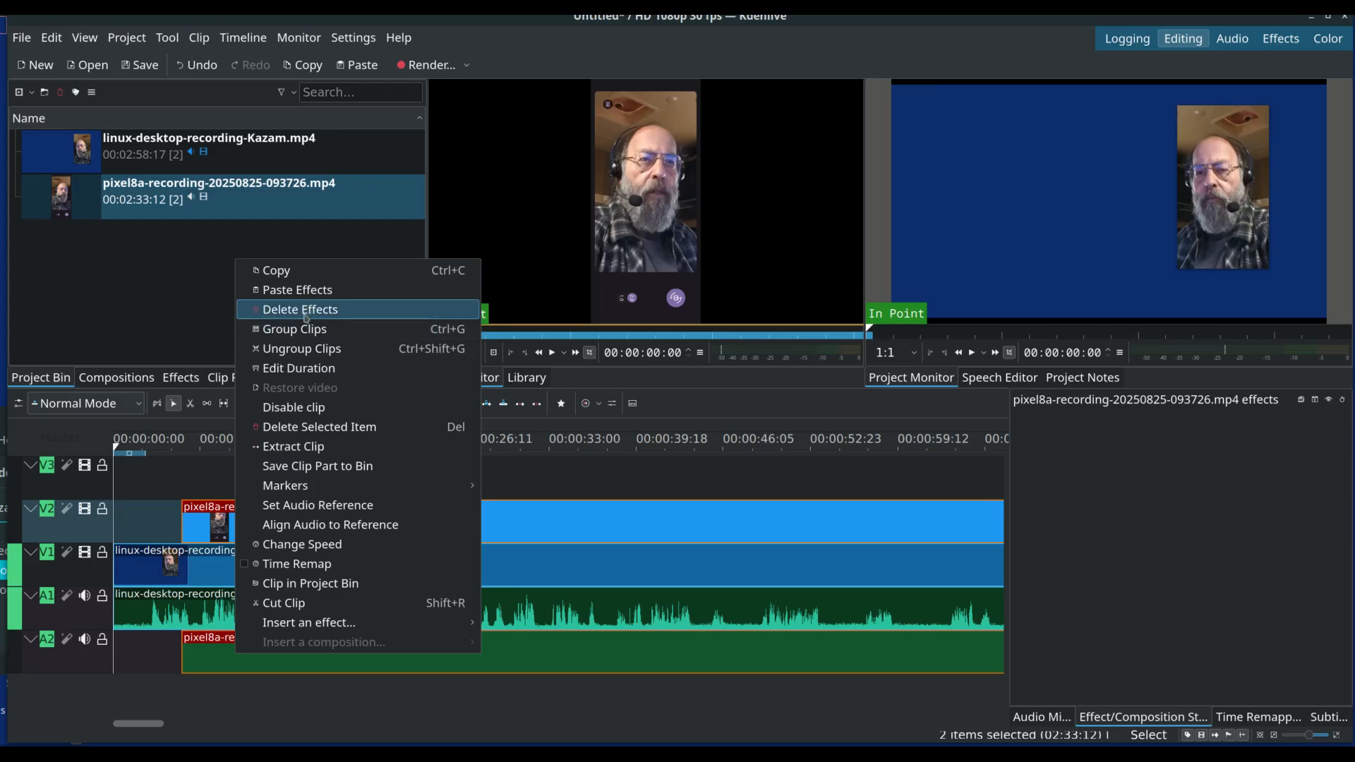
{"action": "left_click", "coordinate": [303, 350]}
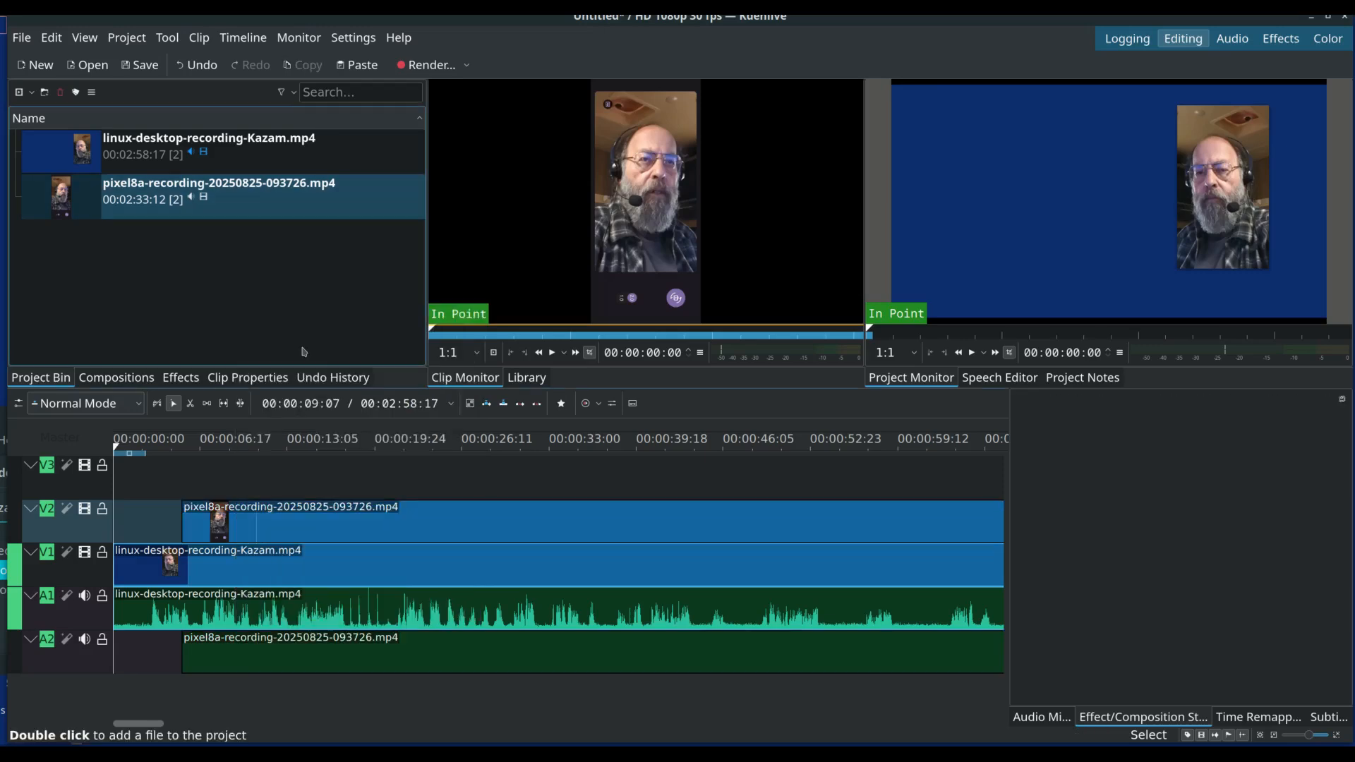
Delete the separated pixel8a-recording audio clip from track A2, leaving its video on V2.
{"action": "left_click", "coordinate": [274, 661]}
{"action": "left_click_drag", "start_coordinate": [335, 658], "coordinate": [413, 662]}
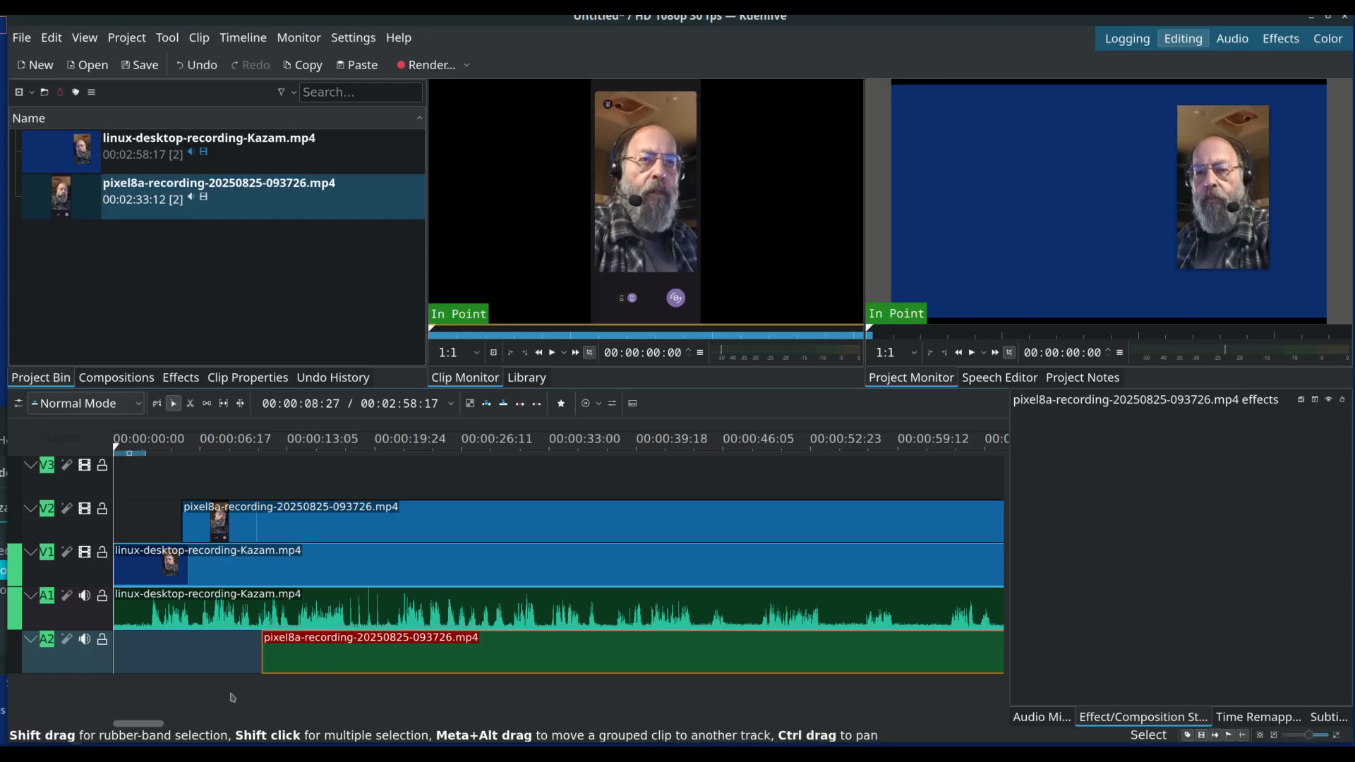
{"action": "key", "text": "Delete"}
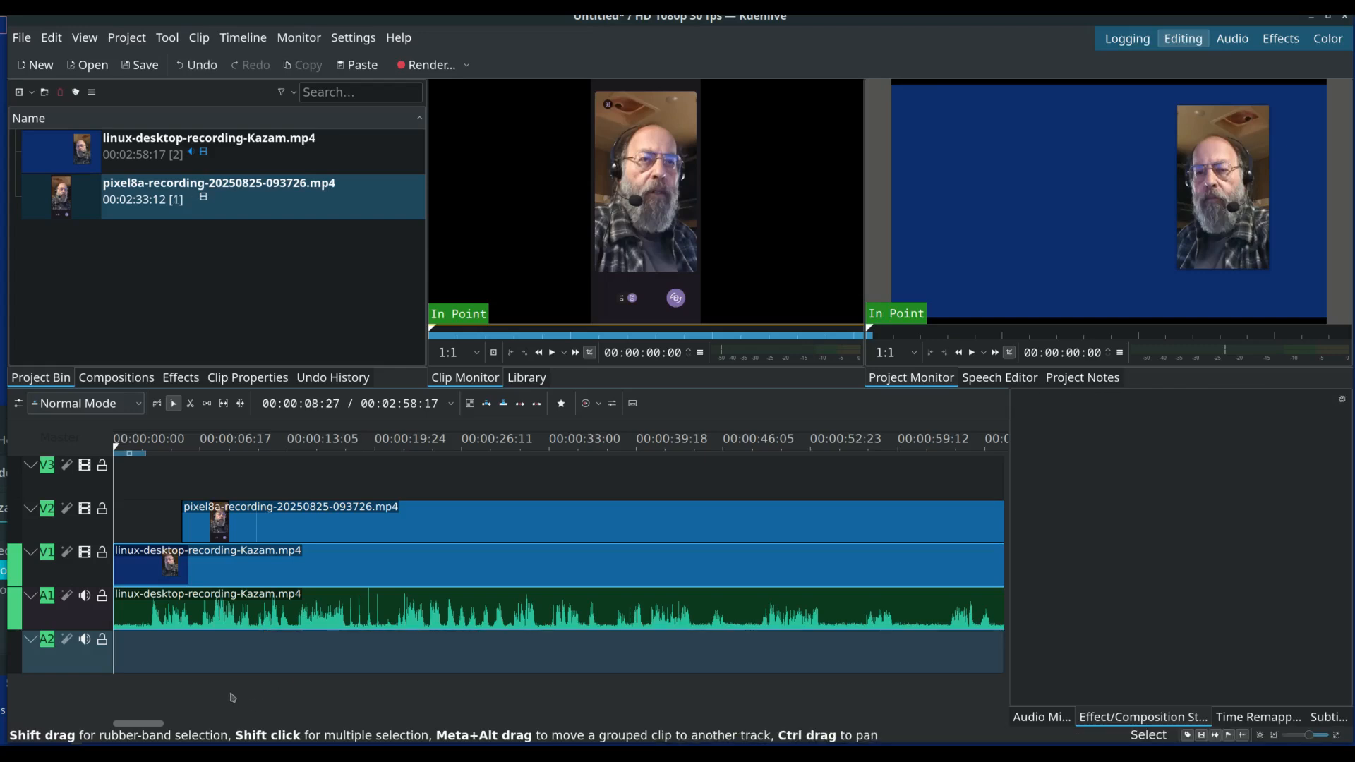
Reposition the pixel8a-recording video clip on track V2 so it starts at 00:01:20.
{"action": "left_click", "coordinate": [226, 568]}
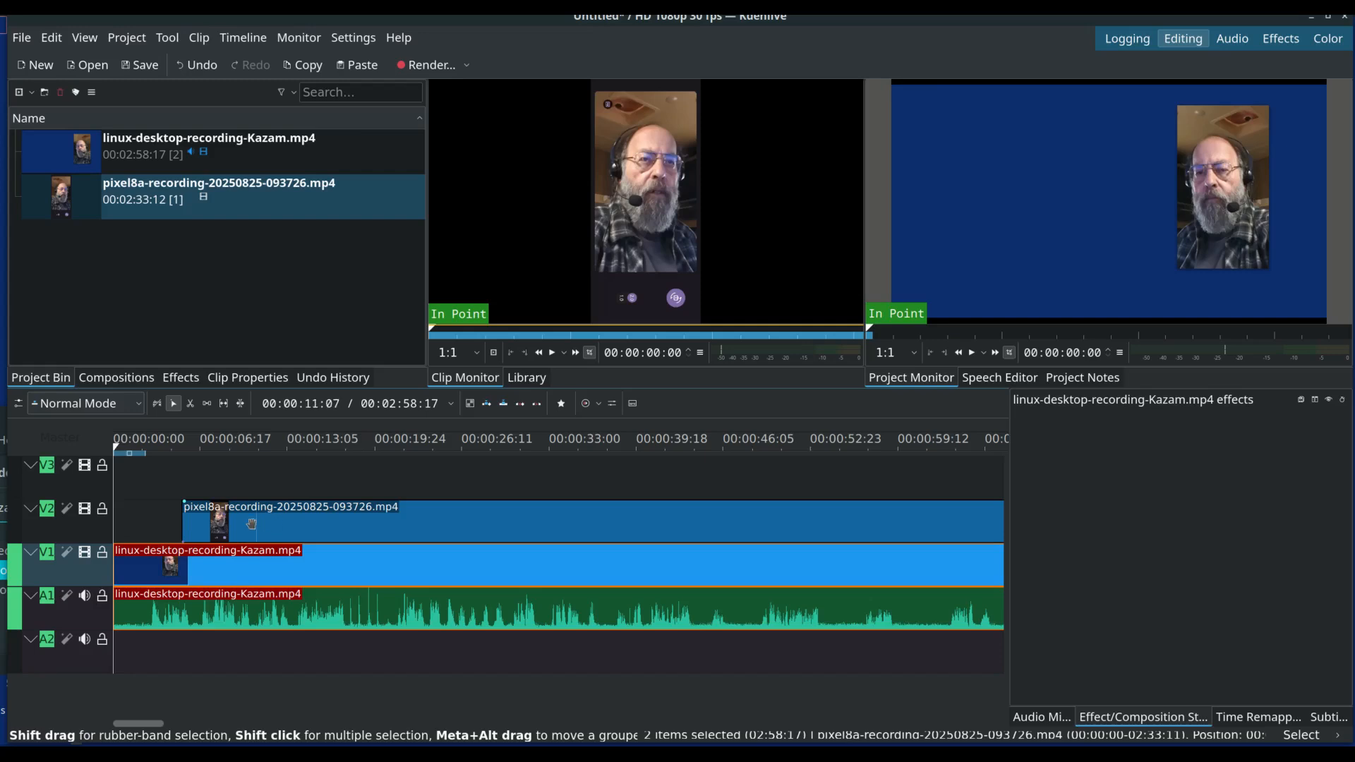
{"action": "mouse_move", "coordinate": [290, 519]}
{"action": "left_mouse_down"}
{"action": "mouse_move", "coordinate": [453, 515]}
{"action": "mouse_move", "coordinate": [258, 506]}
{"action": "mouse_move", "coordinate": [502, 519]}
{"action": "mouse_move", "coordinate": [586, 480]}
{"action": "mouse_move", "coordinate": [494, 518]}
{"action": "mouse_move", "coordinate": [186, 526]}
{"action": "mouse_move", "coordinate": [381, 526]}
{"action": "mouse_move", "coordinate": [247, 529]}
{"action": "mouse_move", "coordinate": [276, 532]}
{"action": "left_mouse_up"}
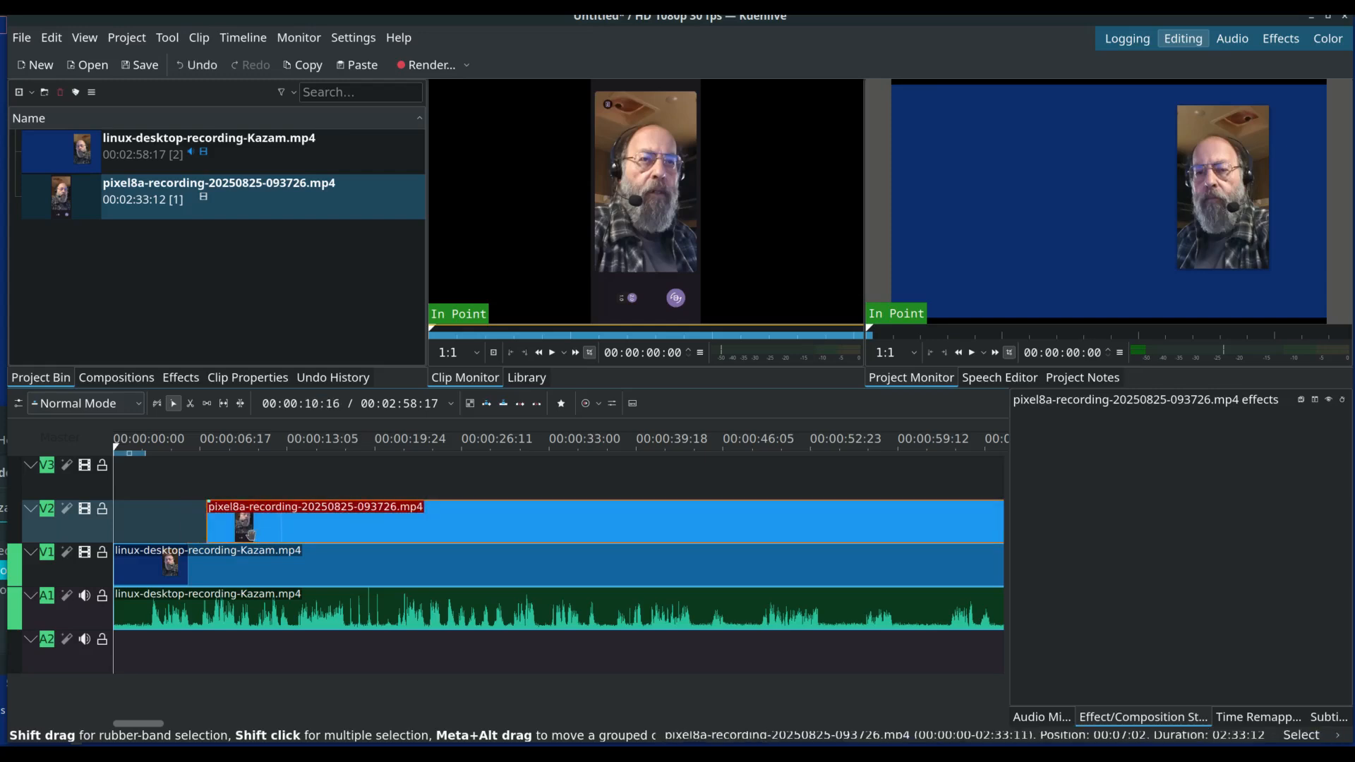
{"action": "left_click_drag", "start_coordinate": [408, 524], "coordinate": [337, 526]}
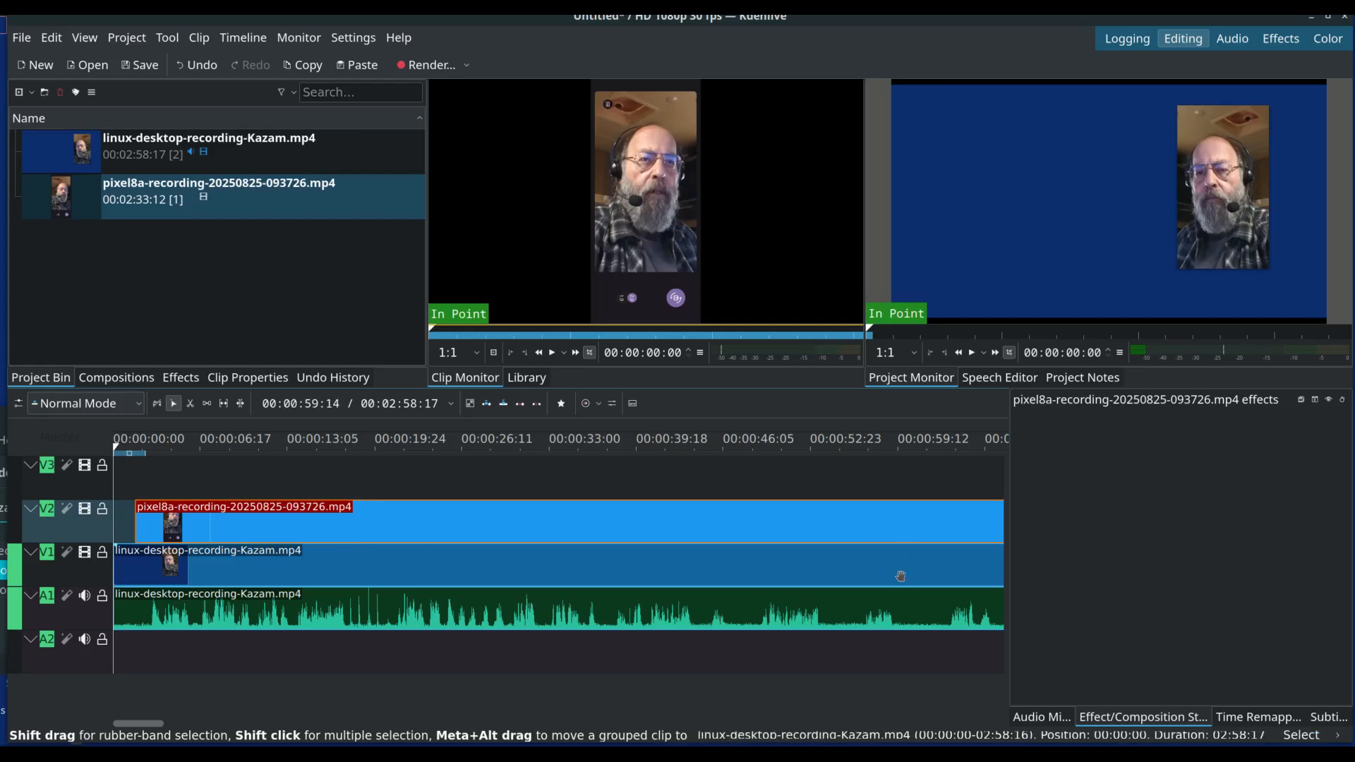
Bring the video0 mpv window to the front and move it clear of the Kdenlive workspace.
{"action": "mouse_move", "coordinate": [1055, 754]}
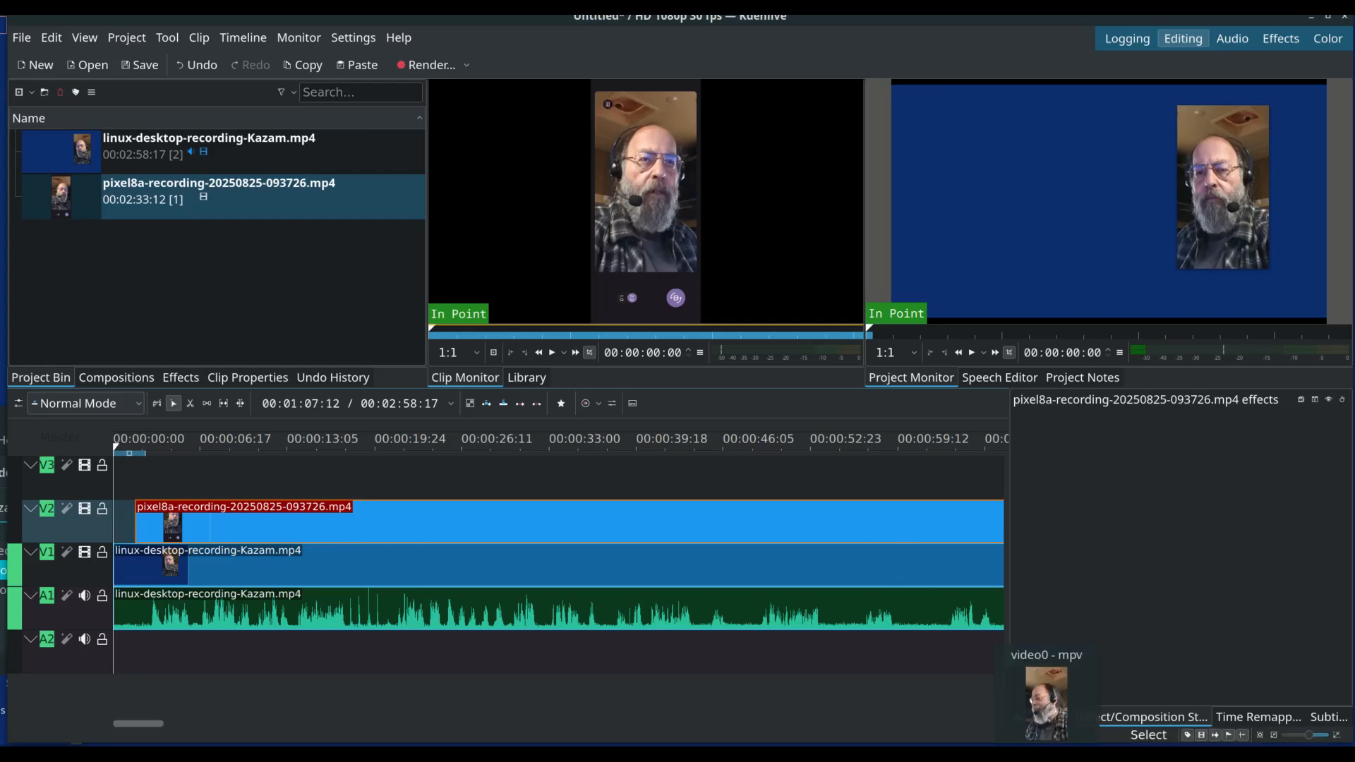
{"action": "left_click", "coordinate": [1047, 703]}
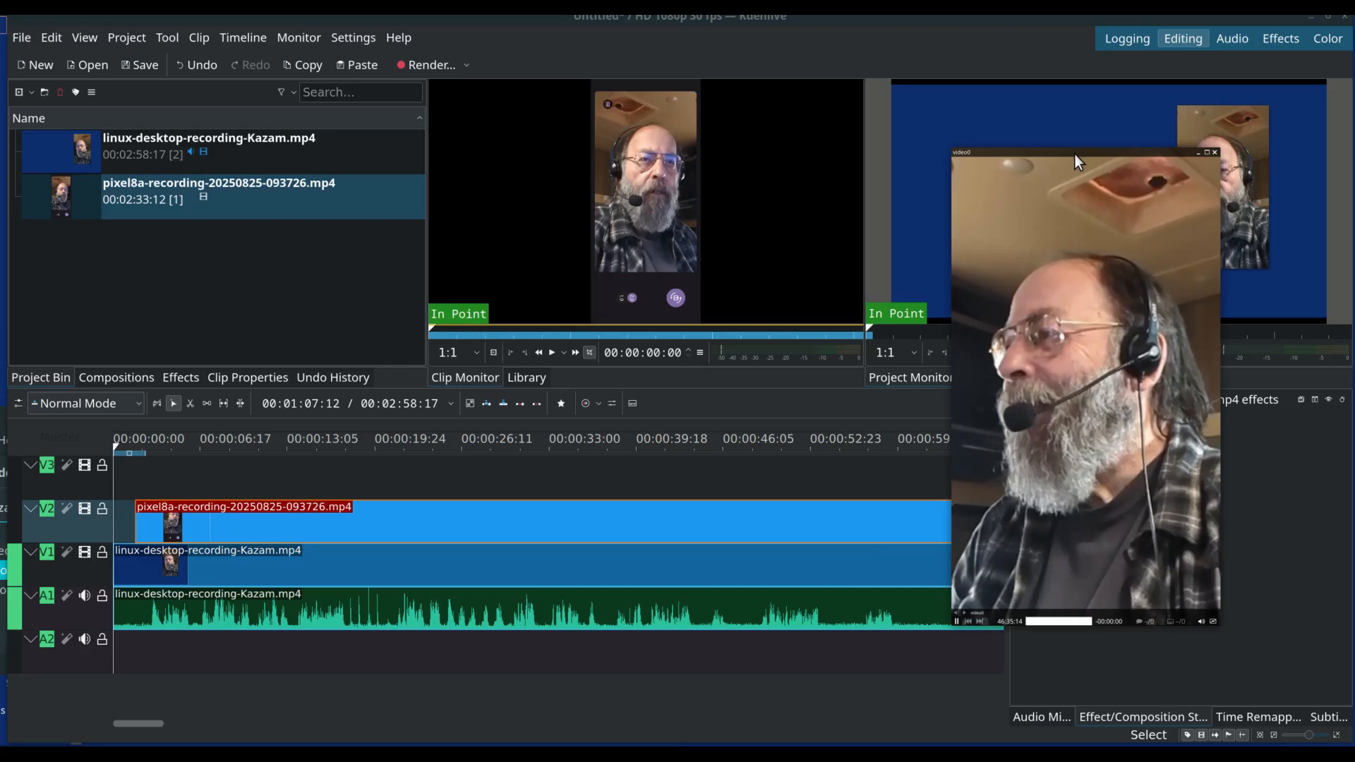
{"action": "left_click_drag", "start_coordinate": [1075, 155], "coordinate": [982, 148]}
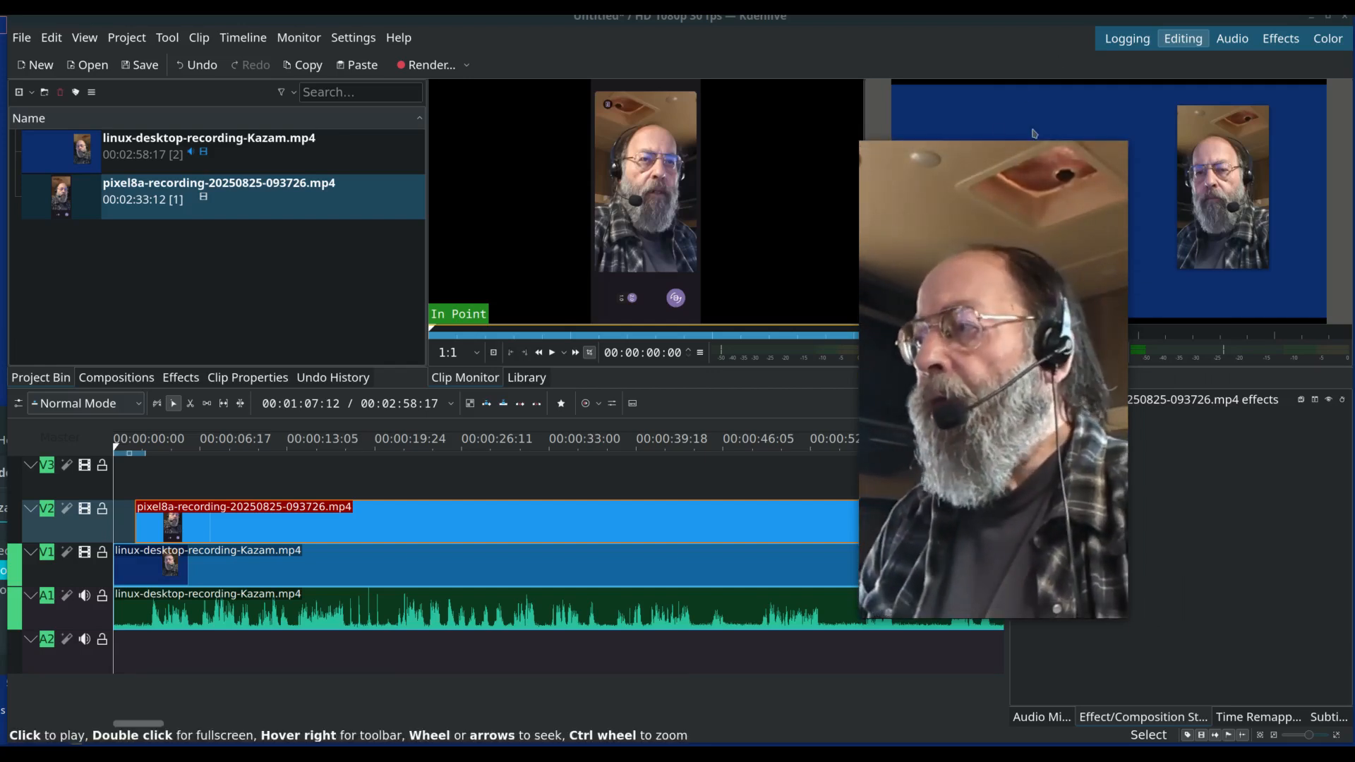
{"action": "left_click_drag", "start_coordinate": [969, 149], "coordinate": [1354, 160]}
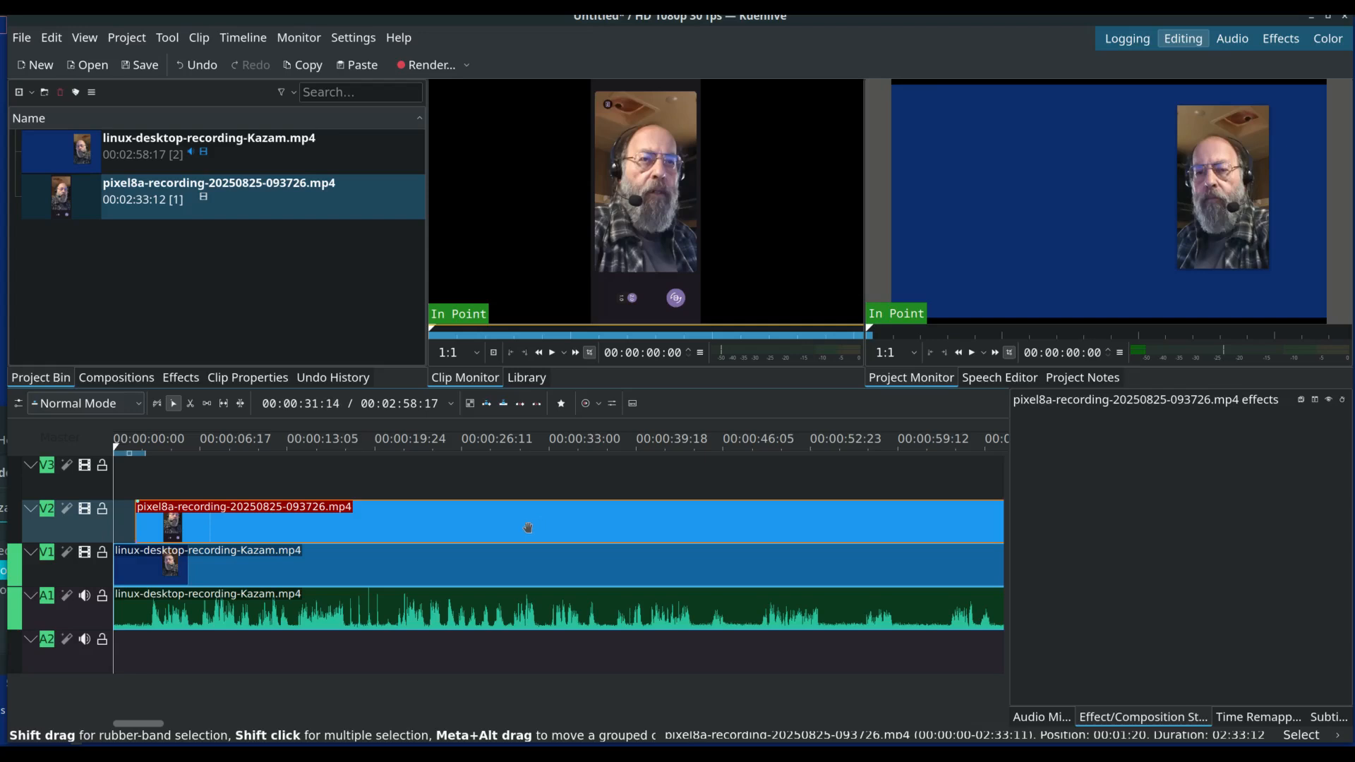
Move the pixel8a-recording video clip on track V2 to start at 00:00:00, lined up with the Kazam clip.
{"action": "scroll", "coordinate": [528, 528], "scroll_direction": "down", "scroll_amount": 3}
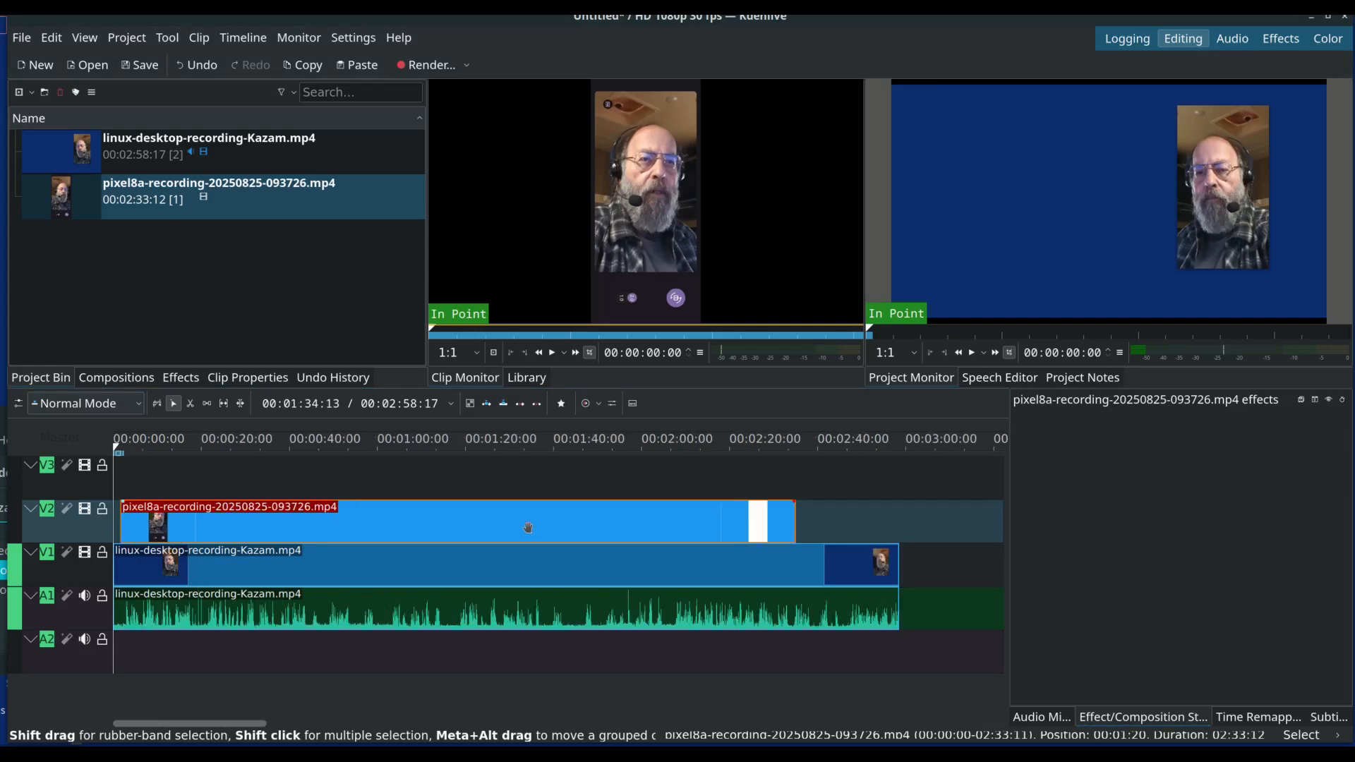
{"action": "scroll", "coordinate": [528, 528], "scroll_direction": "down", "scroll_amount": 1}
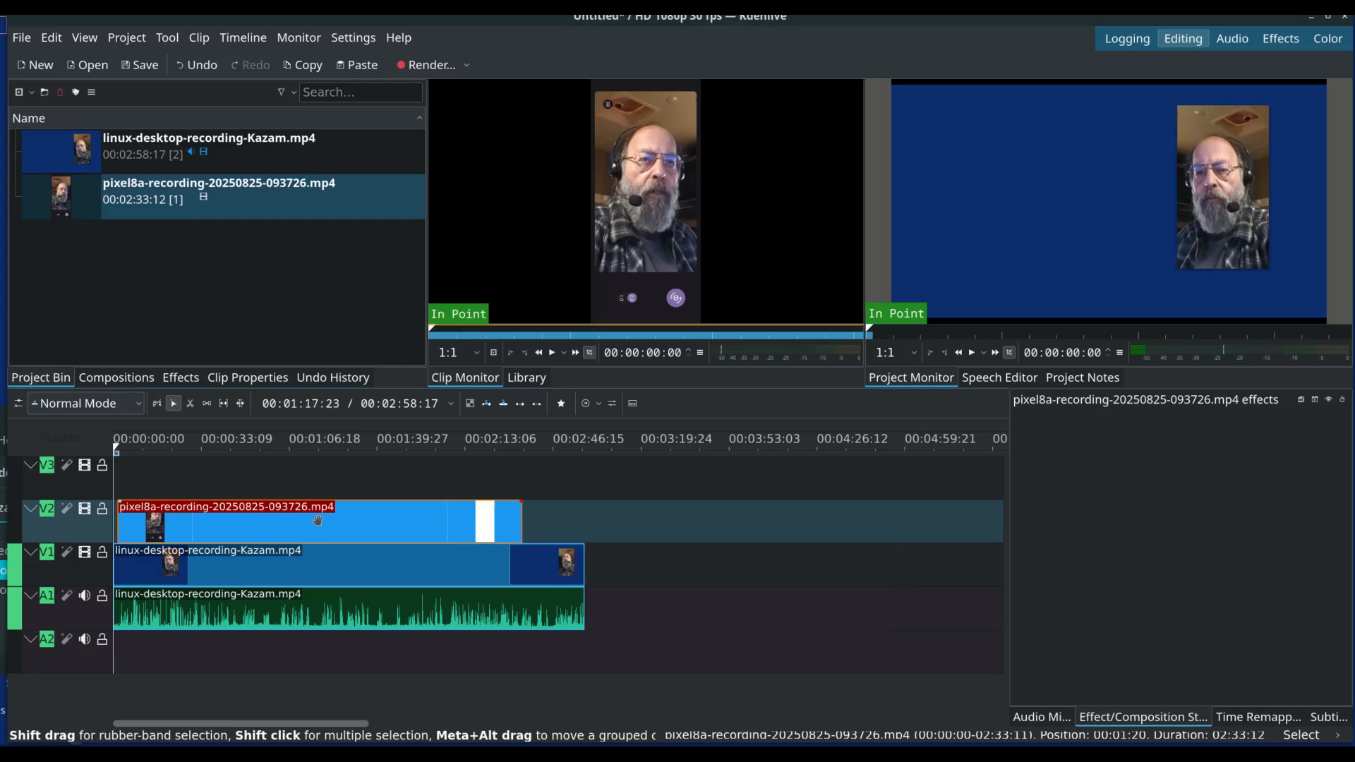
{"action": "left_click_drag", "start_coordinate": [318, 521], "coordinate": [261, 534]}
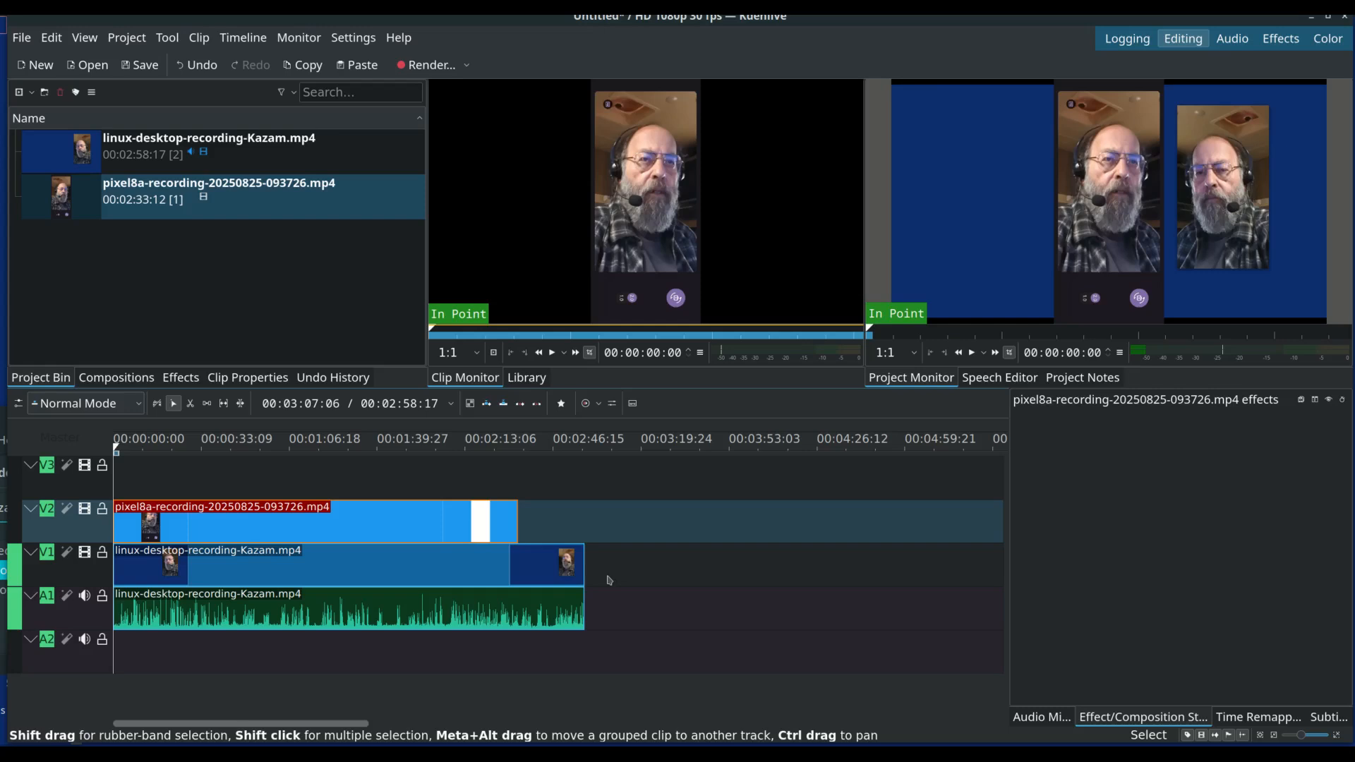
Try shifting the pixel8a-recording clip to different positions on track V2 against the Kazam clip, and undo the moves.
{"action": "left_click", "coordinate": [330, 569]}
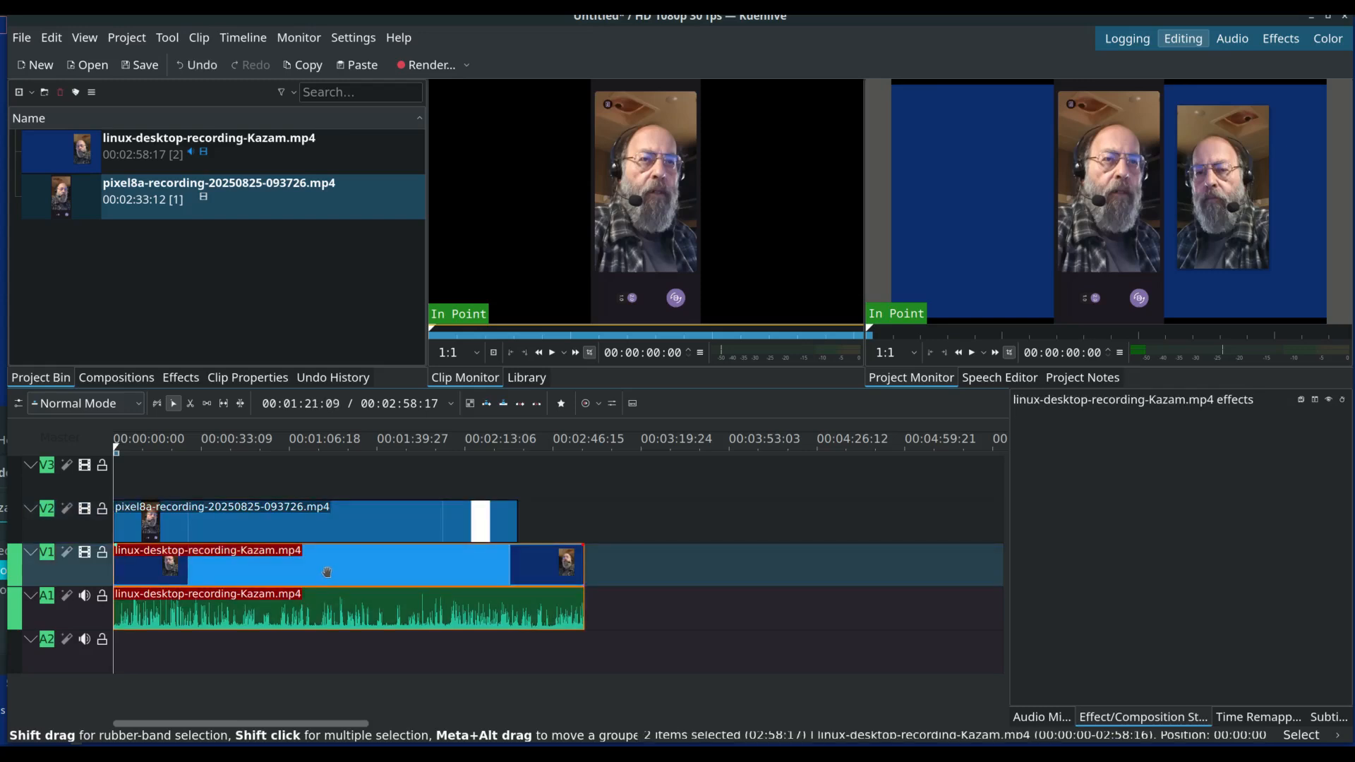
{"action": "left_click", "coordinate": [343, 523]}
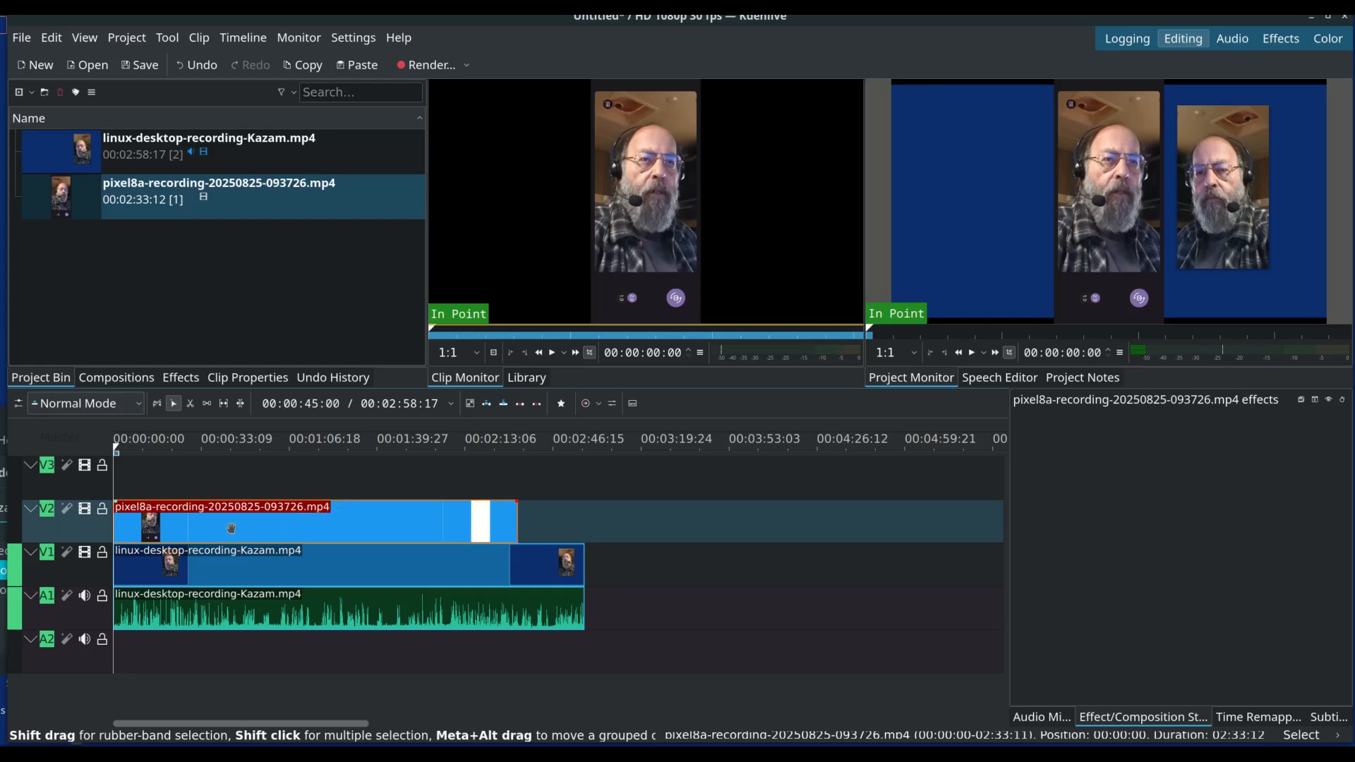
{"action": "left_click_drag", "start_coordinate": [218, 525], "coordinate": [236, 525]}
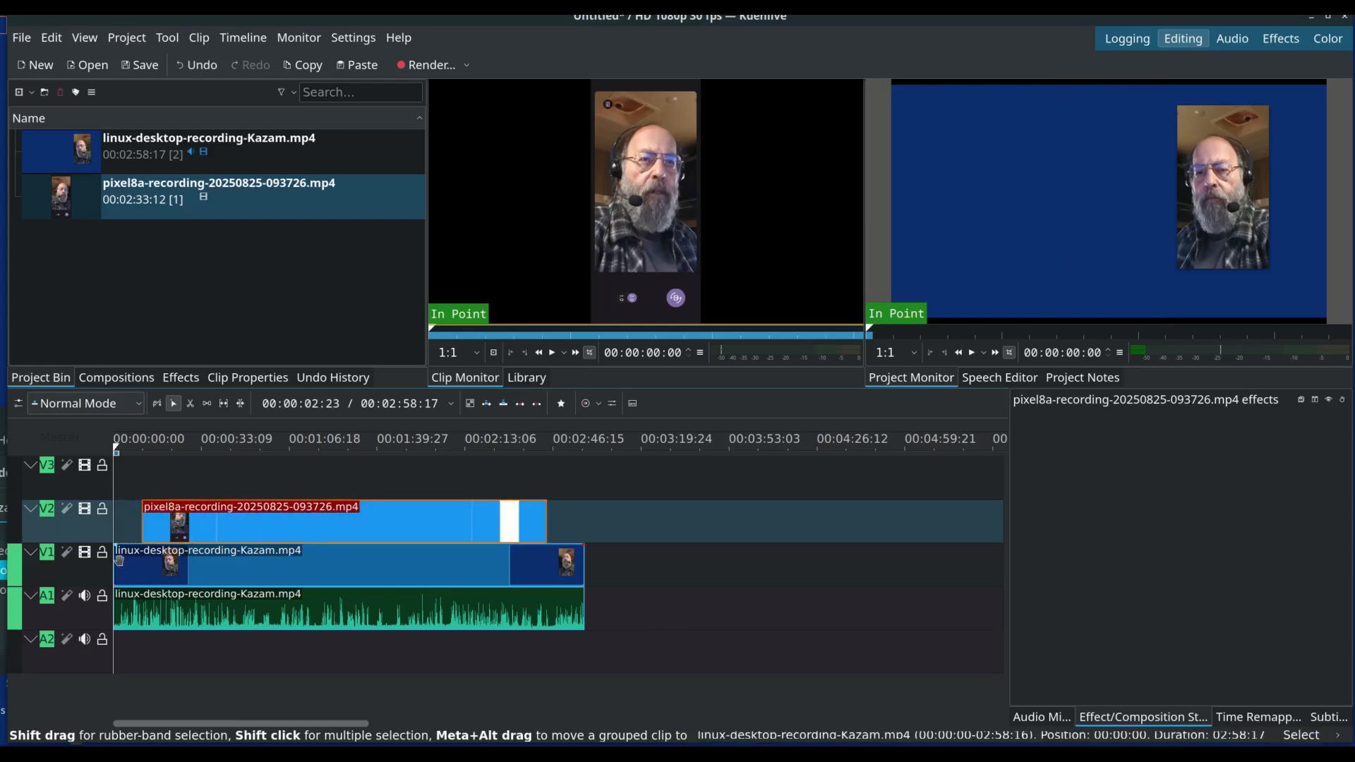
{"action": "mouse_move", "coordinate": [118, 551]}
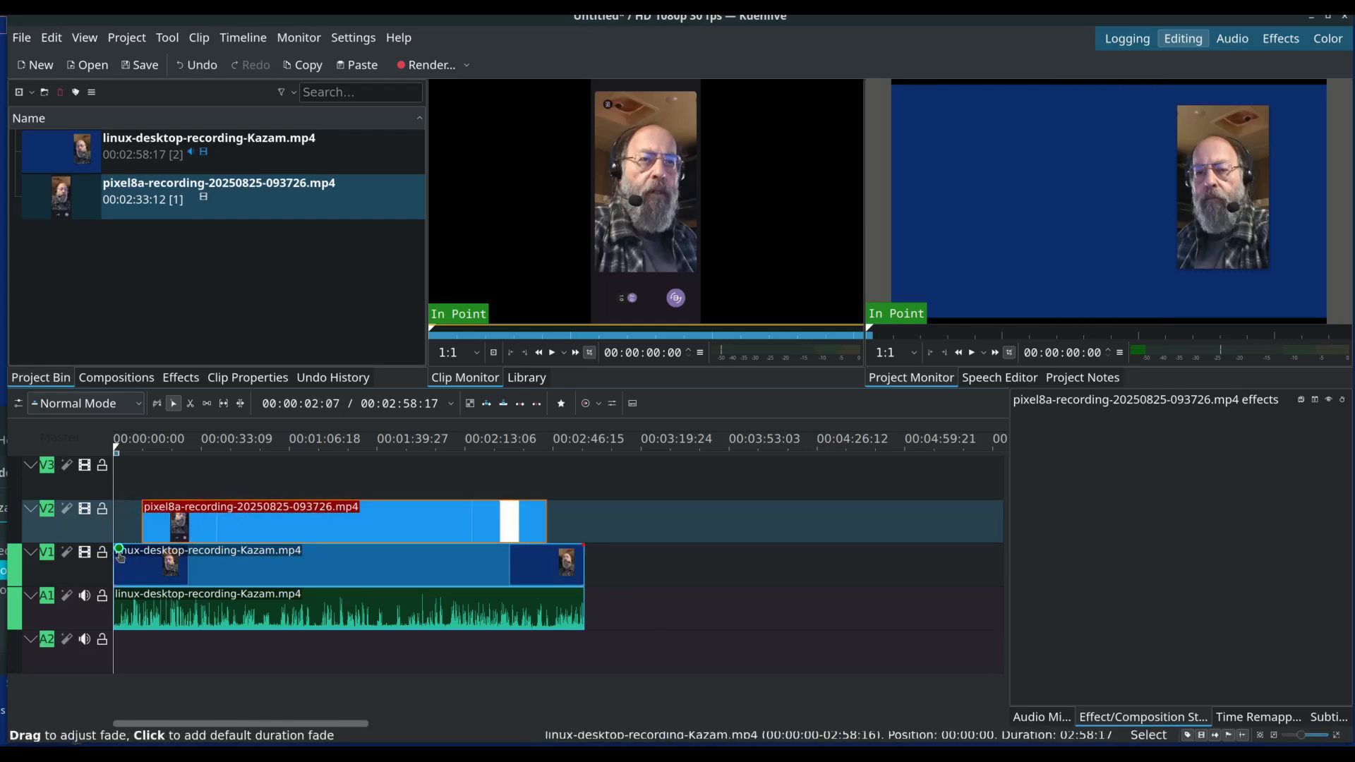
{"action": "left_click", "coordinate": [170, 564]}
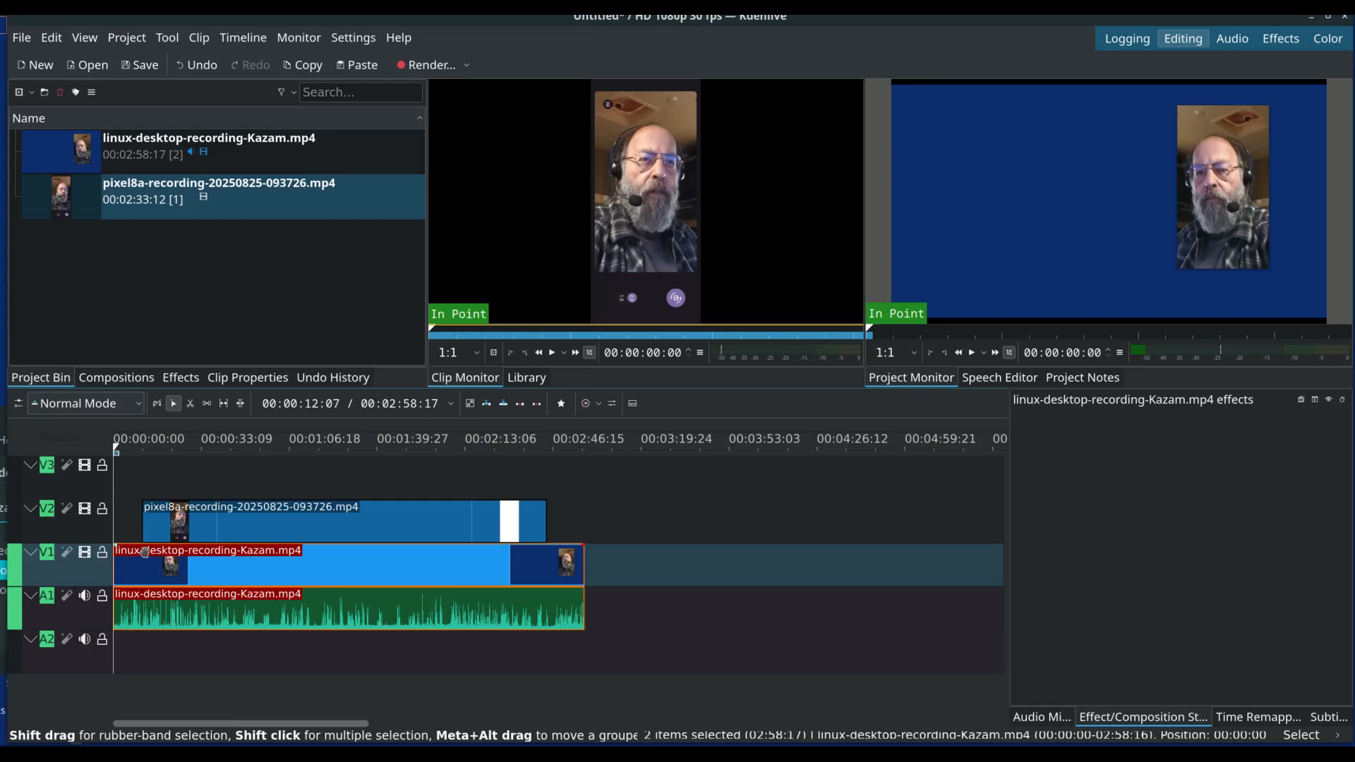
{"action": "left_click", "coordinate": [207, 532]}
{"action": "left_click_drag", "start_coordinate": [207, 533], "coordinate": [261, 538]}
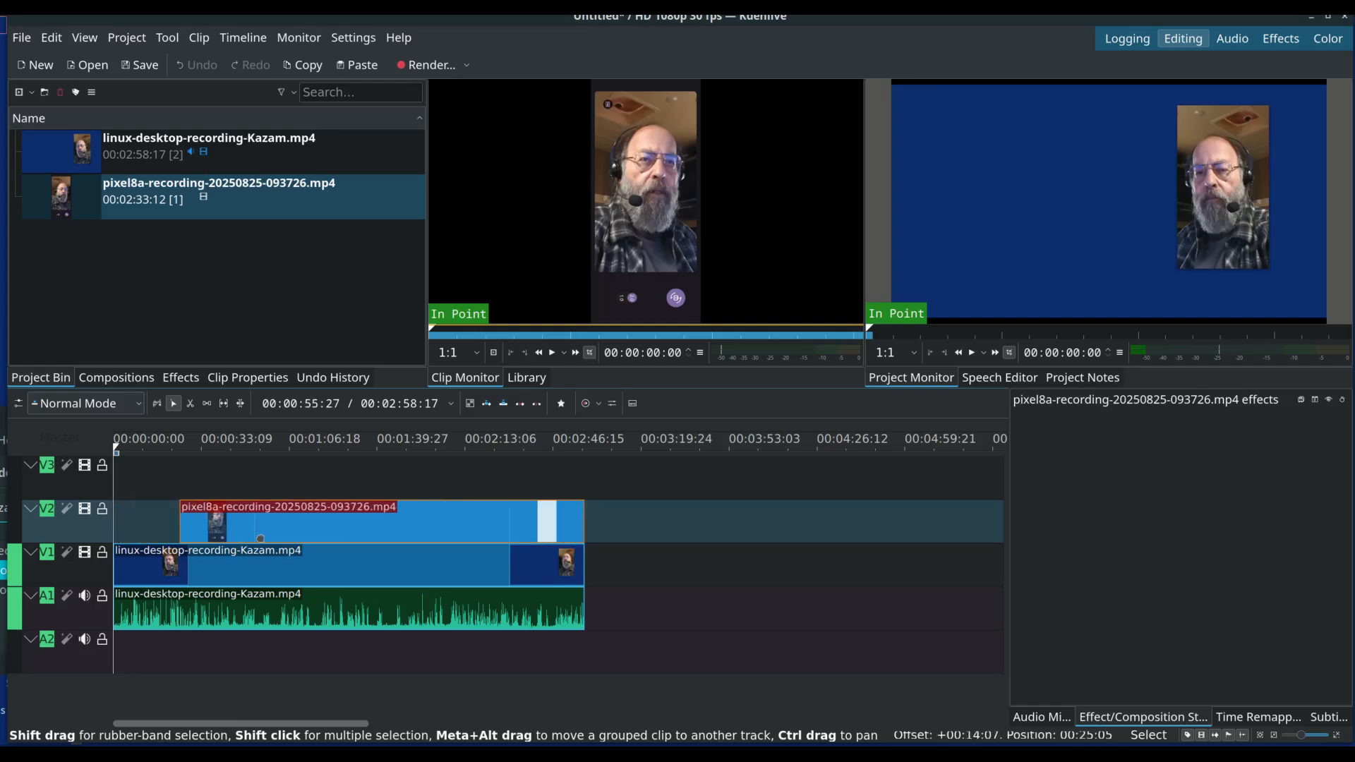
{"action": "left_click_drag", "start_coordinate": [261, 538], "coordinate": [232, 536]}
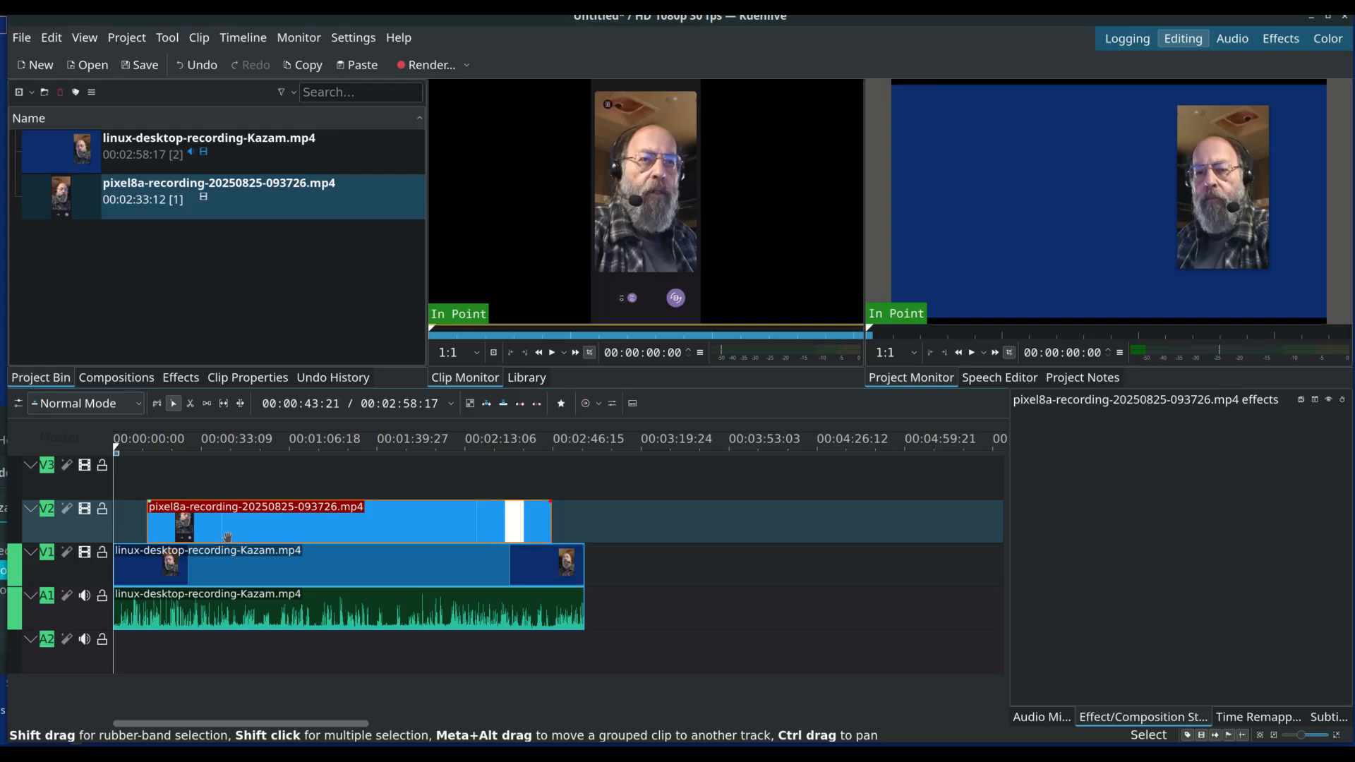
{"action": "mouse_move", "coordinate": [190, 527]}
{"action": "left_mouse_down"}
{"action": "mouse_move", "coordinate": [163, 532]}
{"action": "mouse_move", "coordinate": [259, 535]}
{"action": "mouse_move", "coordinate": [185, 539]}
{"action": "left_mouse_up"}
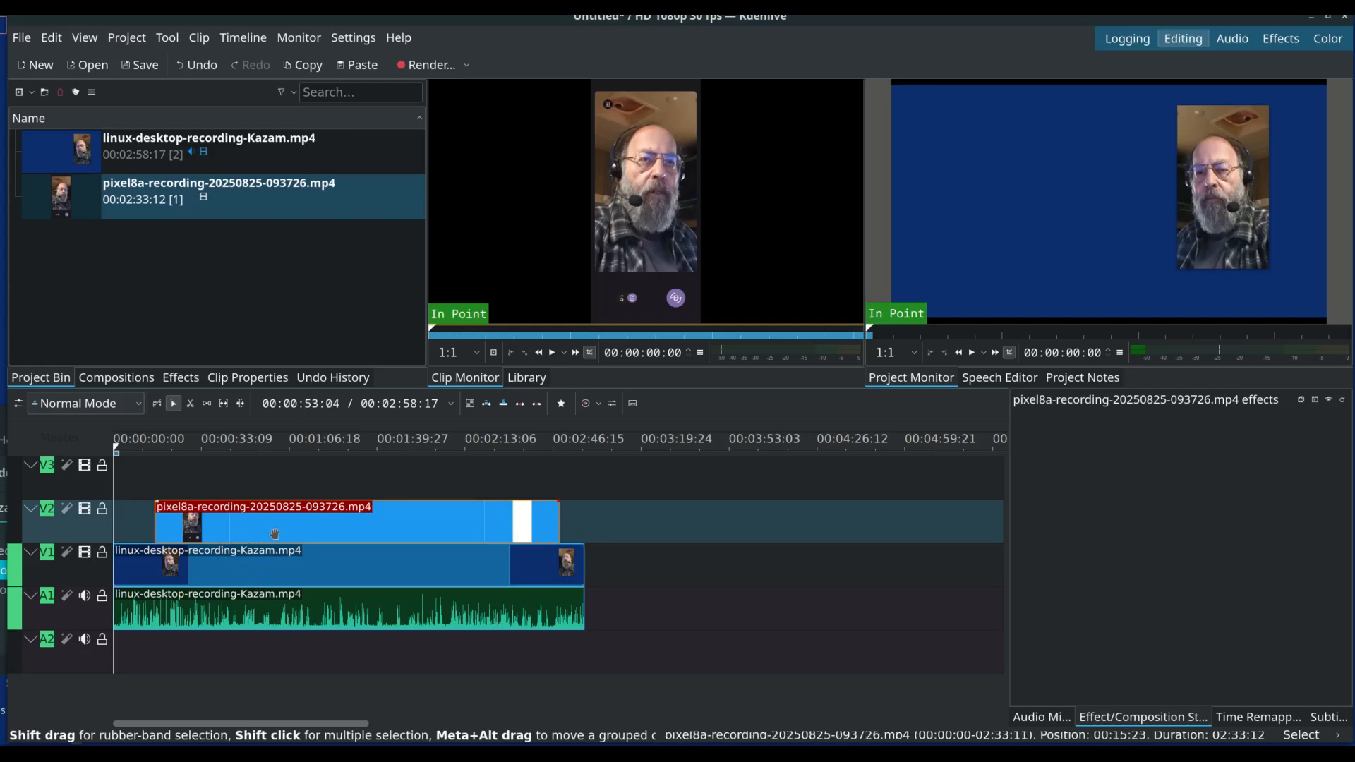
{"action": "key", "text": "ctrl+z"}
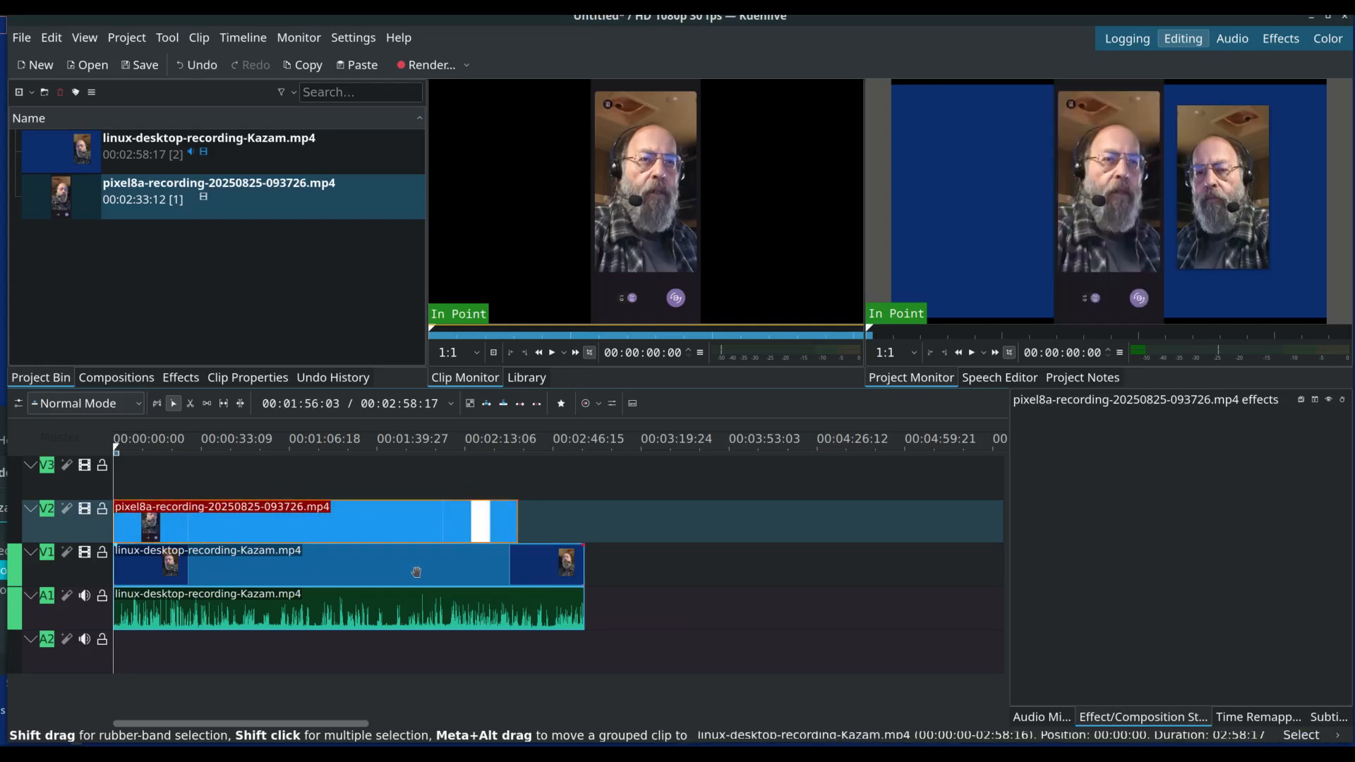
Scrub the playhead through the timeline to 00:00:53:26 to compare the phone and Kazam recordings at several points.
{"action": "left_click", "coordinate": [409, 572]}
{"action": "left_click", "coordinate": [305, 535]}
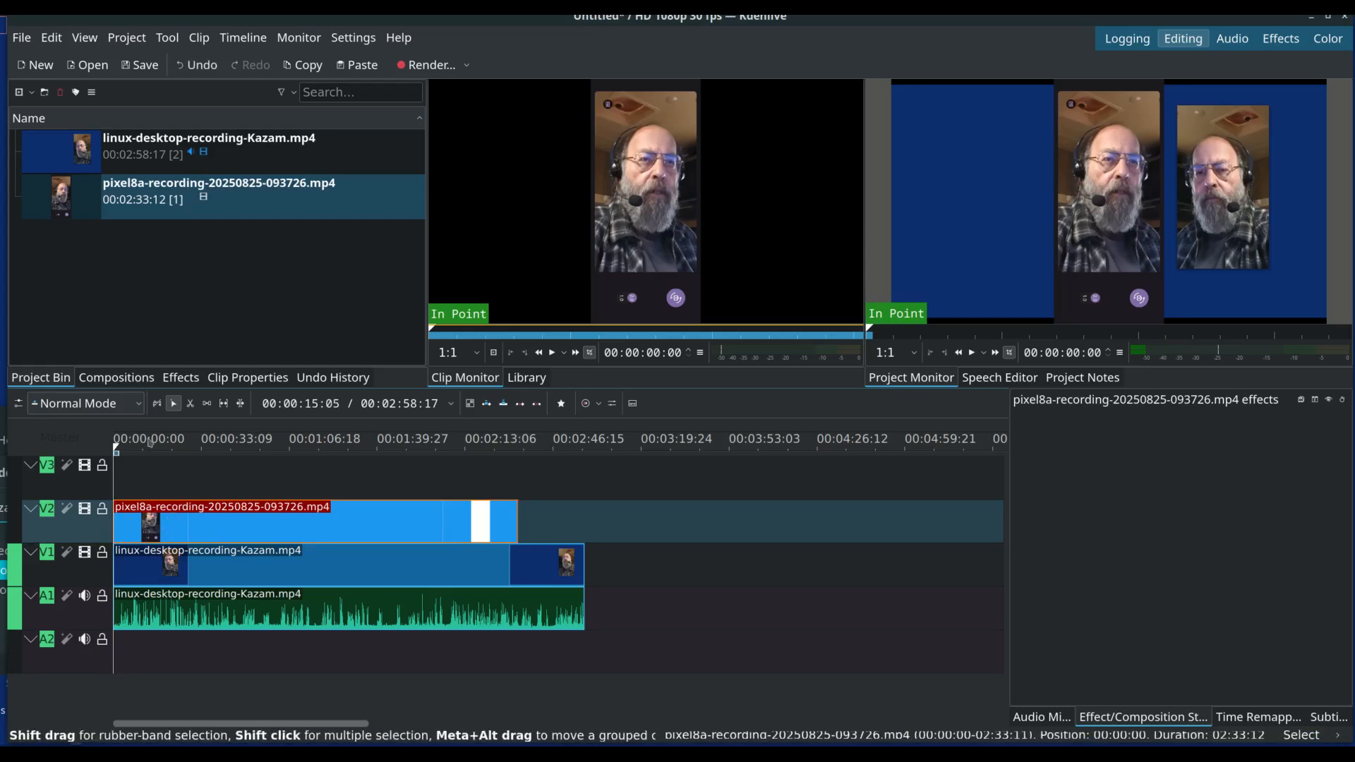
{"action": "left_click", "coordinate": [227, 445]}
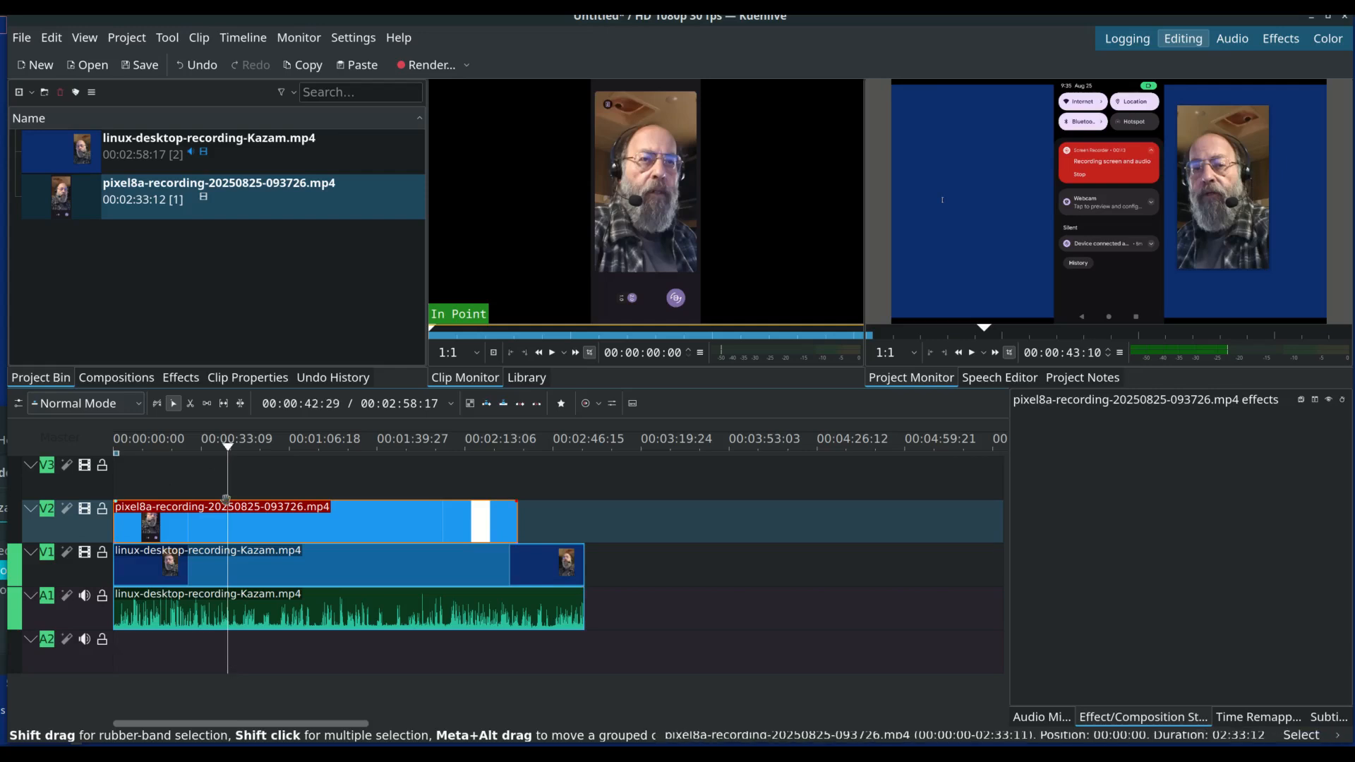
{"action": "left_click_drag", "start_coordinate": [228, 446], "coordinate": [319, 446]}
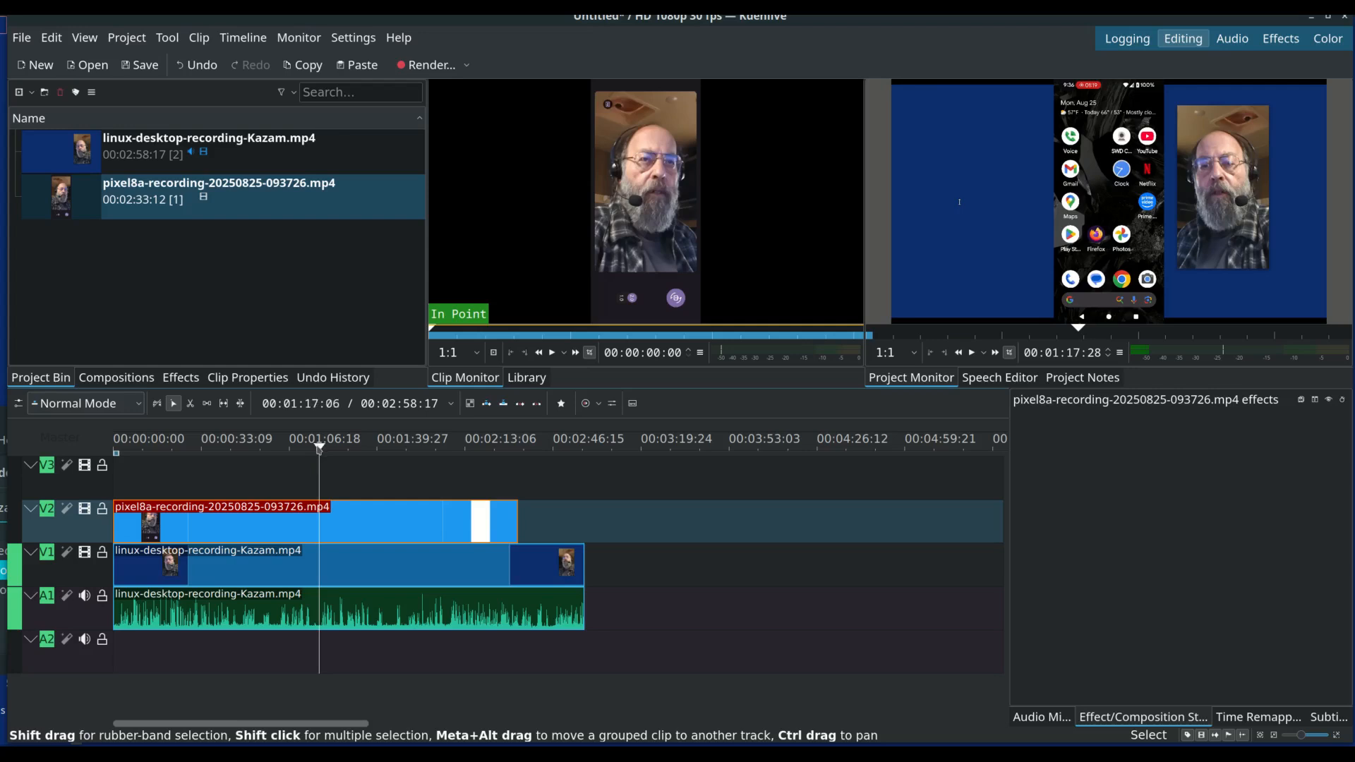
{"action": "left_click_drag", "start_coordinate": [320, 448], "coordinate": [256, 442]}
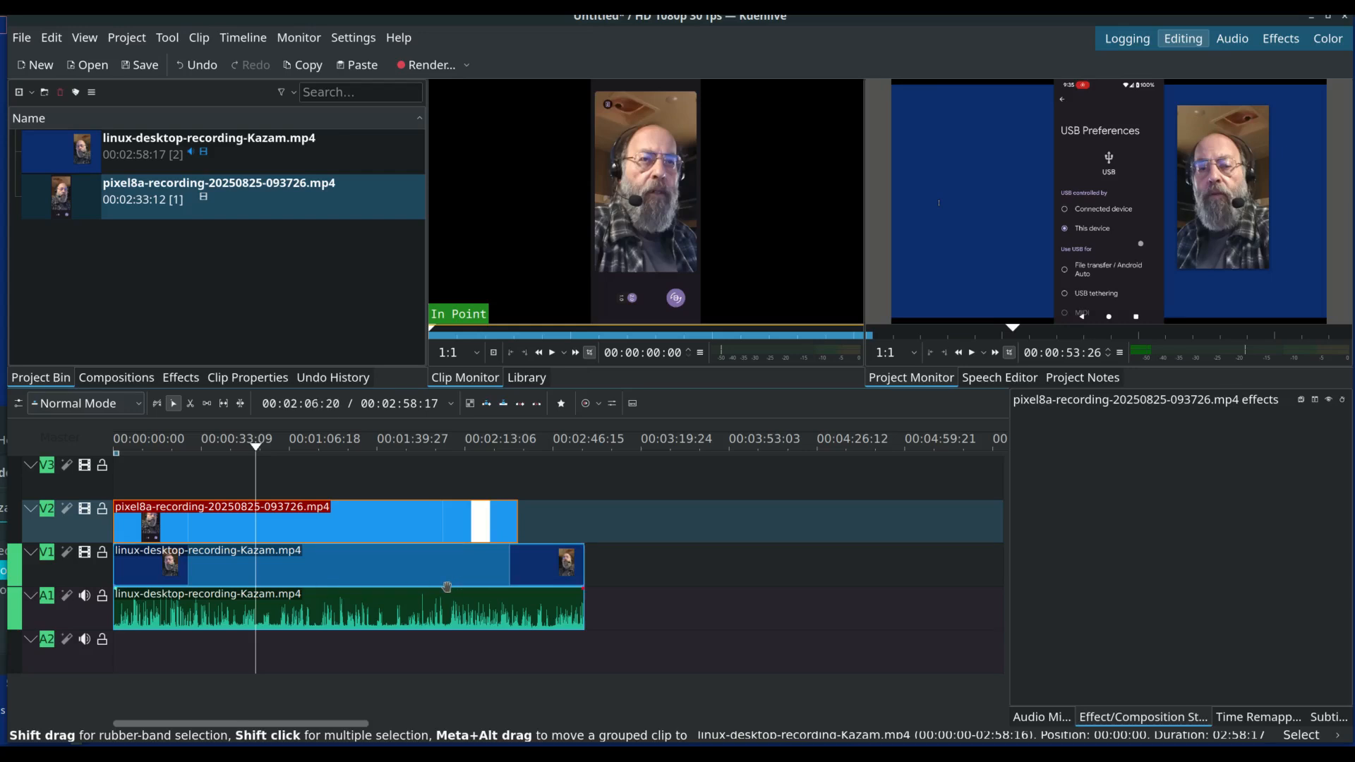
Examine the Kazam audio waveform on A1, preview the frame at 00:00:12:18, and return the playhead to the start.
{"action": "scroll", "coordinate": [434, 580], "scroll_direction": "right", "scroll_amount": 2}
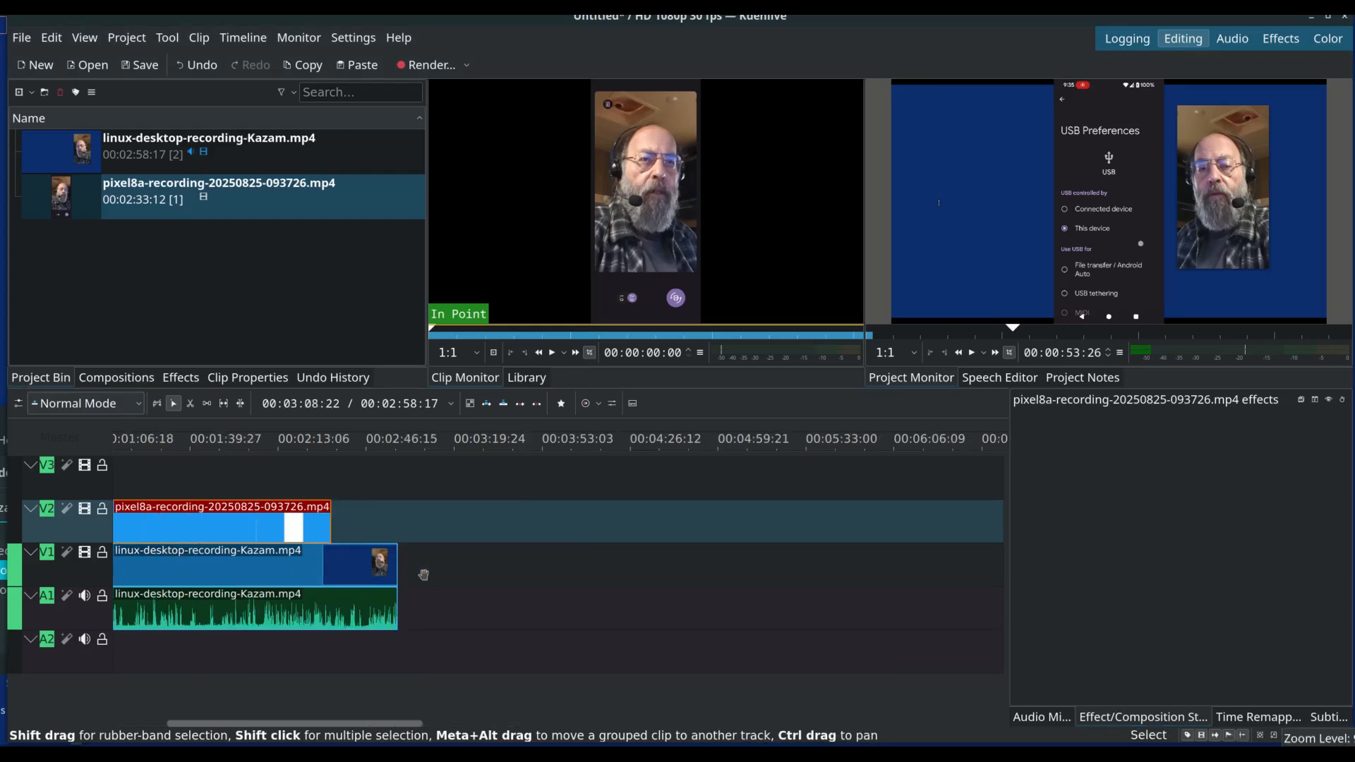
{"action": "scroll", "coordinate": [425, 576], "scroll_direction": "left", "scroll_amount": 2}
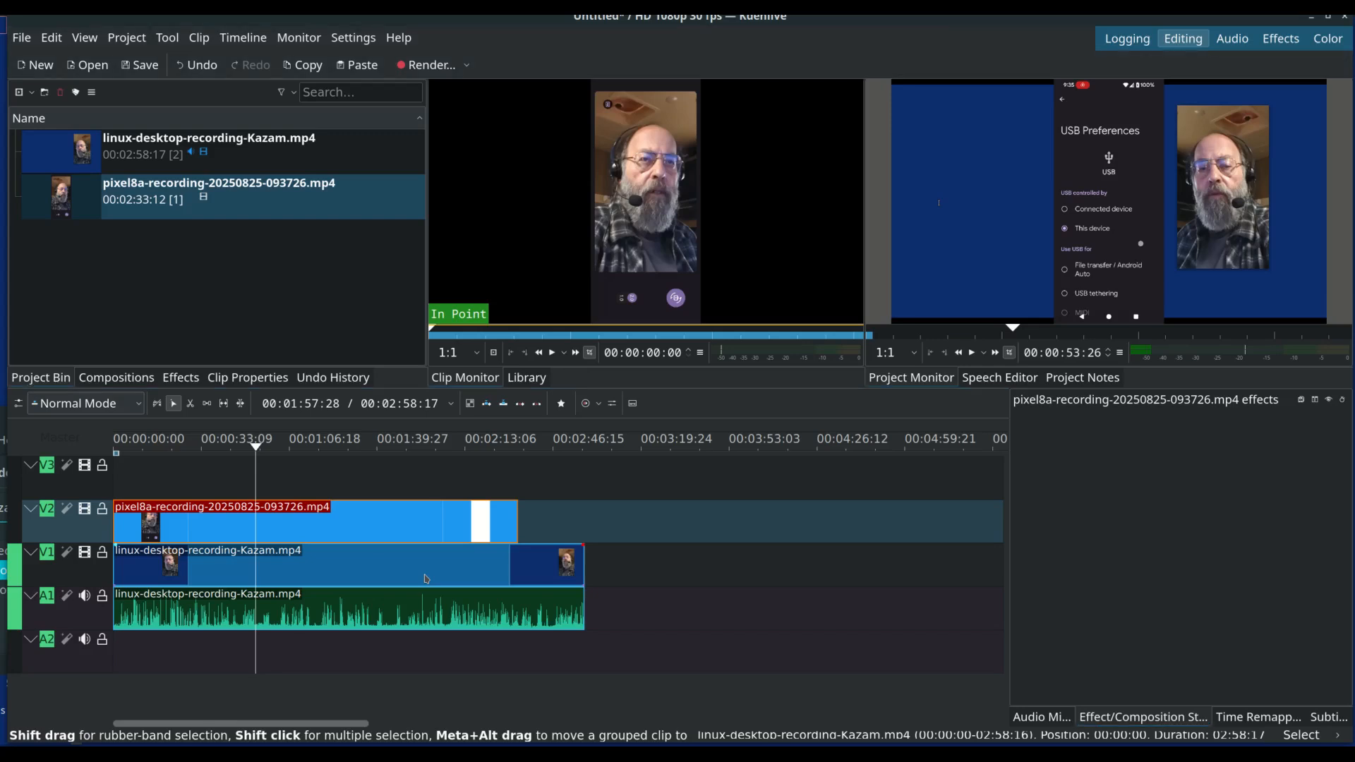
{"action": "scroll", "coordinate": [426, 579], "scroll_direction": "up", "scroll_amount": 1}
{"action": "scroll", "coordinate": [426, 579], "scroll_direction": "up", "scroll_amount": 1}
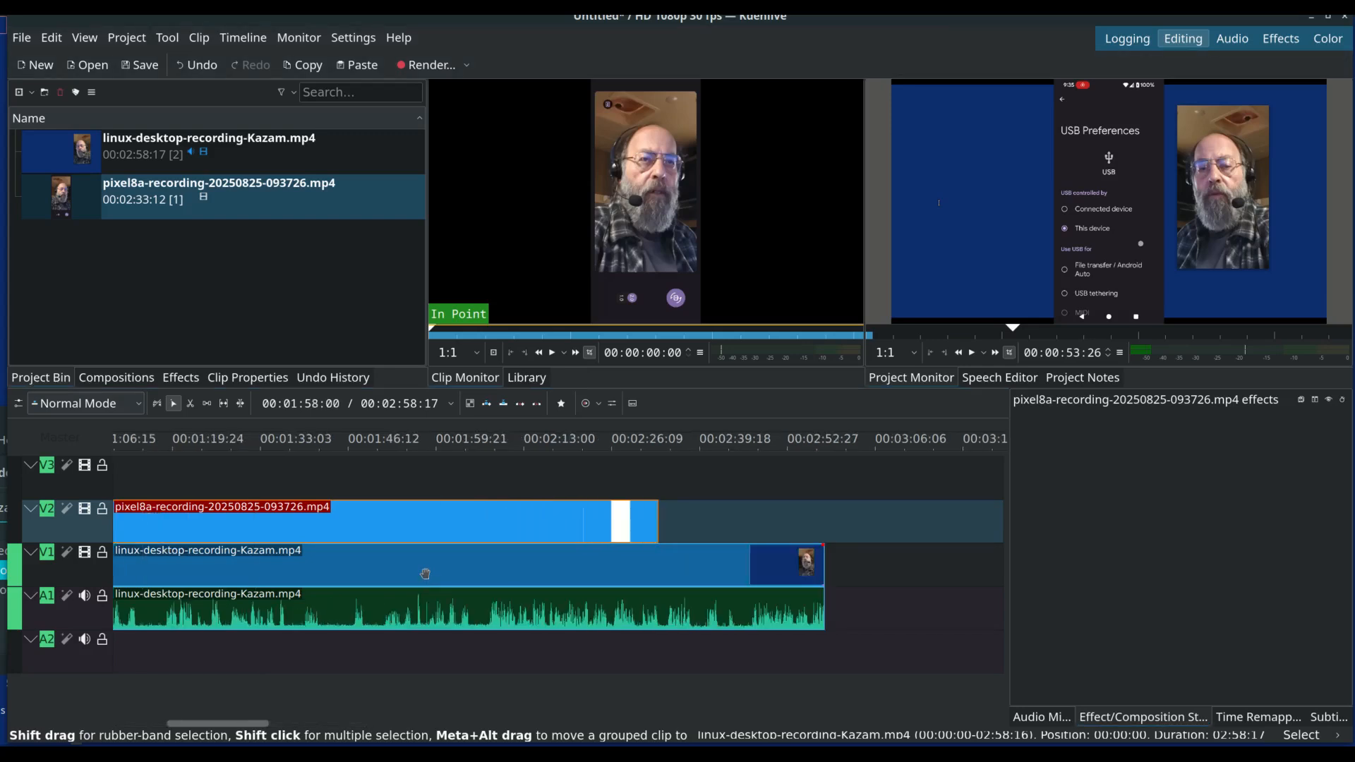
{"action": "scroll", "coordinate": [442, 574], "scroll_direction": "up", "scroll_amount": 1}
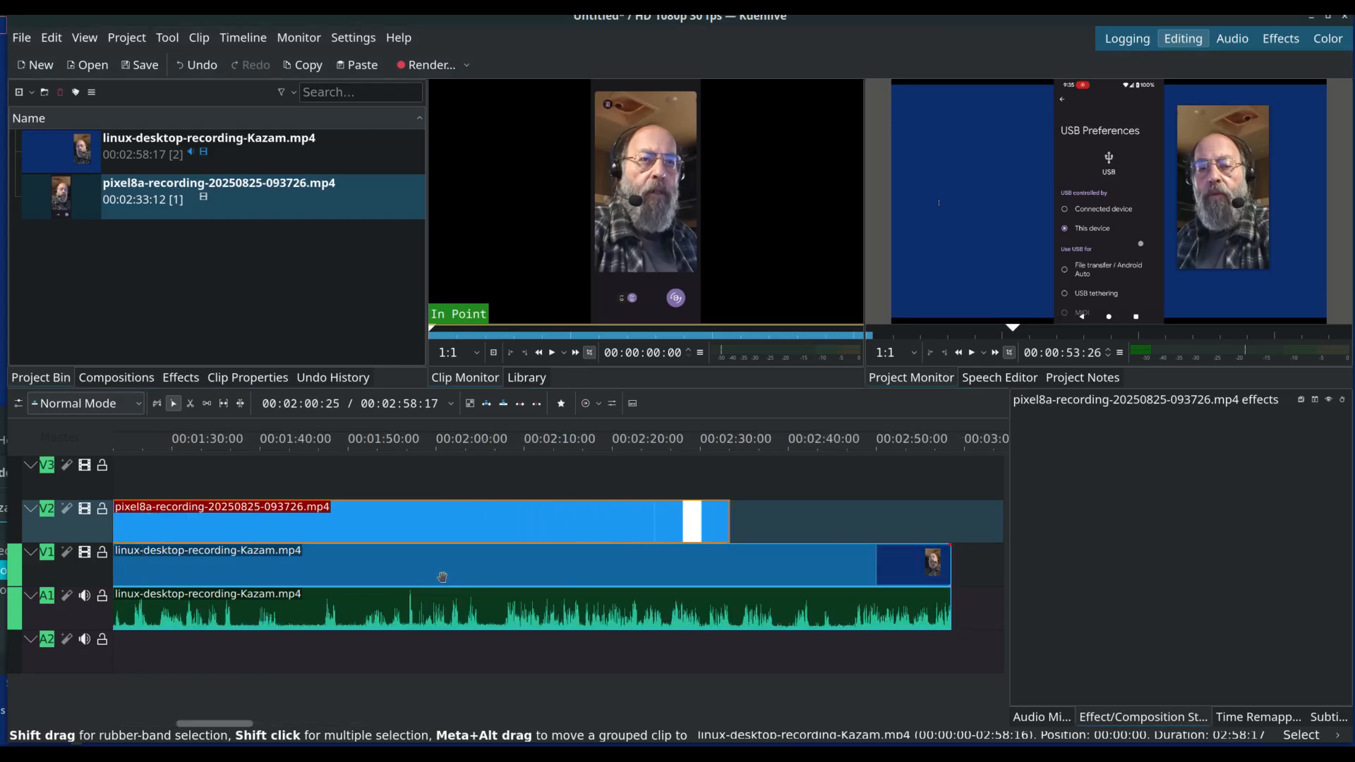
{"action": "scroll", "coordinate": [443, 578], "scroll_direction": "up", "scroll_amount": 1}
{"action": "scroll", "coordinate": [440, 580], "scroll_direction": "up", "scroll_amount": 1}
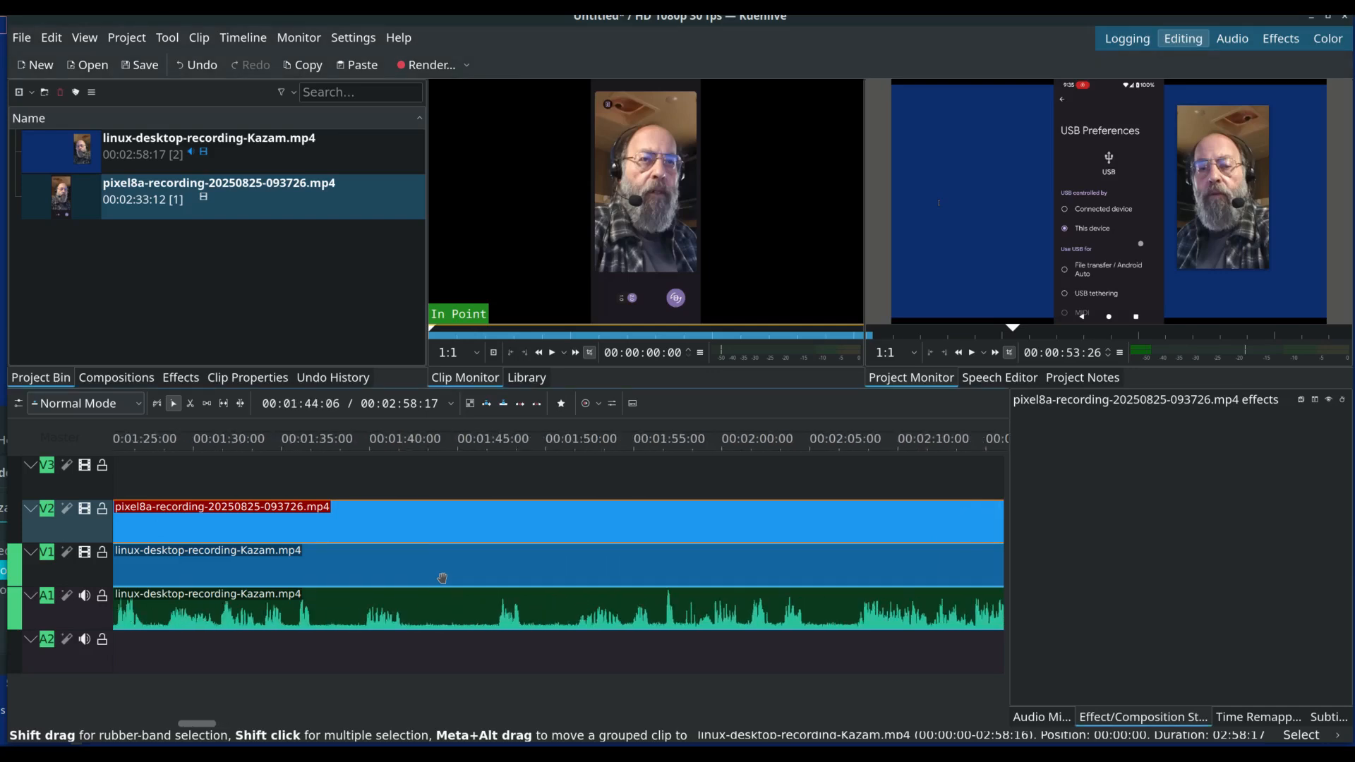
{"action": "scroll", "coordinate": [438, 581], "scroll_direction": "up", "scroll_amount": 8}
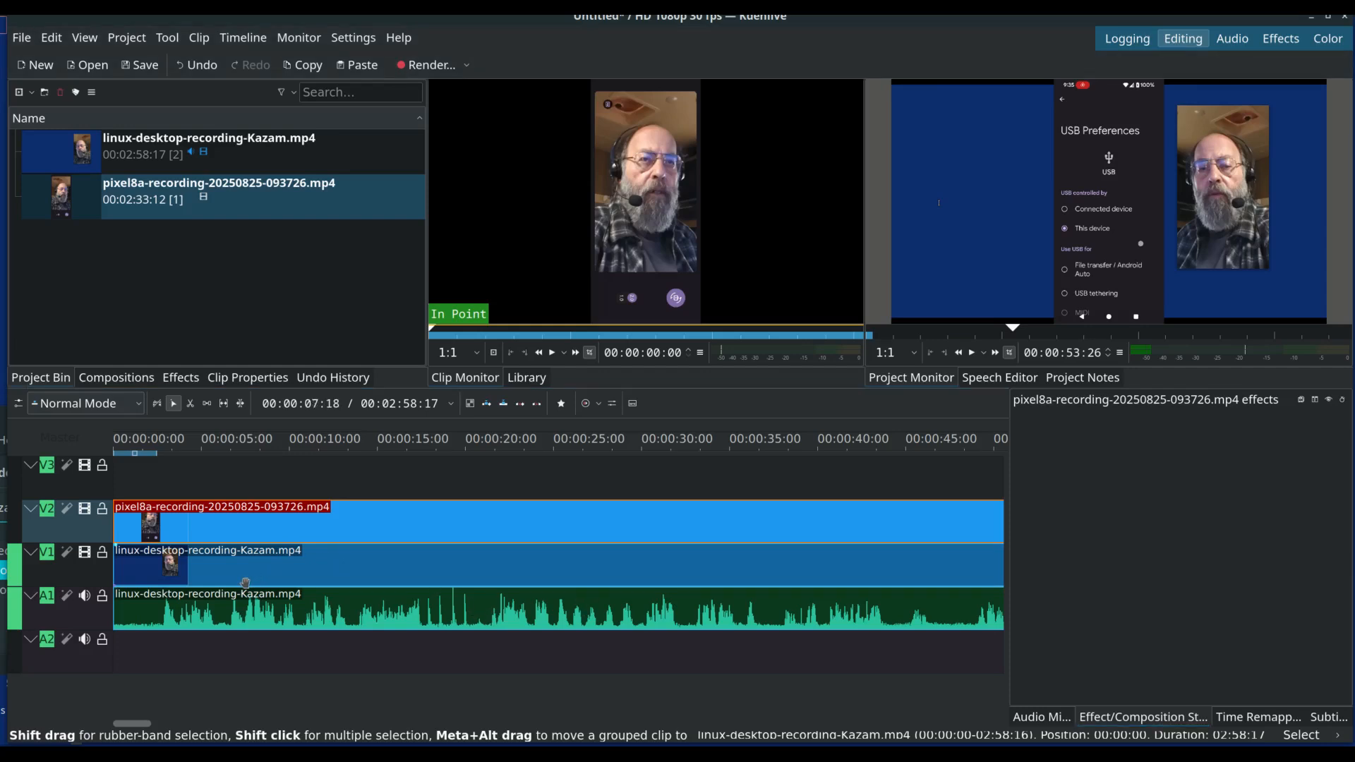
{"action": "scroll", "coordinate": [246, 583], "scroll_direction": "up", "scroll_amount": 1}
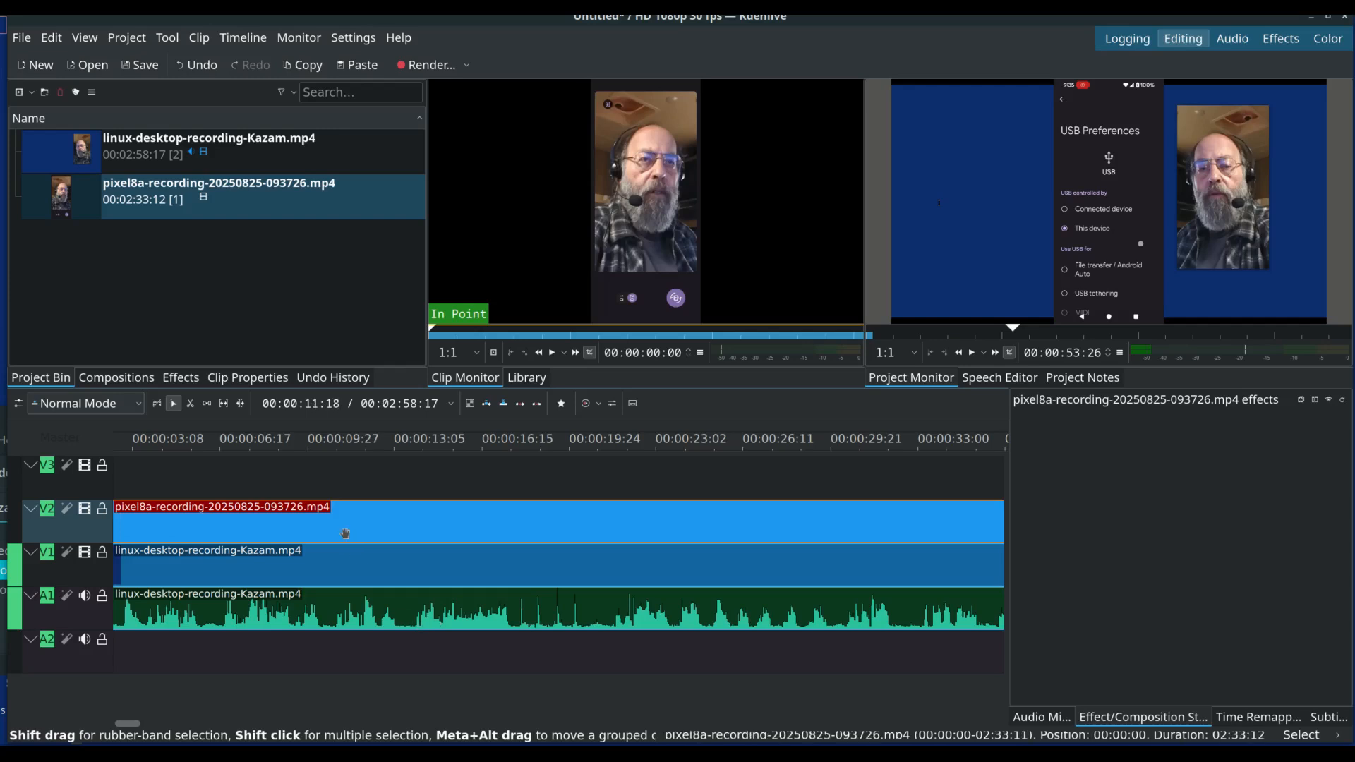
{"action": "left_click", "coordinate": [382, 493]}
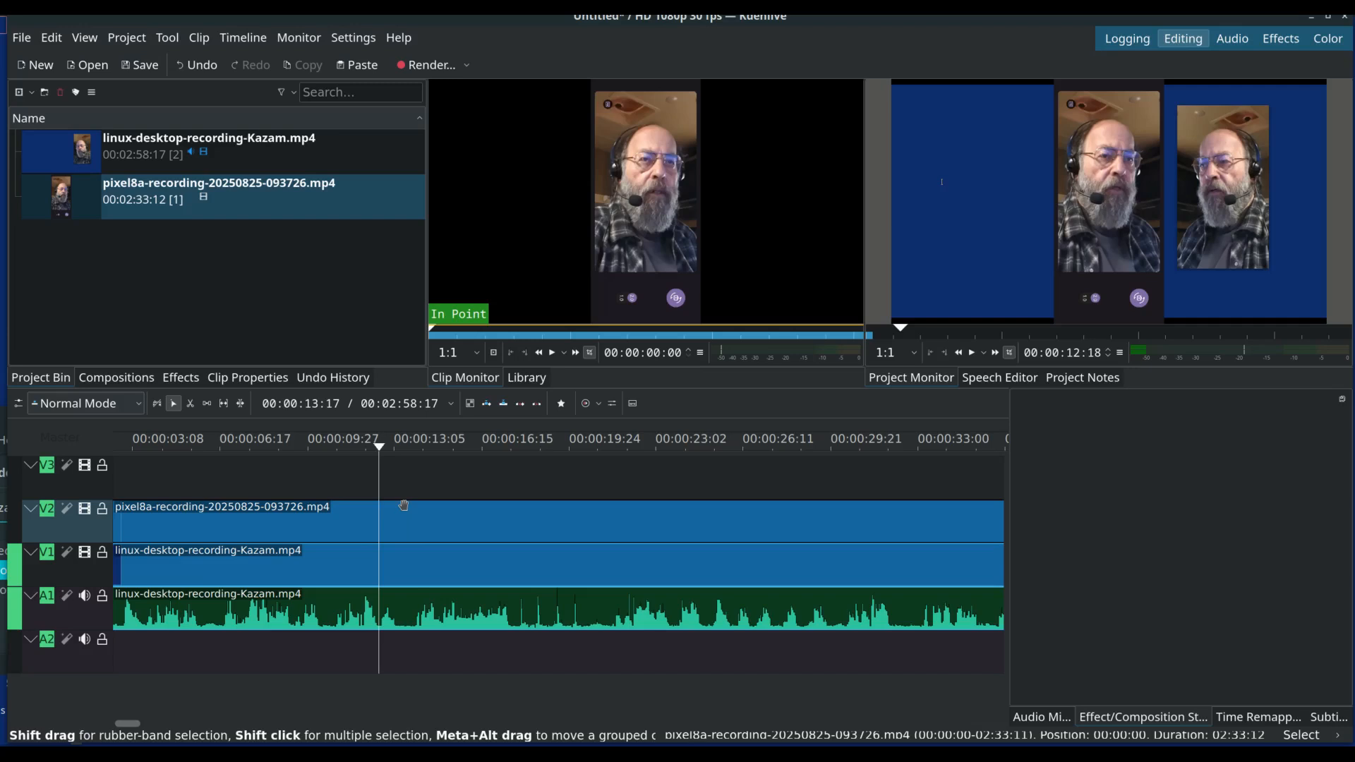
{"action": "key", "text": "Home"}
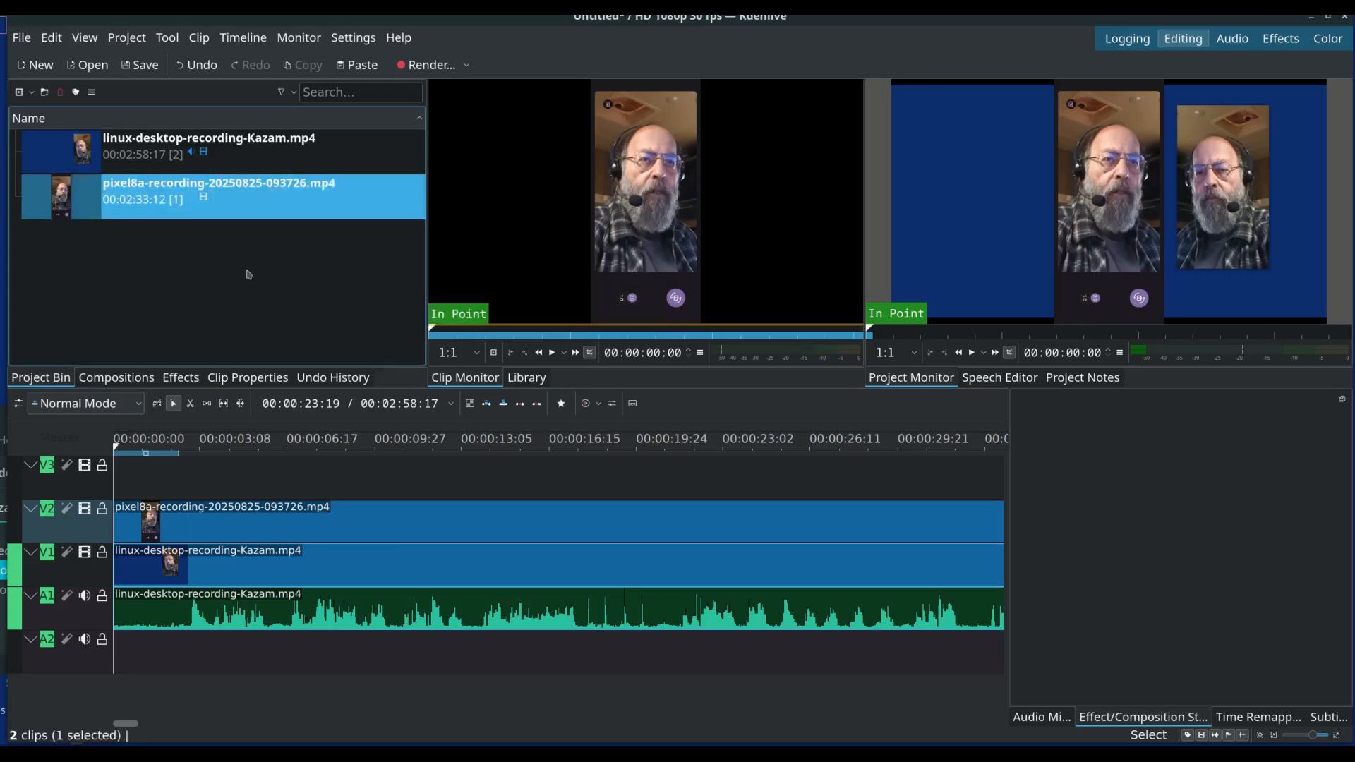
Make the monitor area taller and widen the Project Monitor, leaving both bin clips deselected.
{"action": "left_click", "coordinate": [282, 274]}
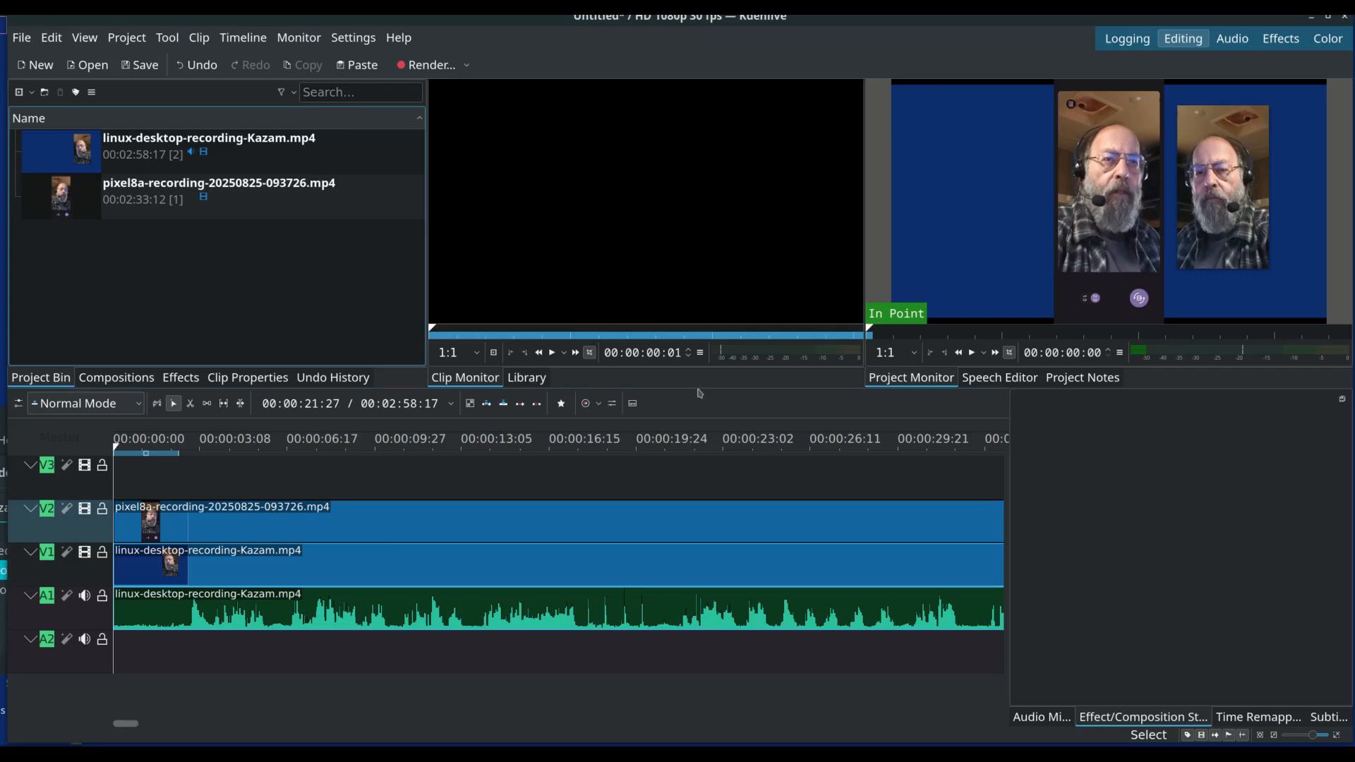
{"action": "left_click_drag", "start_coordinate": [699, 387], "coordinate": [689, 432]}
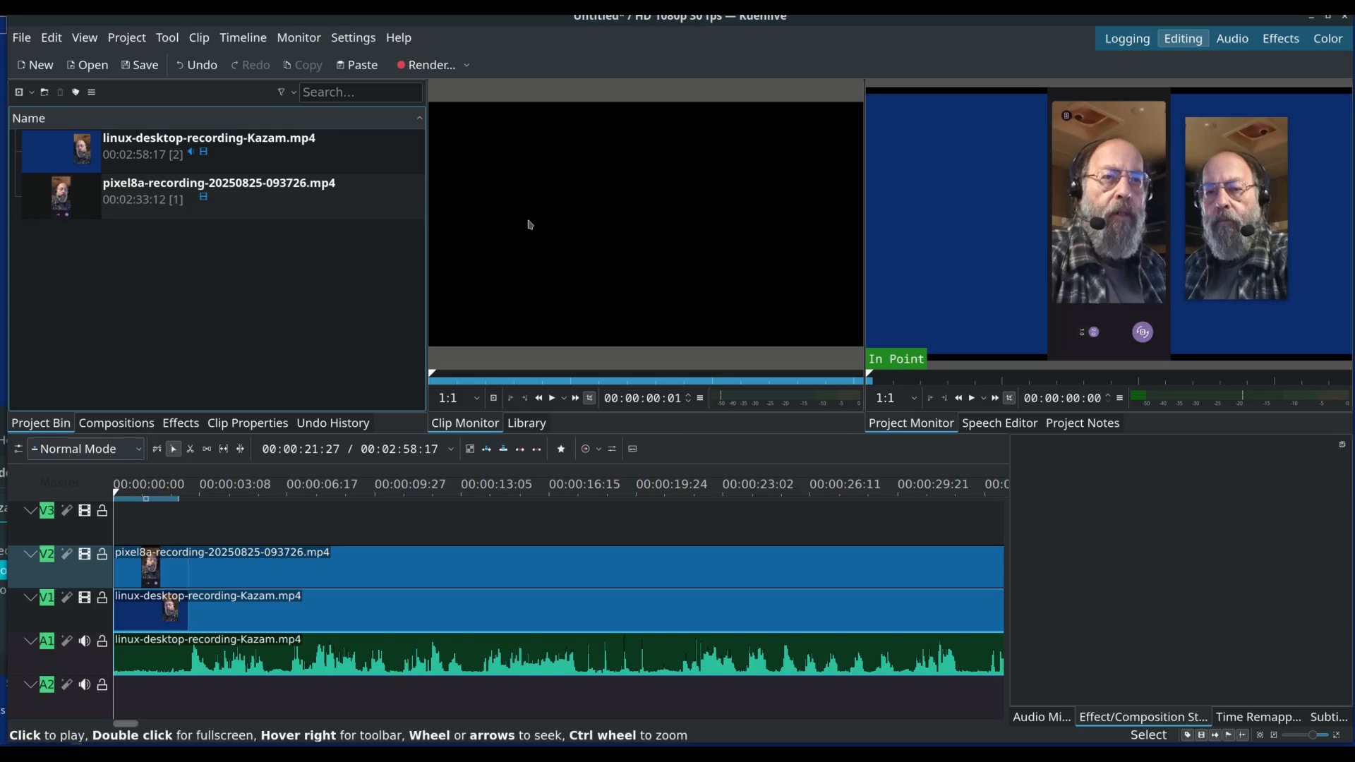
{"action": "left_click", "coordinate": [252, 152]}
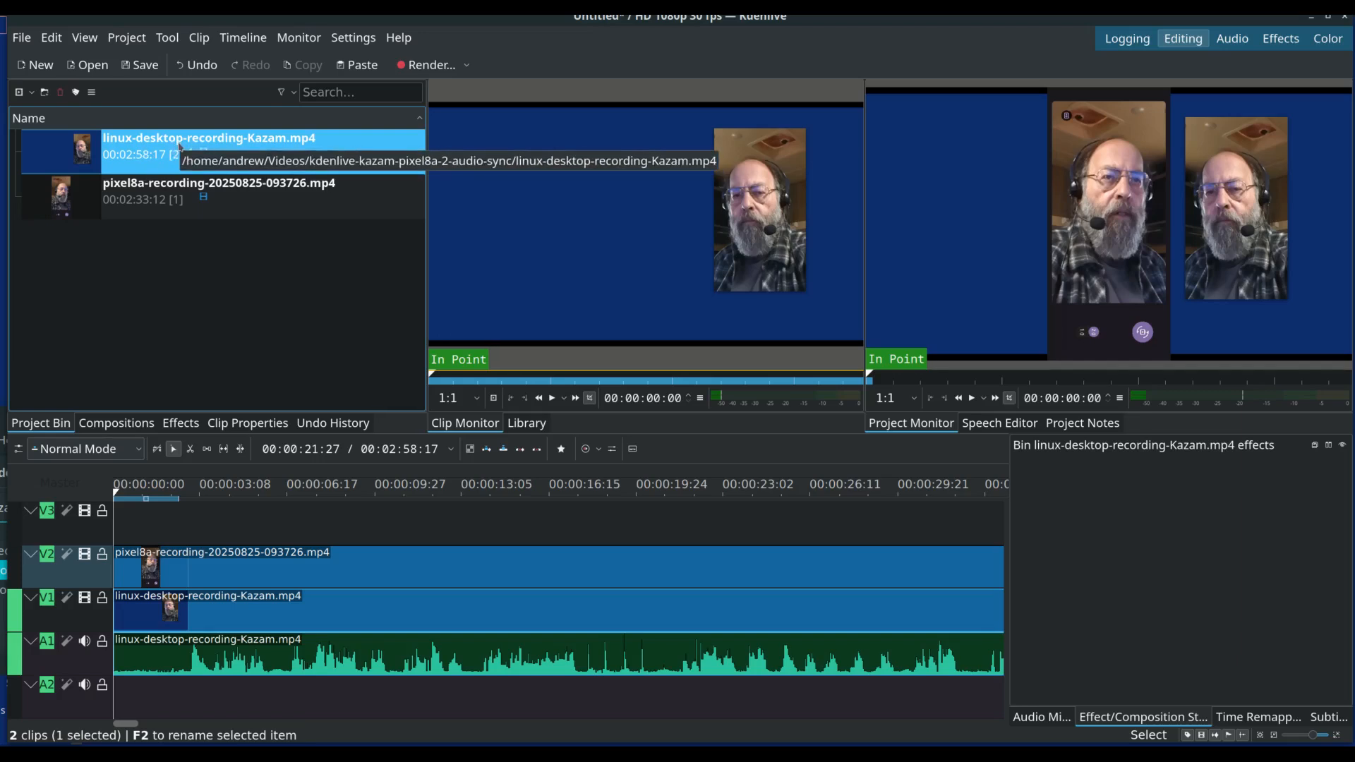
{"action": "left_click", "coordinate": [148, 194]}
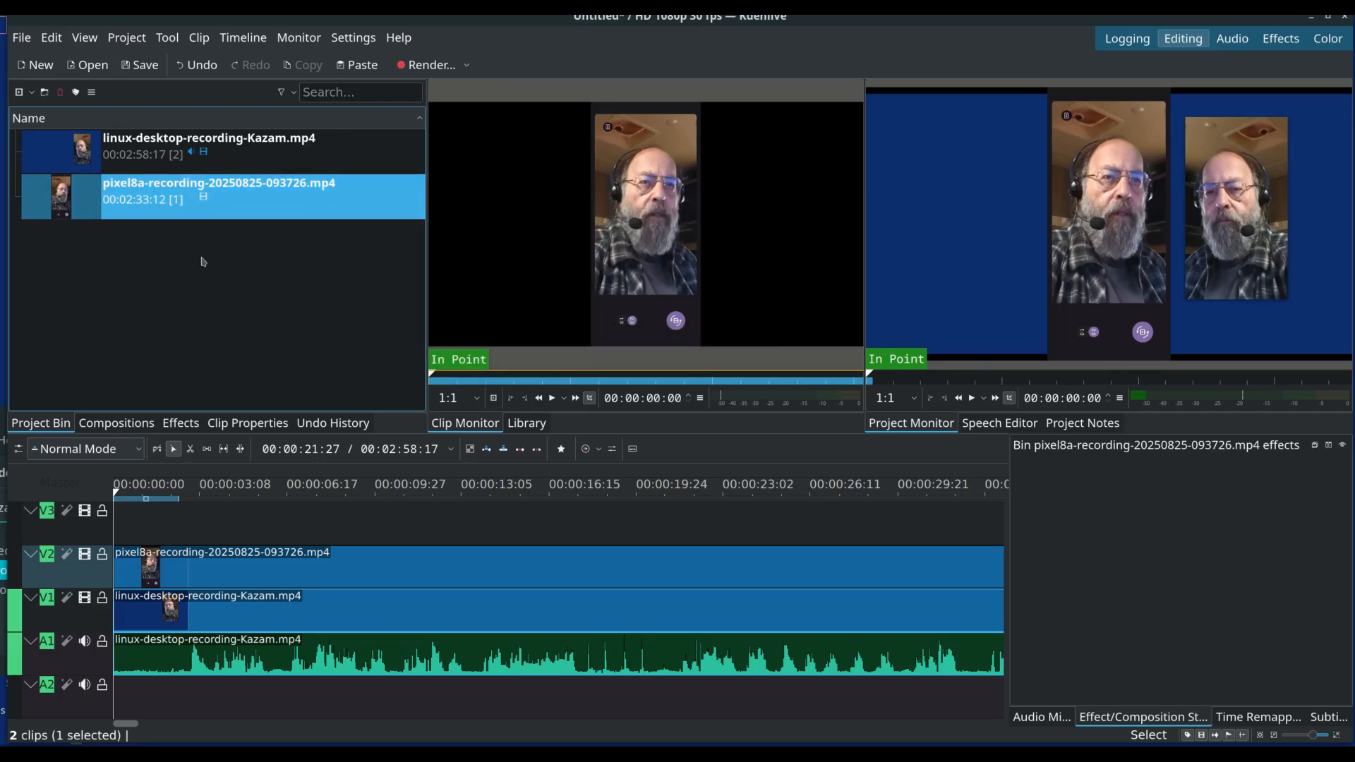
{"action": "left_click", "coordinate": [131, 307]}
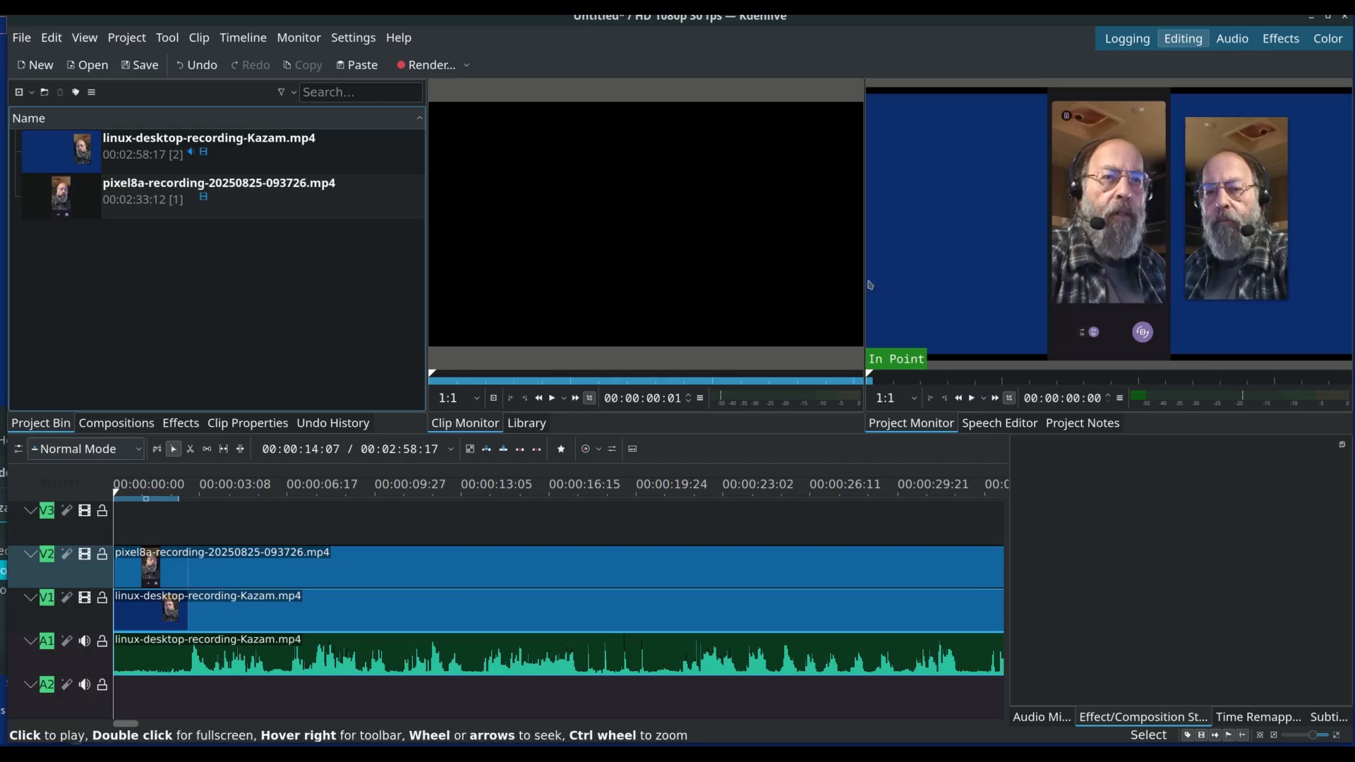
{"action": "left_click_drag", "start_coordinate": [864, 278], "coordinate": [831, 281]}
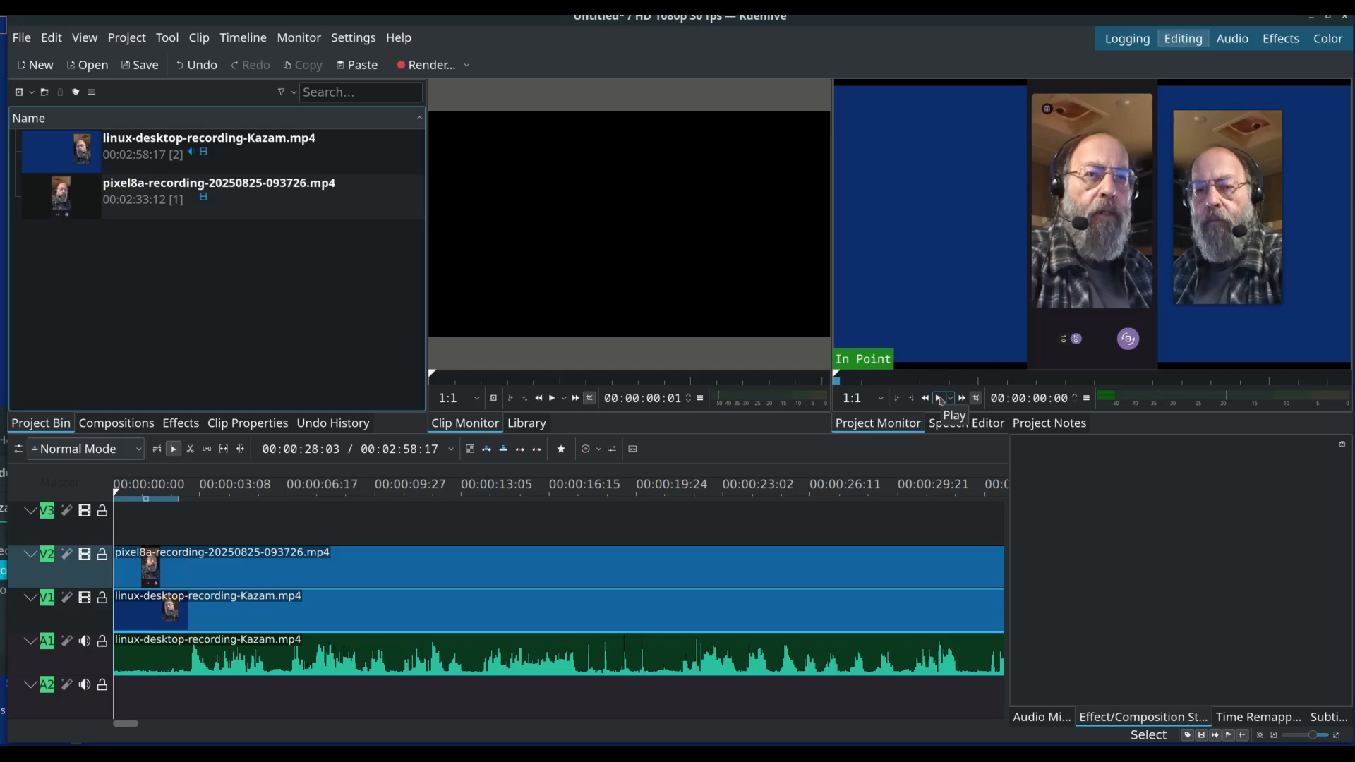
Play the project from the start and pause at 00:00:15:09 to compare the synchronisation of the two recordings.
{"action": "left_click", "coordinate": [938, 398]}
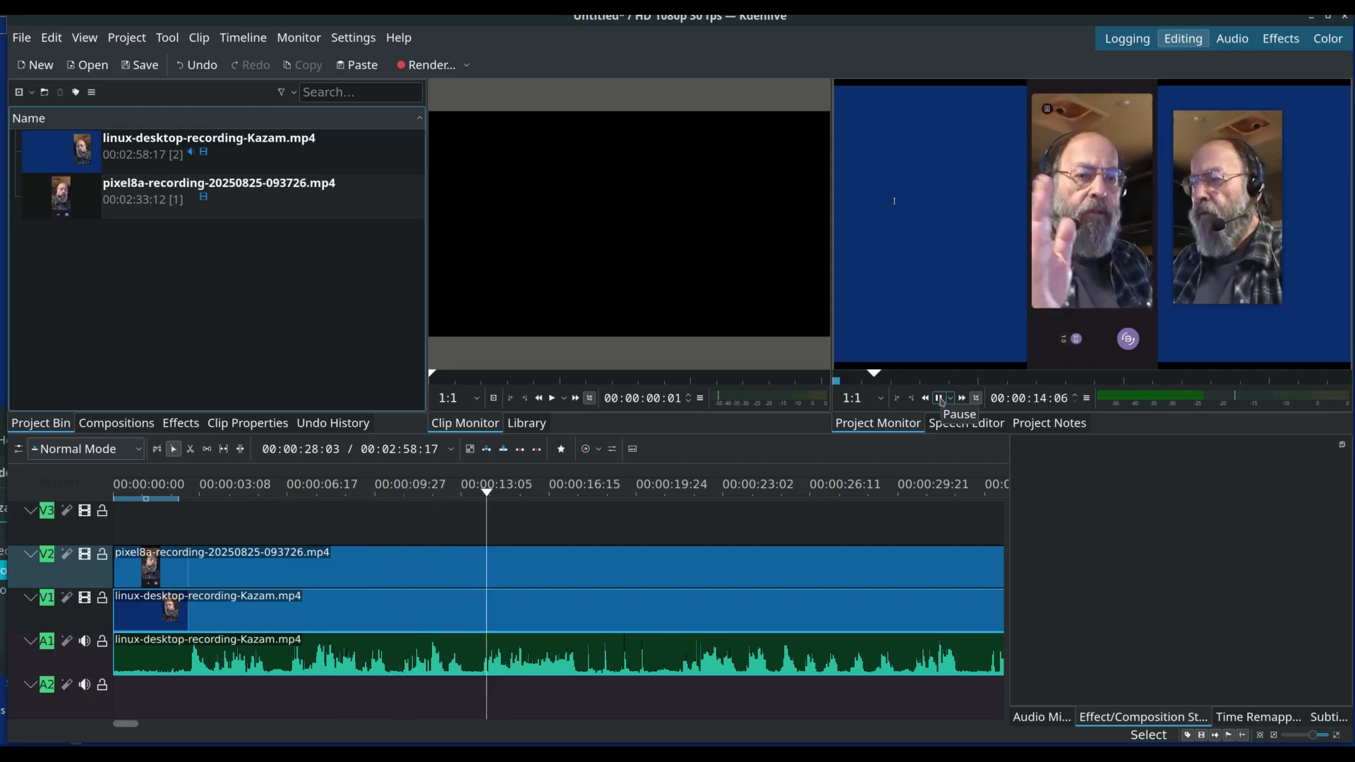
{"action": "left_click", "coordinate": [942, 399]}
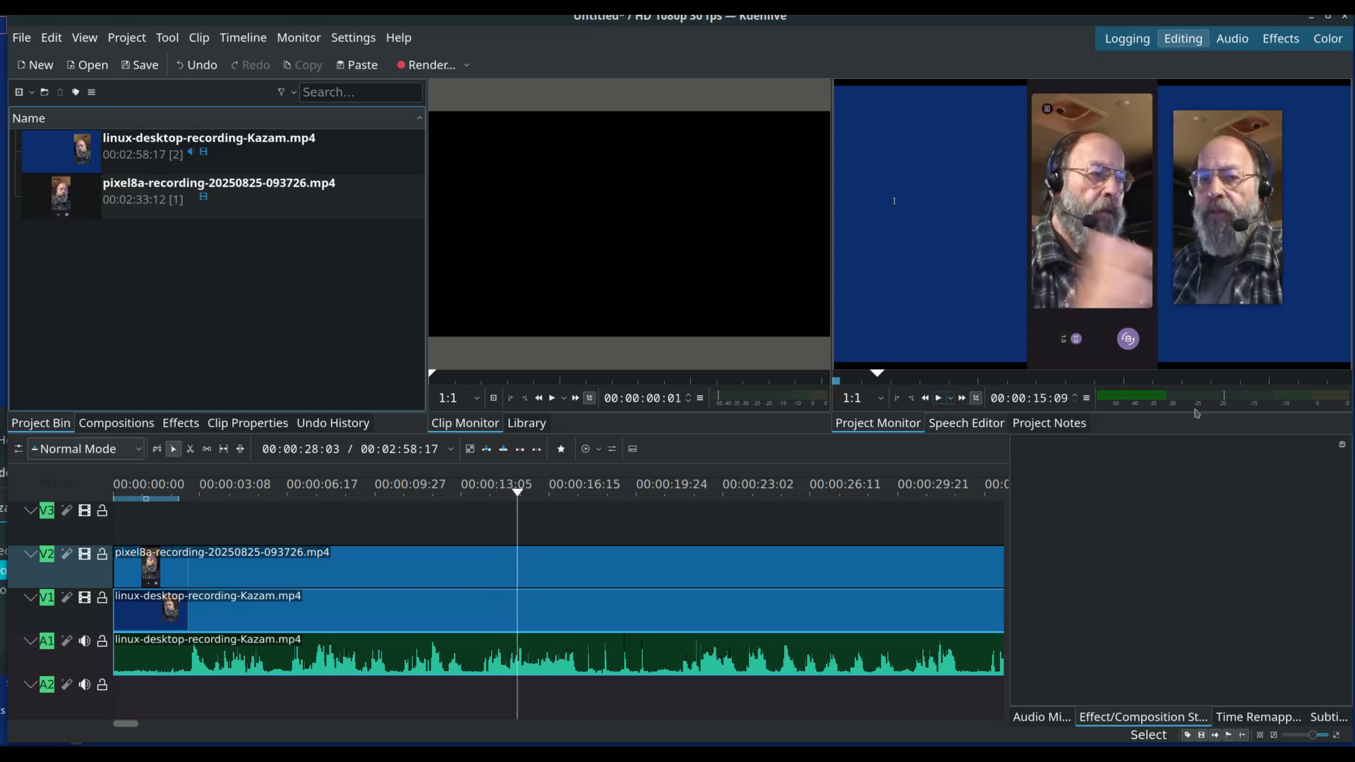
Select the pixel8a-recording clip on track V2.
{"action": "mouse_move", "coordinate": [1343, 344]}
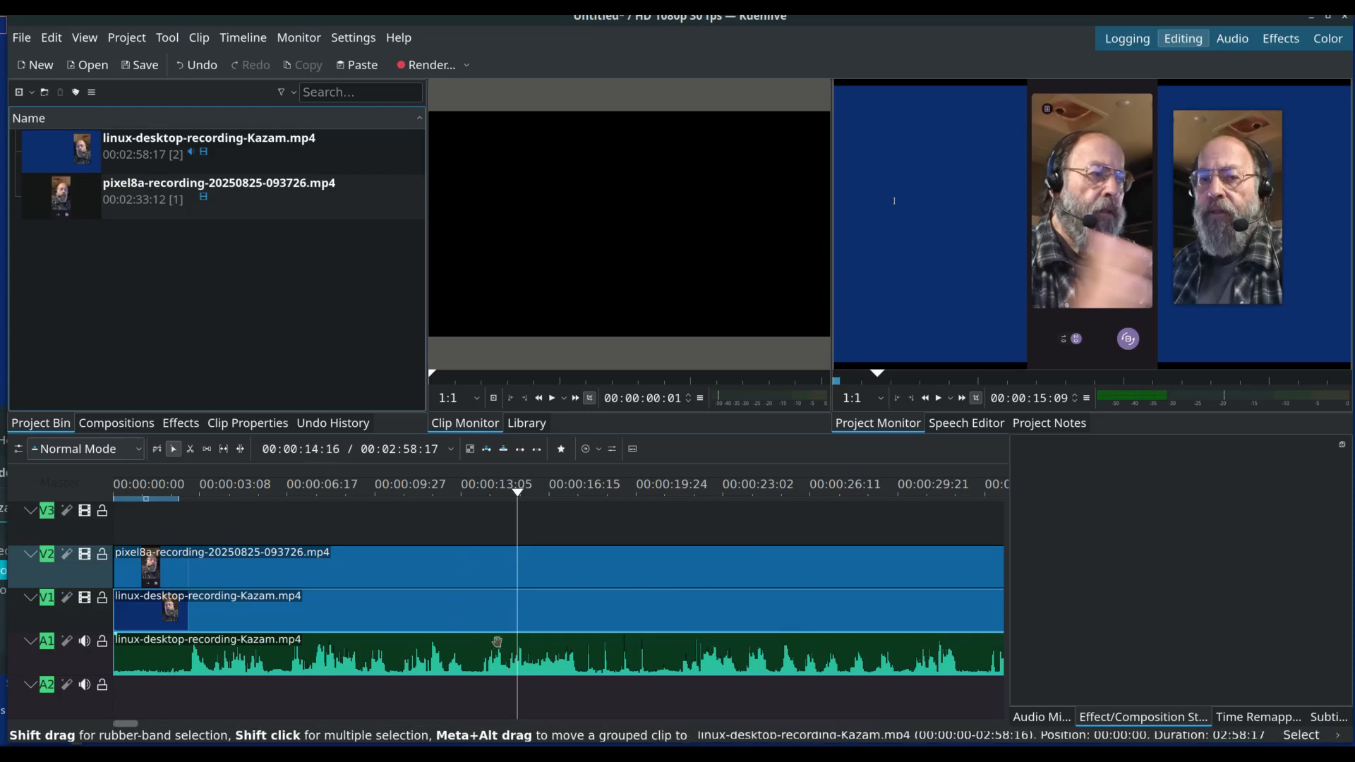
{"action": "left_click", "coordinate": [344, 572]}
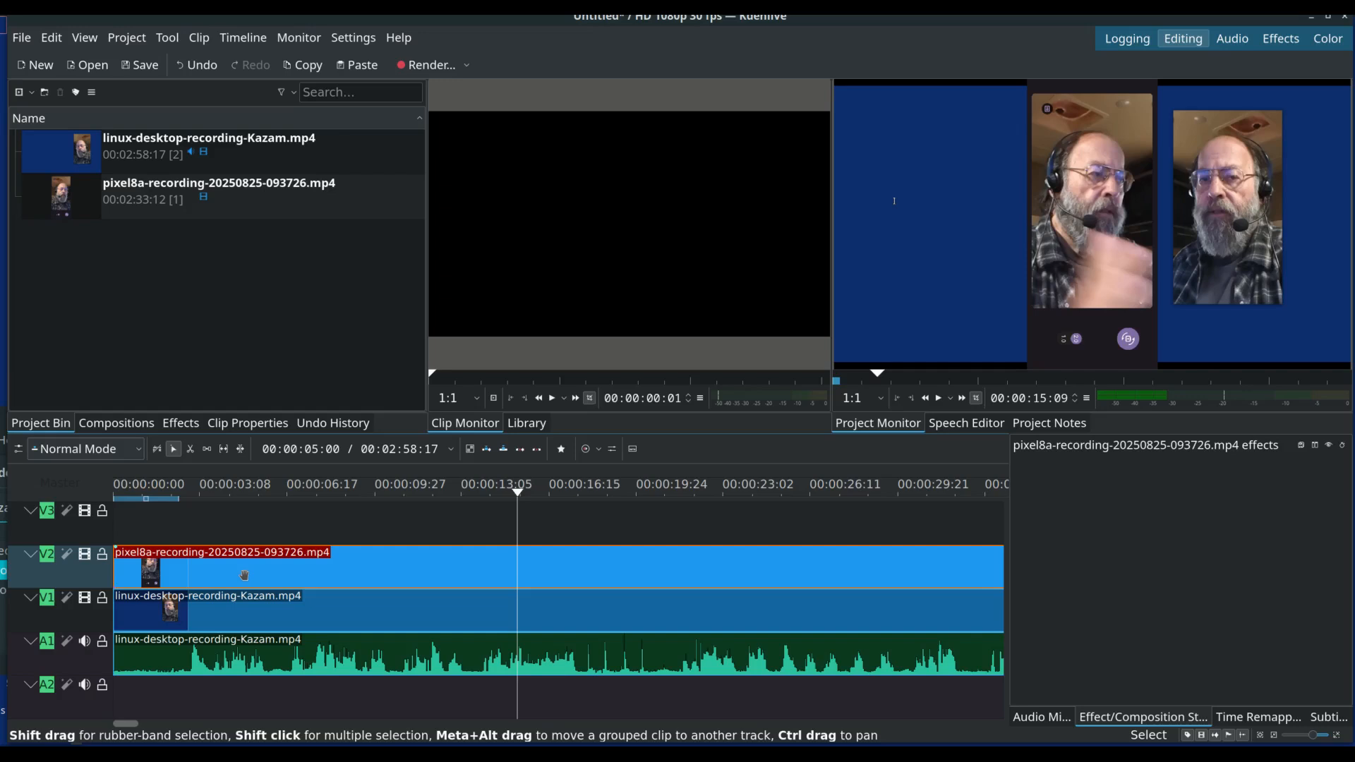
Place the playhead at 00:00:03:00, where the Kazam speech begins, and move the pixel8a-recording clip on V2 to start there.
{"action": "mouse_move", "coordinate": [231, 576]}
{"action": "left_mouse_down"}
{"action": "mouse_move", "coordinate": [258, 580]}
{"action": "mouse_move", "coordinate": [232, 579]}
{"action": "left_mouse_up"}
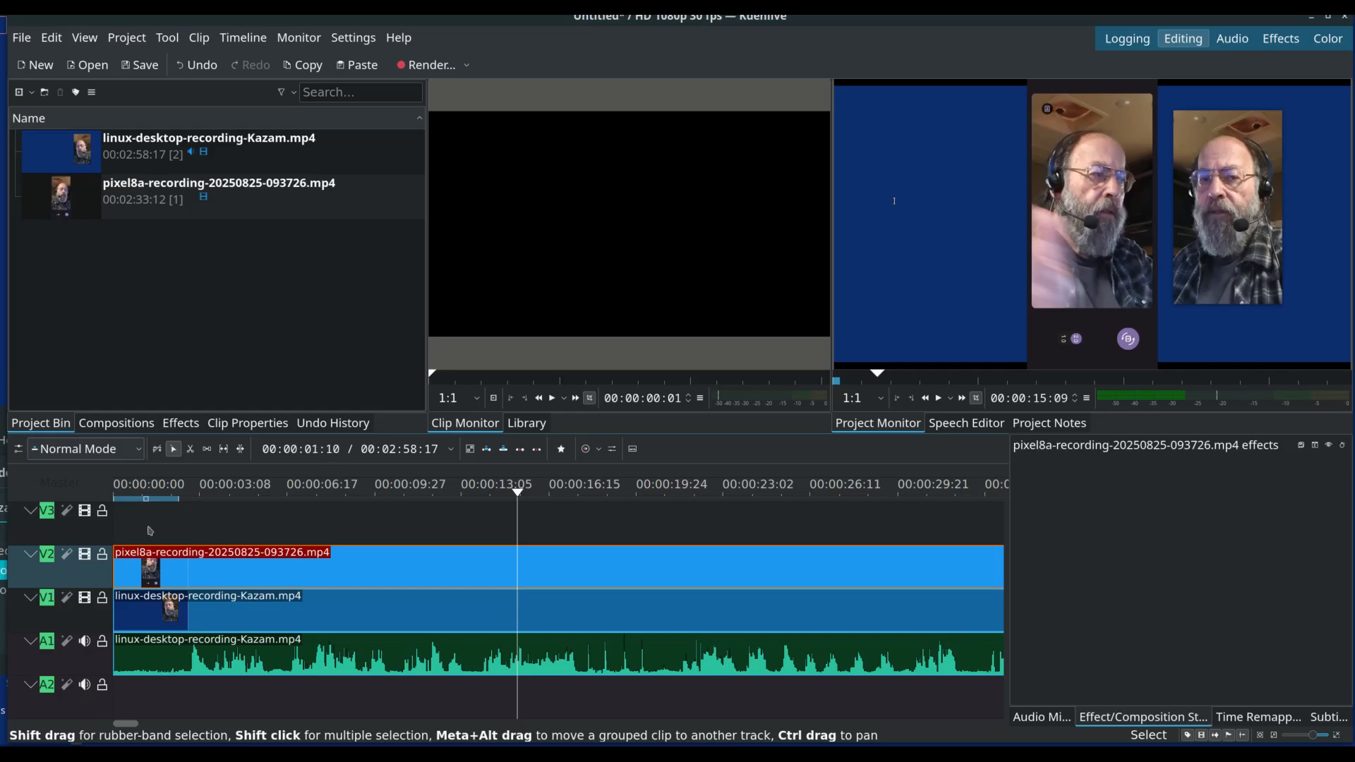
{"action": "left_click", "coordinate": [515, 490]}
{"action": "left_click_drag", "start_coordinate": [505, 490], "coordinate": [199, 492]}
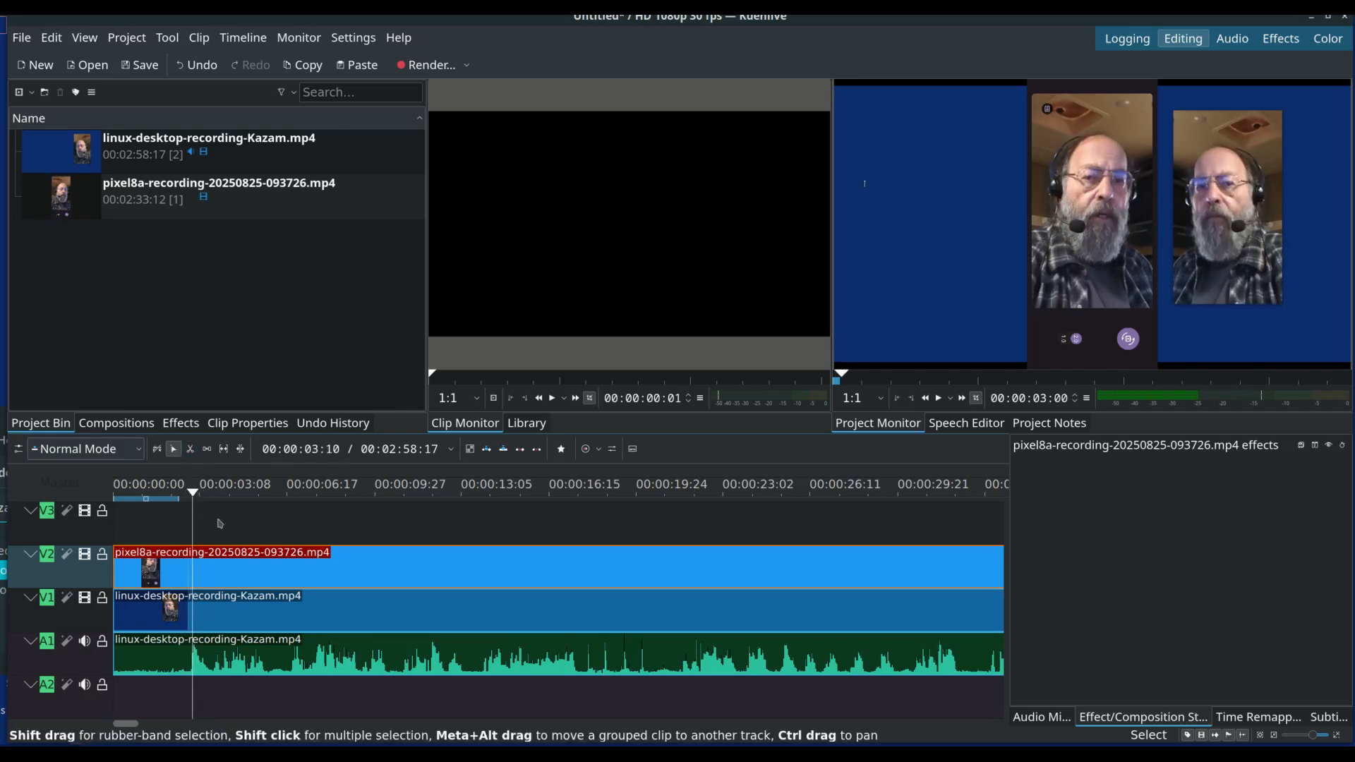
{"action": "left_click_drag", "start_coordinate": [222, 566], "coordinate": [309, 573]}
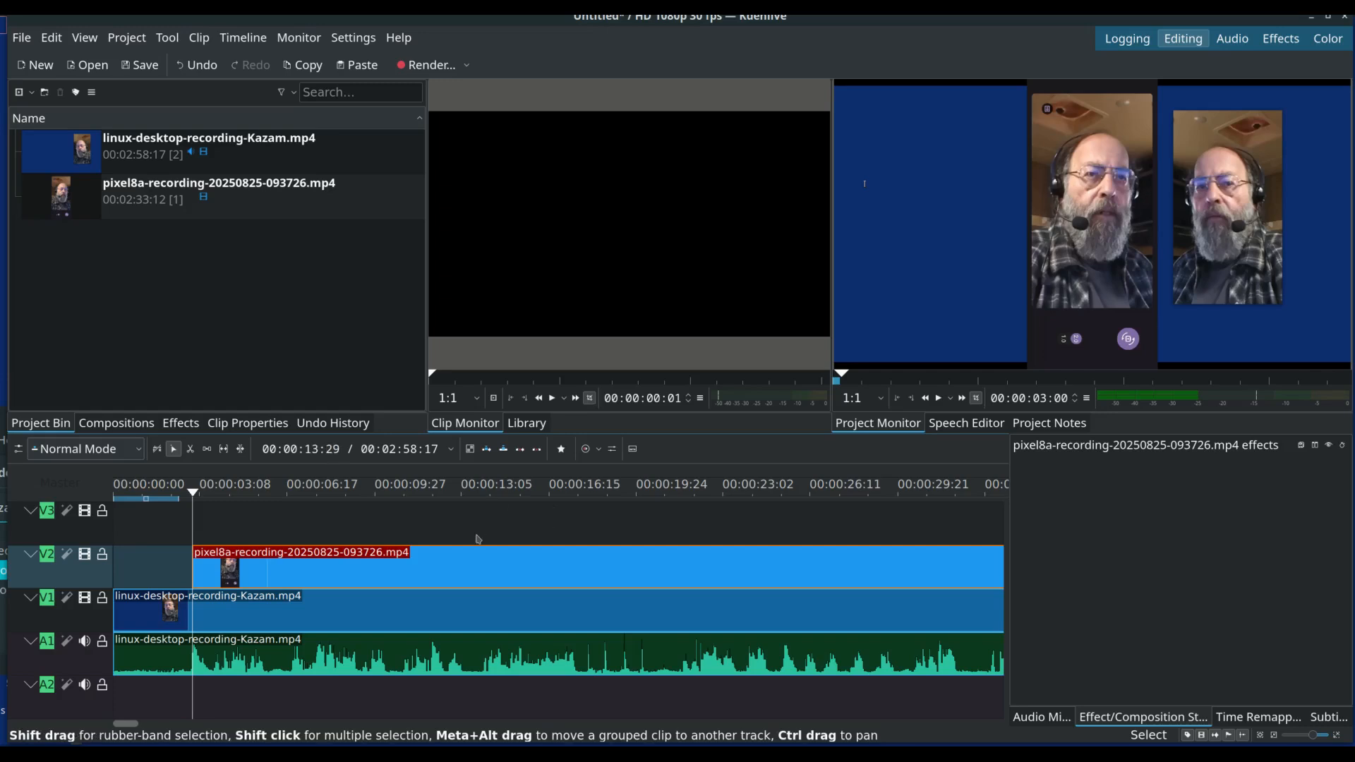
{"action": "left_click_drag", "start_coordinate": [458, 575], "coordinate": [418, 562]}
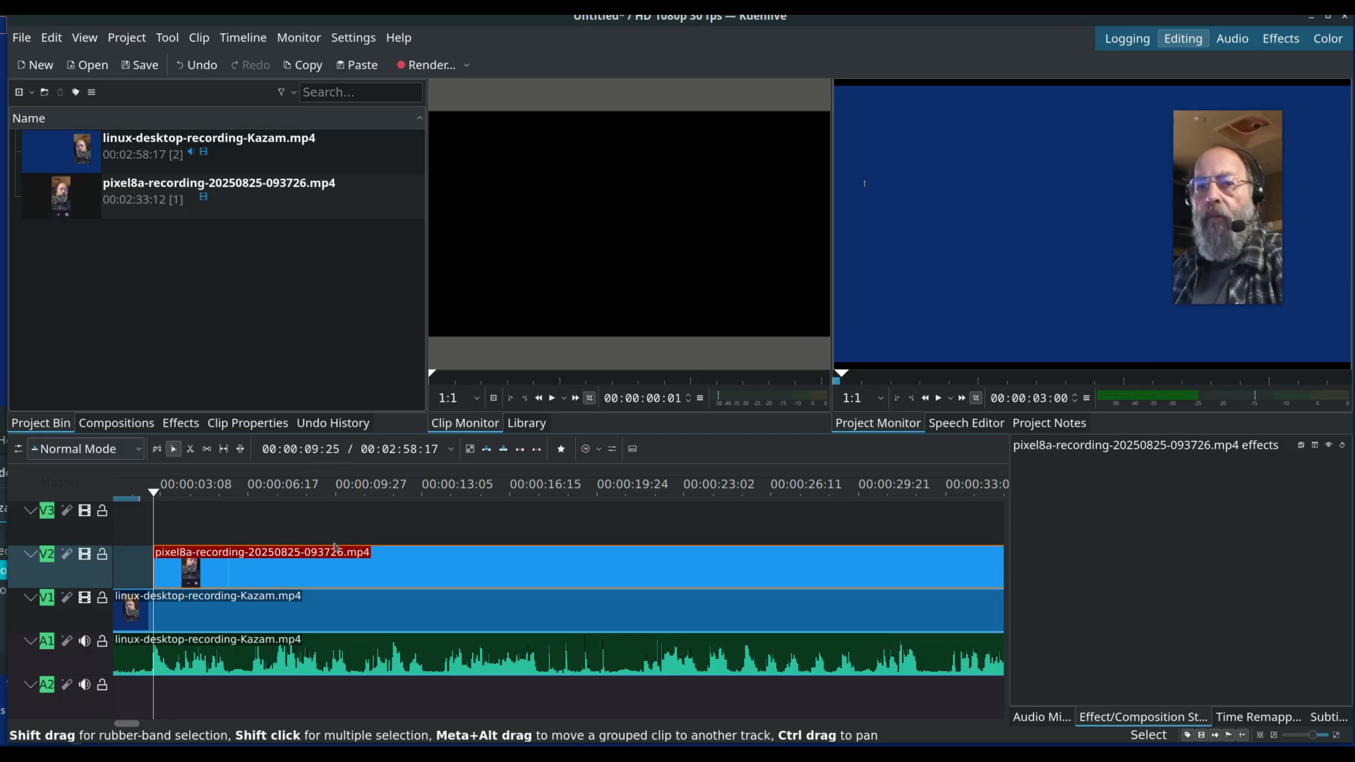
{"action": "scroll", "coordinate": [335, 547], "scroll_direction": "up", "scroll_amount": 1}
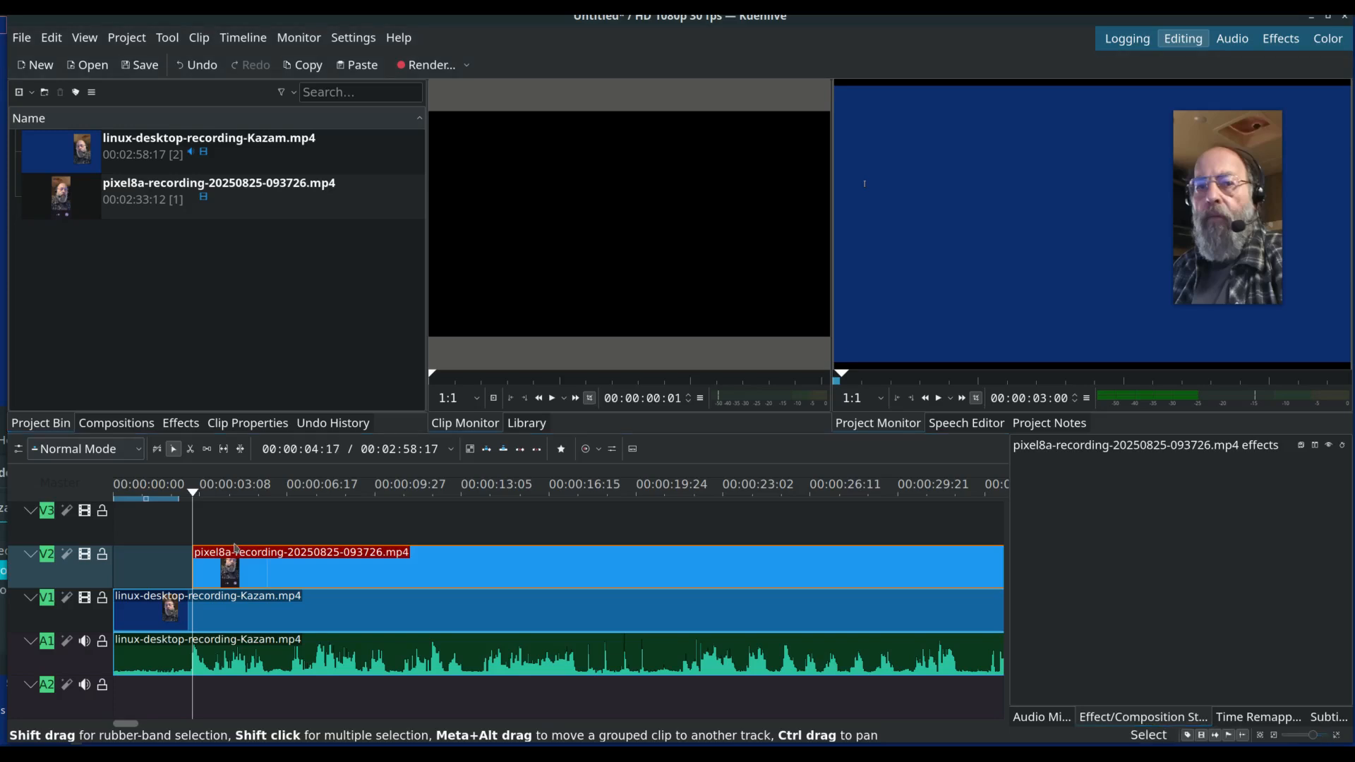
Play the project from the start, replay it from 00:00:15:15, and pause at 00:00:21:19 to compare the two recordings' gestures.
{"action": "key", "text": "Home"}
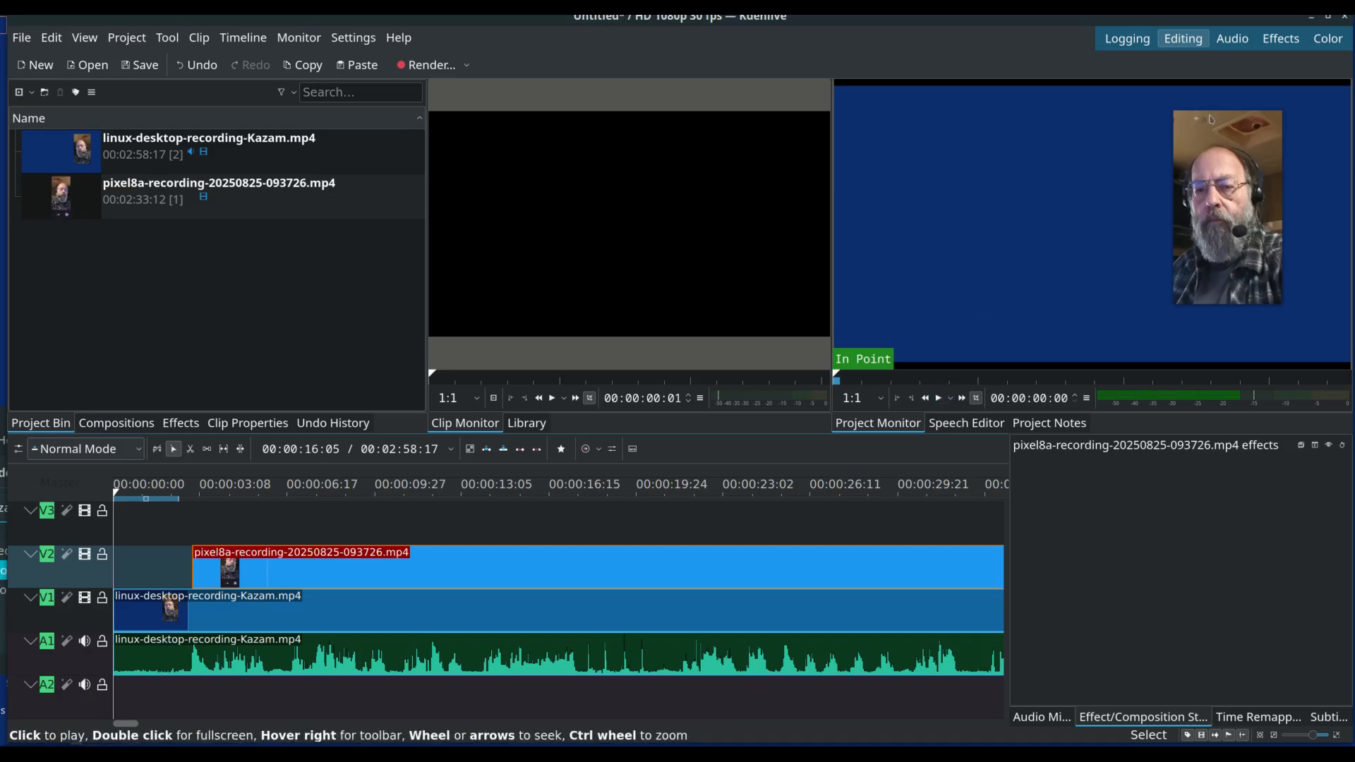
{"action": "left_click", "coordinate": [940, 398]}
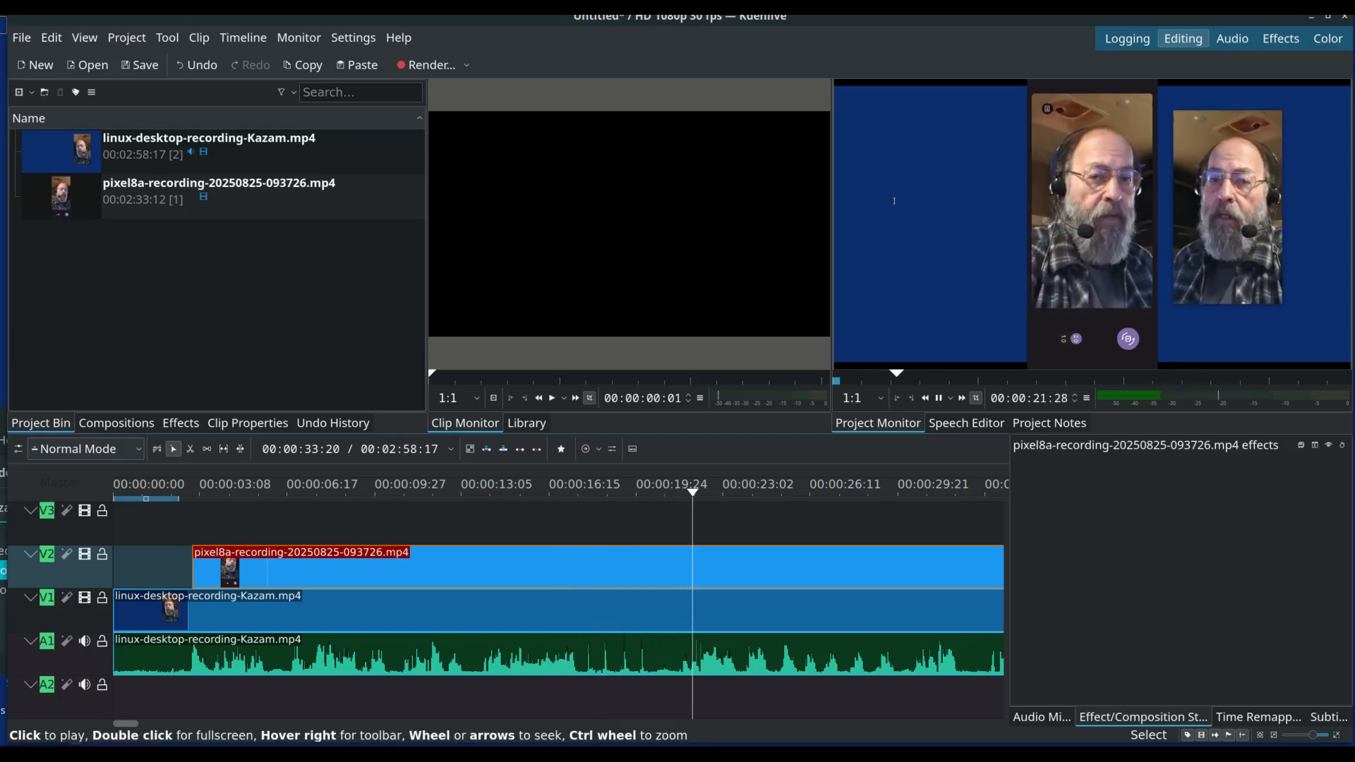
{"action": "left_click", "coordinate": [939, 398]}
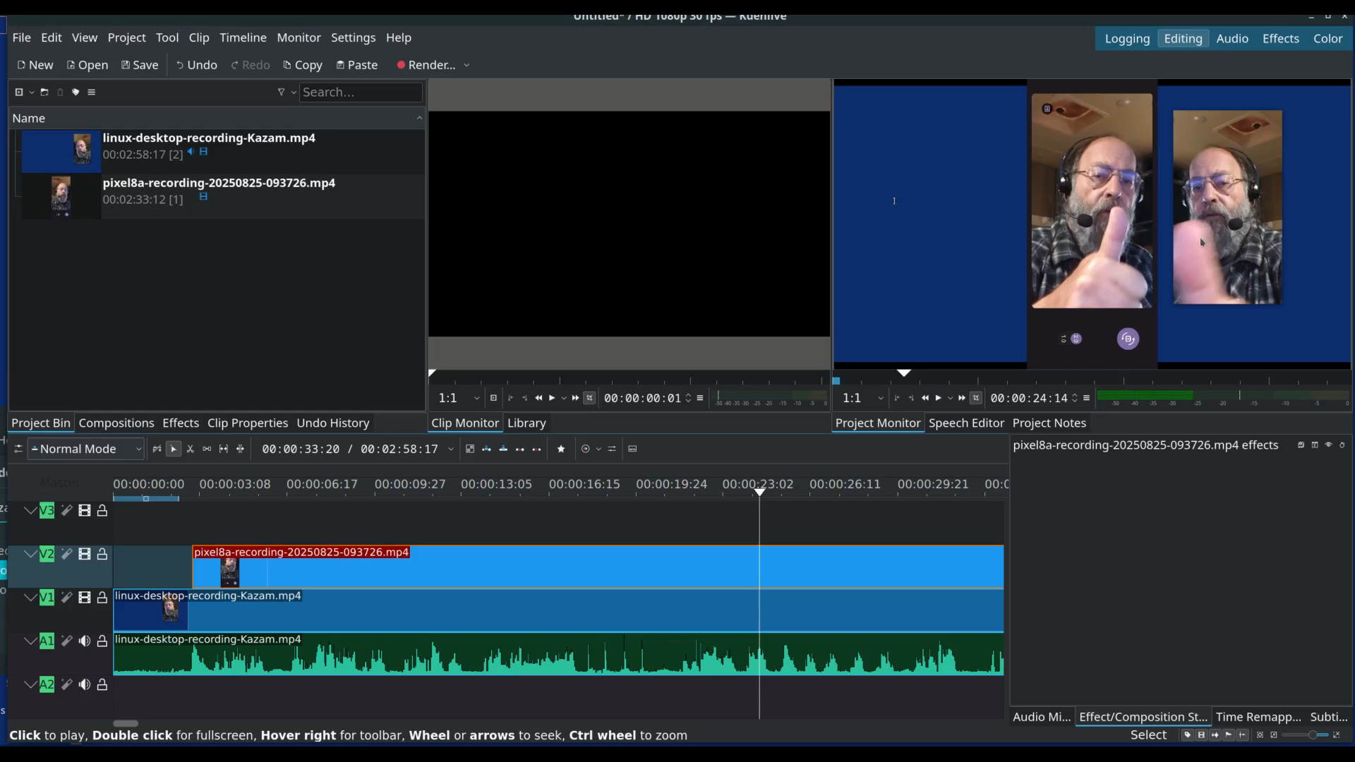
{"action": "left_click", "coordinate": [525, 493]}
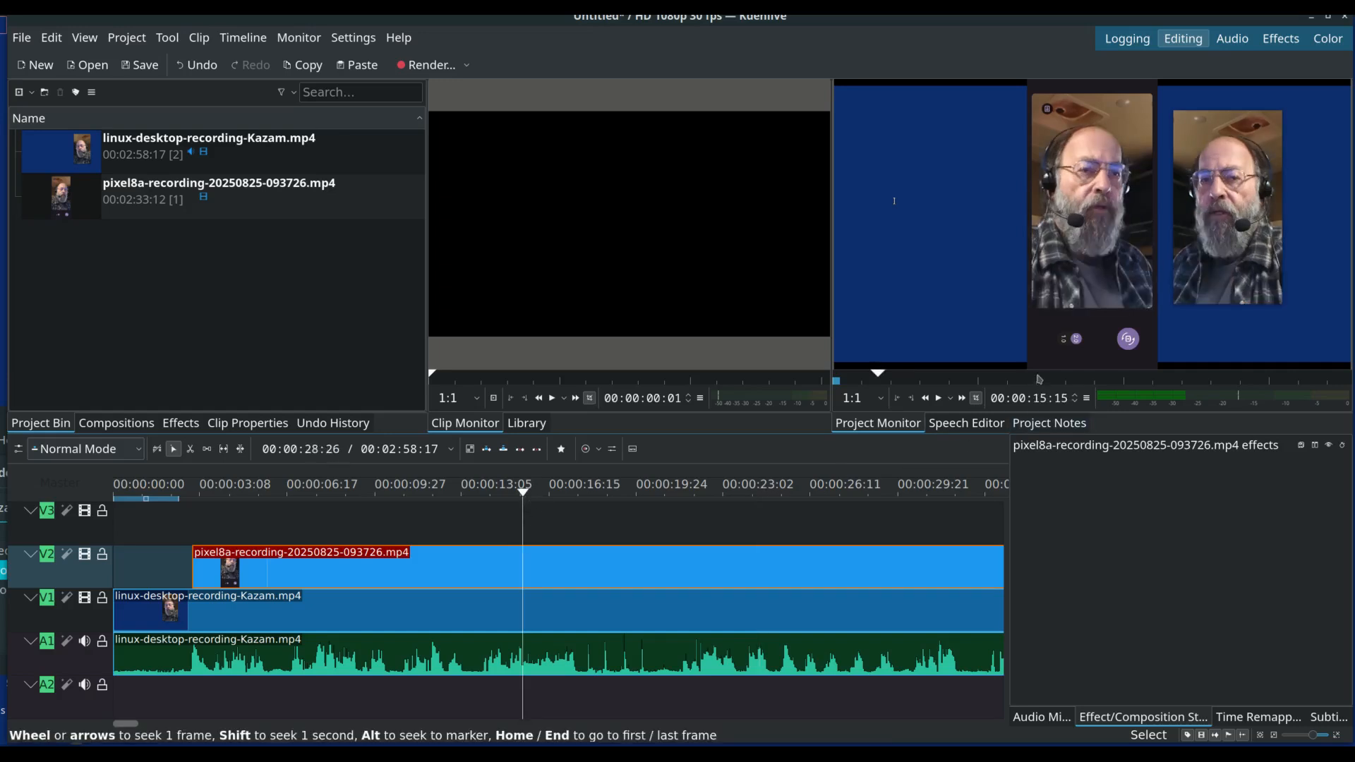
{"action": "left_click", "coordinate": [938, 399]}
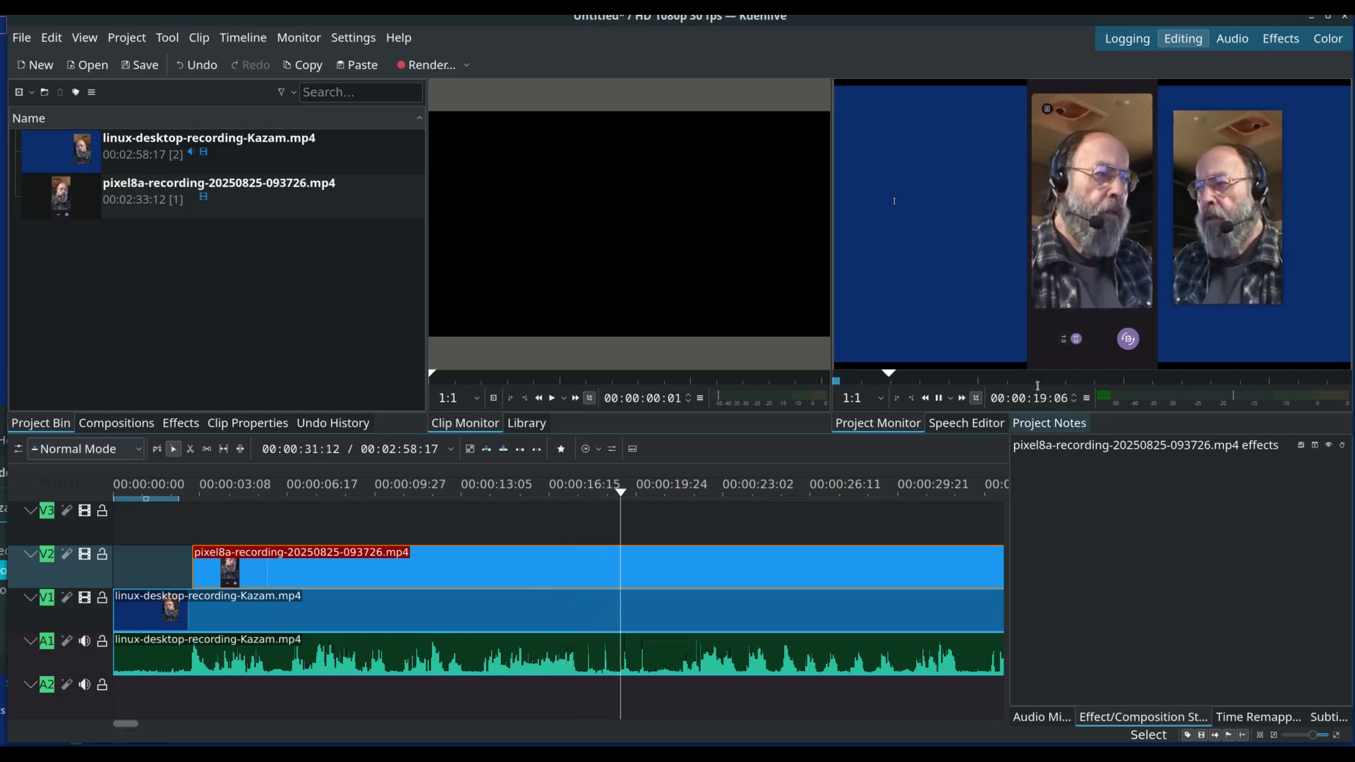
{"action": "left_click", "coordinate": [938, 398]}
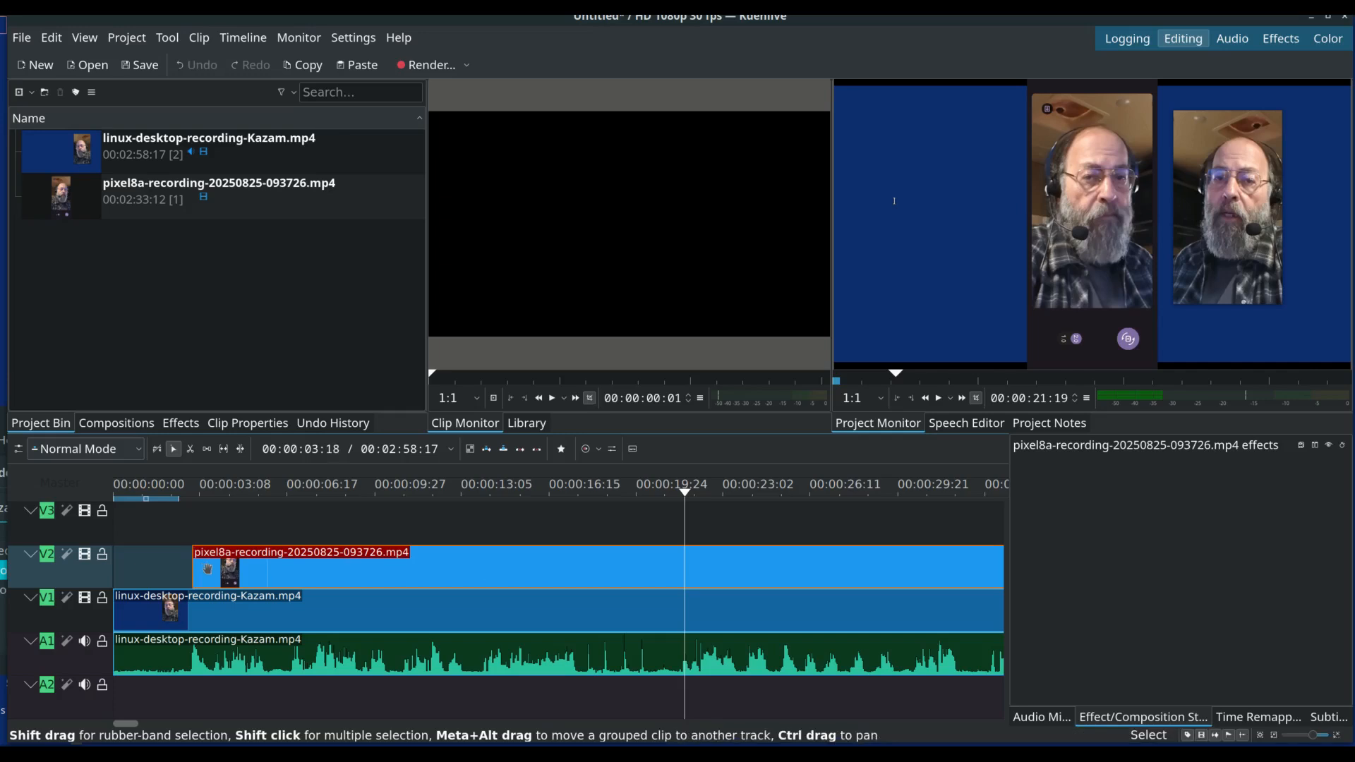
Shift the pixel8a-recording clip on V2 to start at 00:00:03:13 and replay from about 00:00:14:23 to check the synchronisation.
{"action": "left_click_drag", "start_coordinate": [204, 569], "coordinate": [216, 569]}
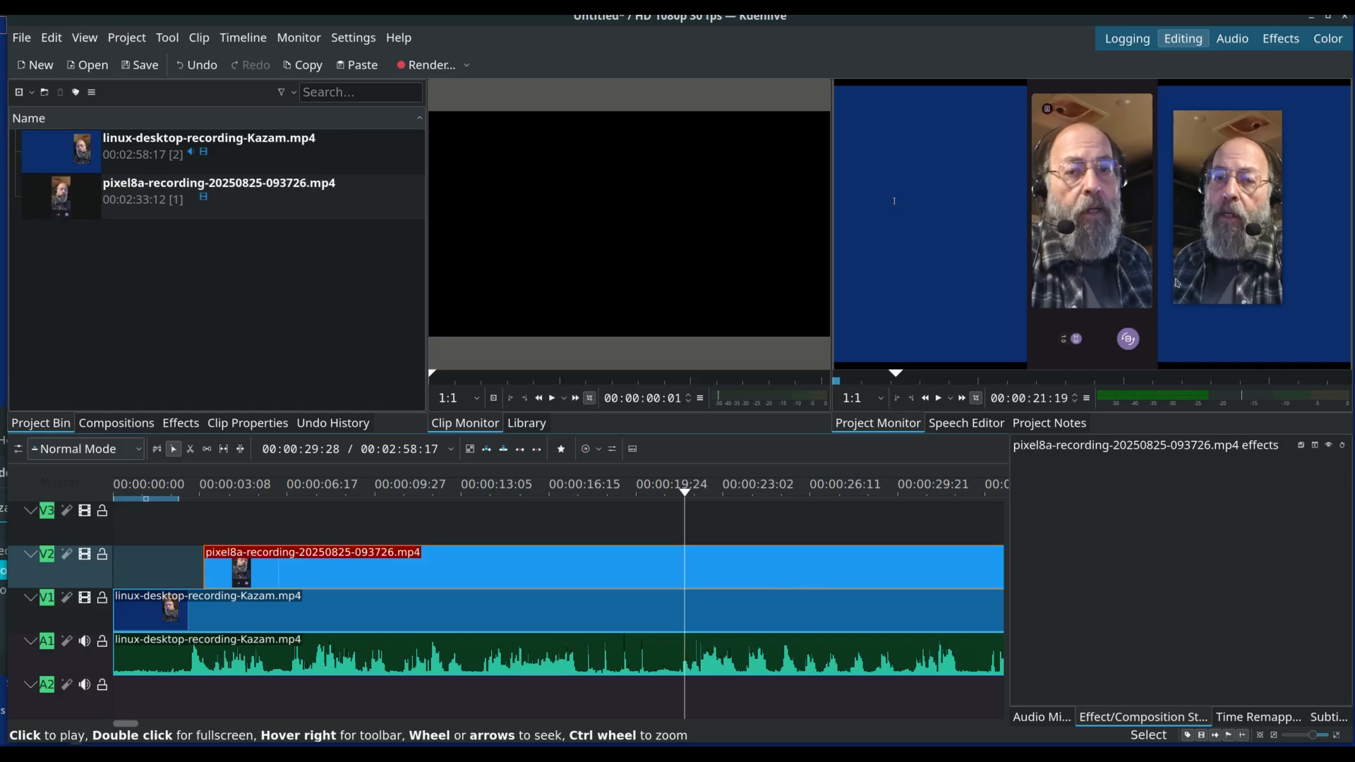
{"action": "left_click_drag", "start_coordinate": [685, 491], "coordinate": [504, 496]}
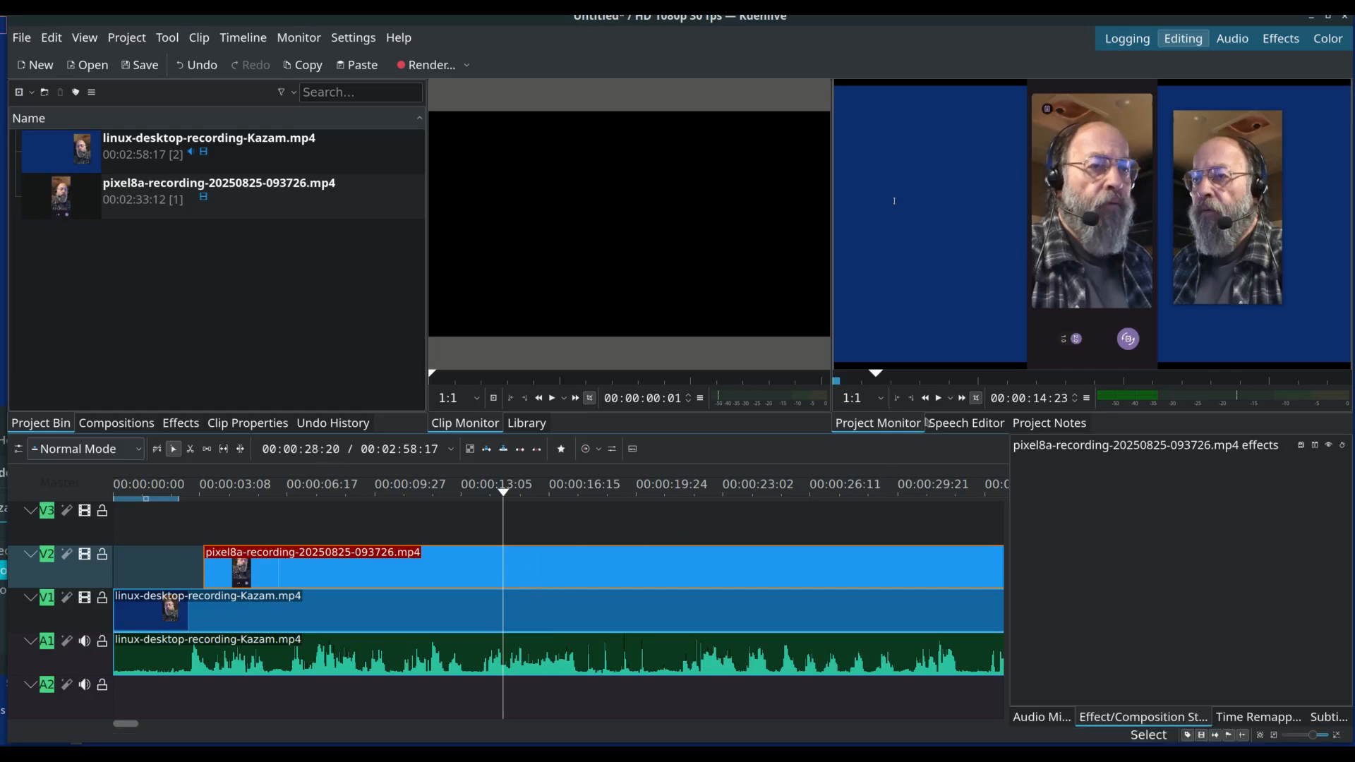
{"action": "left_click", "coordinate": [939, 399]}
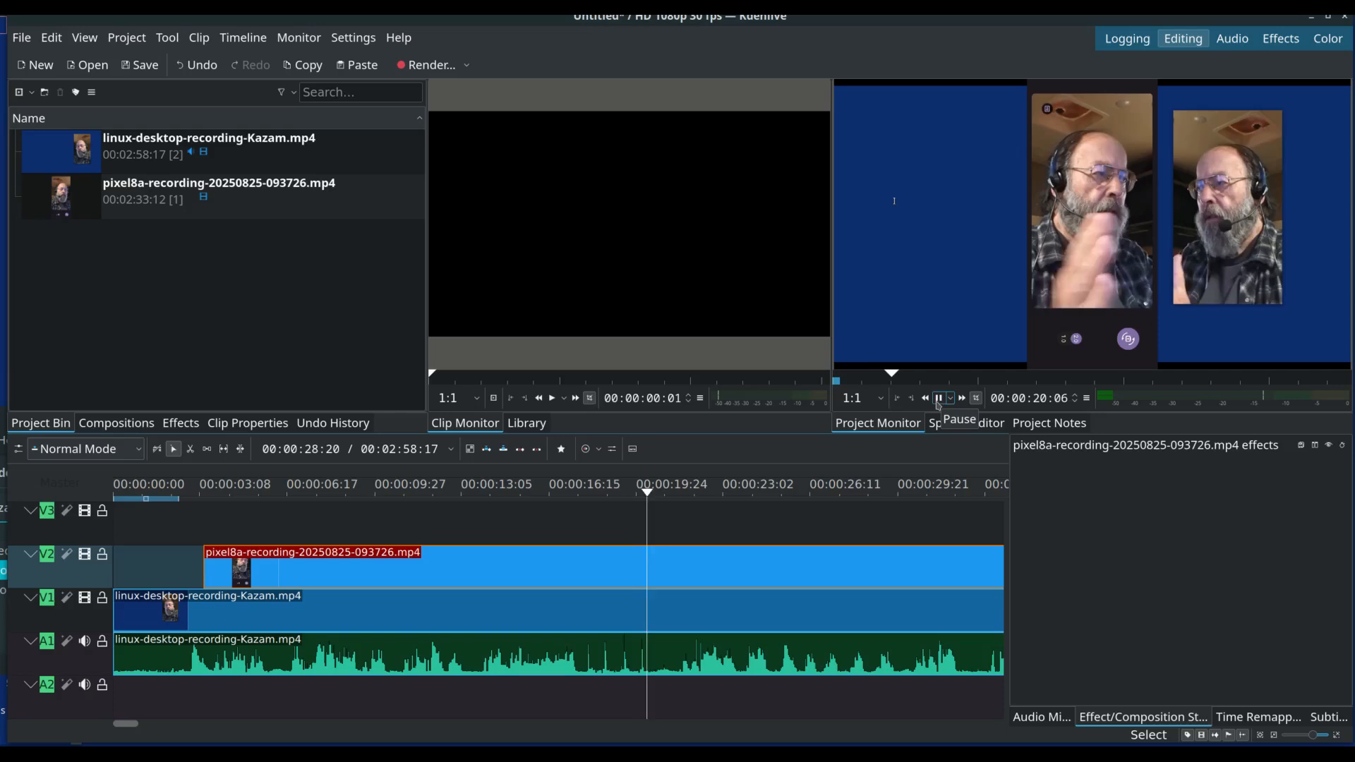
{"action": "left_click", "coordinate": [939, 398]}
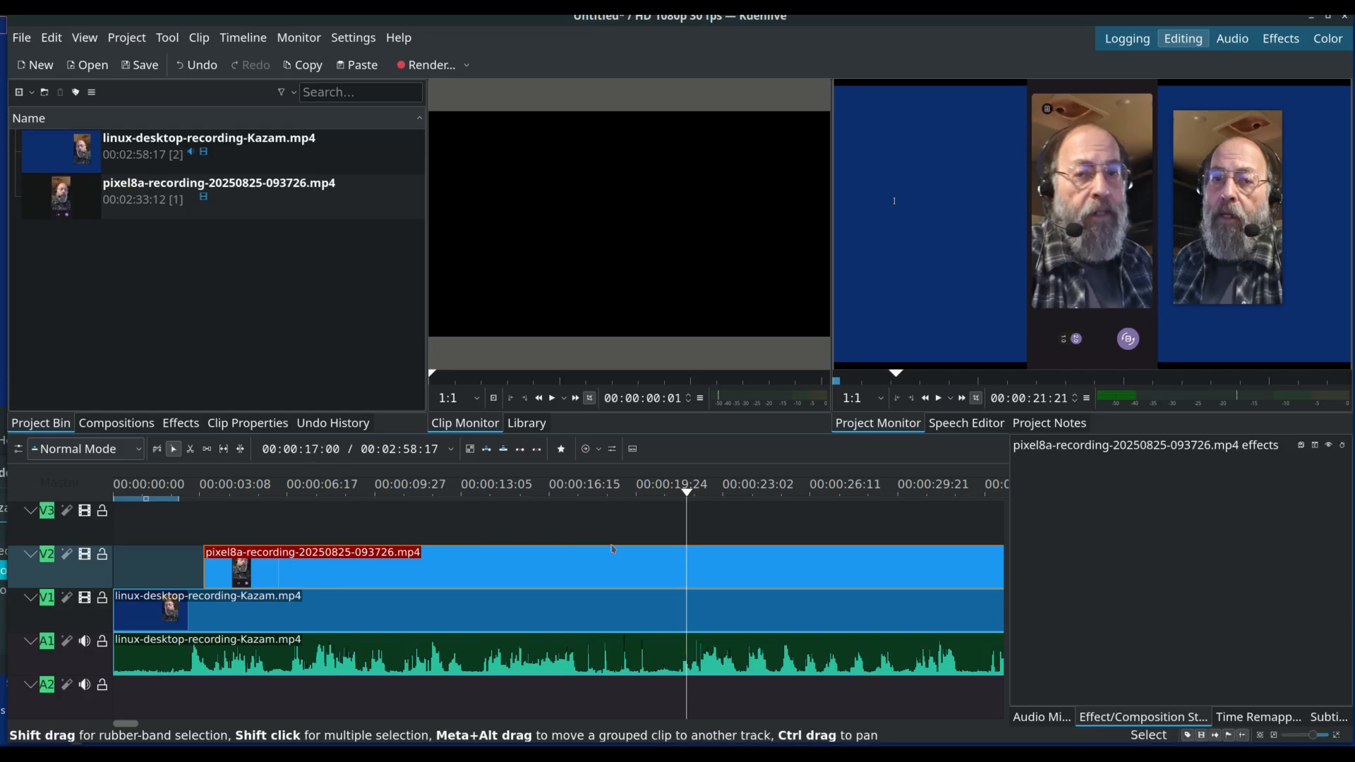
{"action": "left_click_drag", "start_coordinate": [686, 494], "coordinate": [509, 503]}
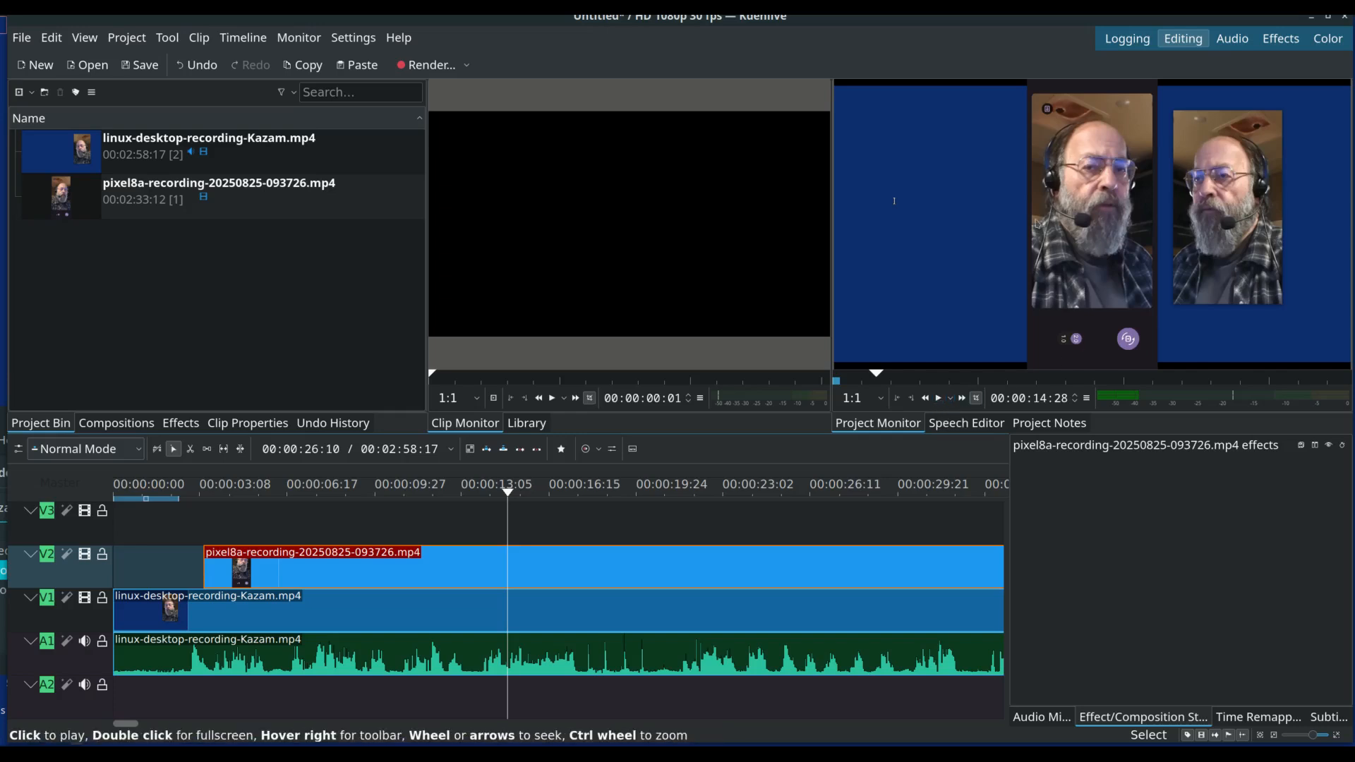
{"action": "left_click", "coordinate": [939, 400]}
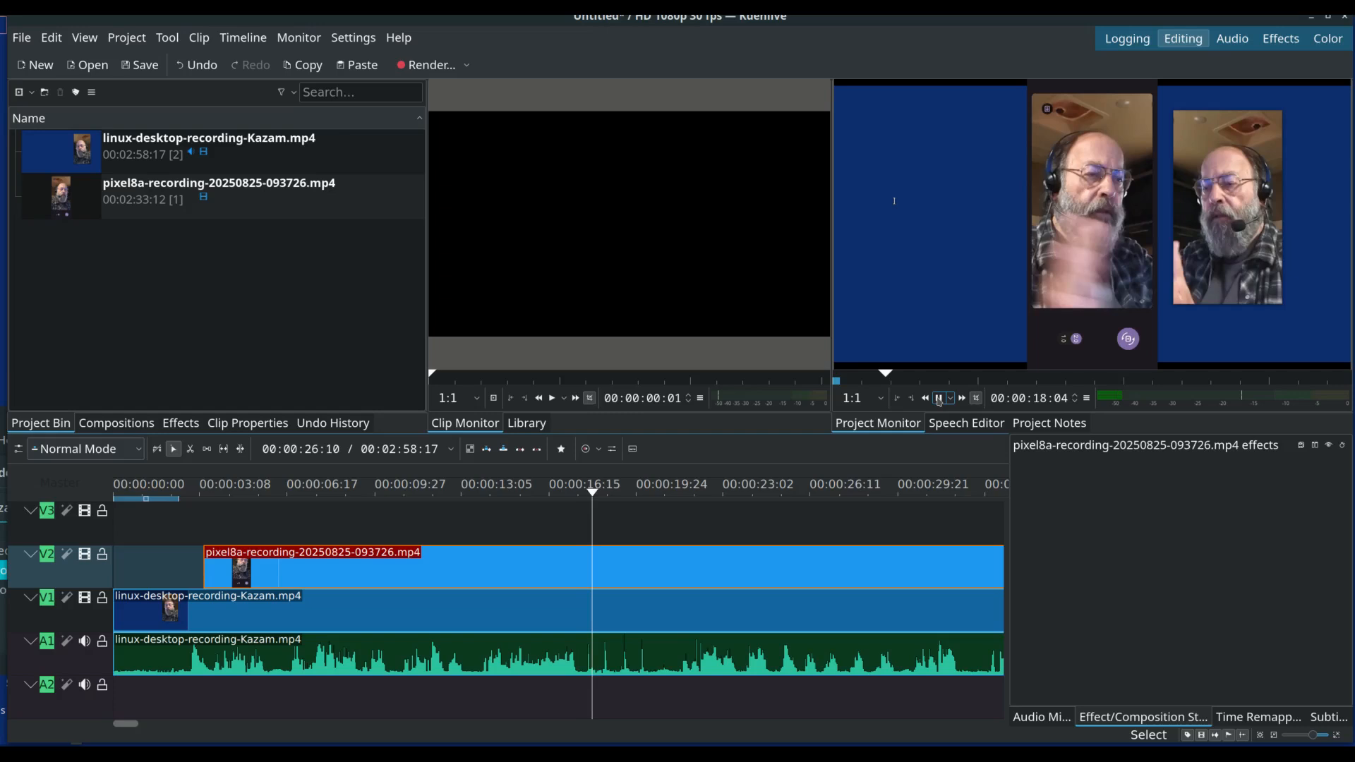
{"action": "left_click", "coordinate": [939, 399]}
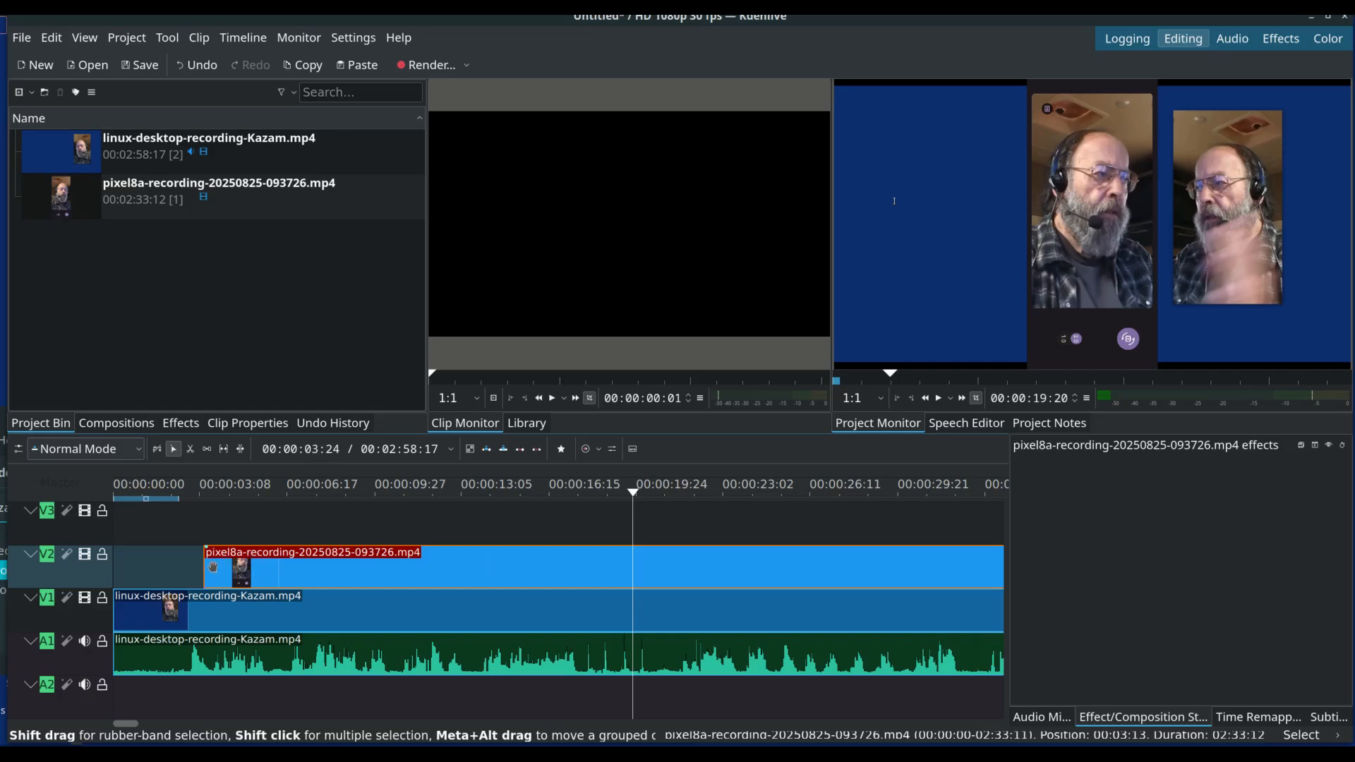
Nudge the pixel8a-recording clip on V2 to start at 00:00:03:19 and play from 00:00:14:15 to 00:00:29:24 to check the match.
{"action": "left_click_drag", "start_coordinate": [213, 567], "coordinate": [218, 569]}
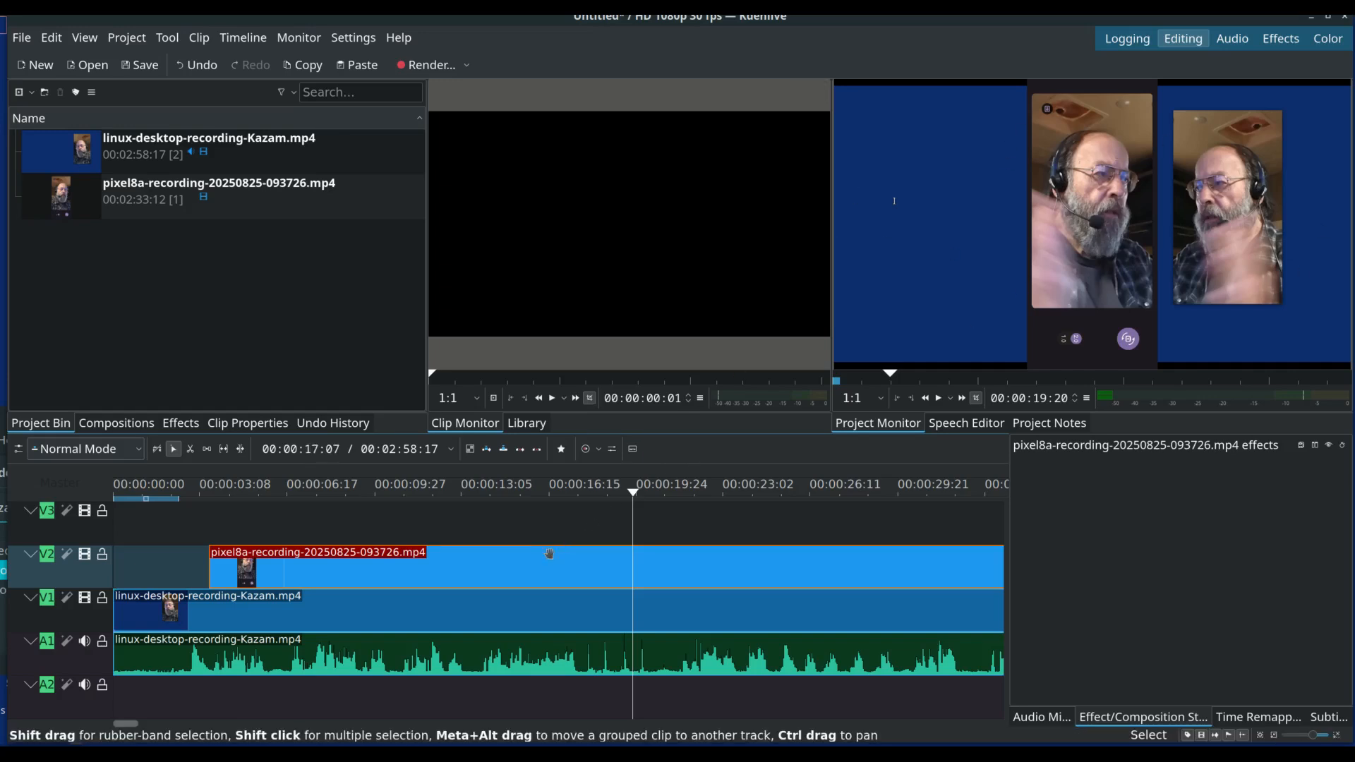
{"action": "left_click", "coordinate": [498, 505]}
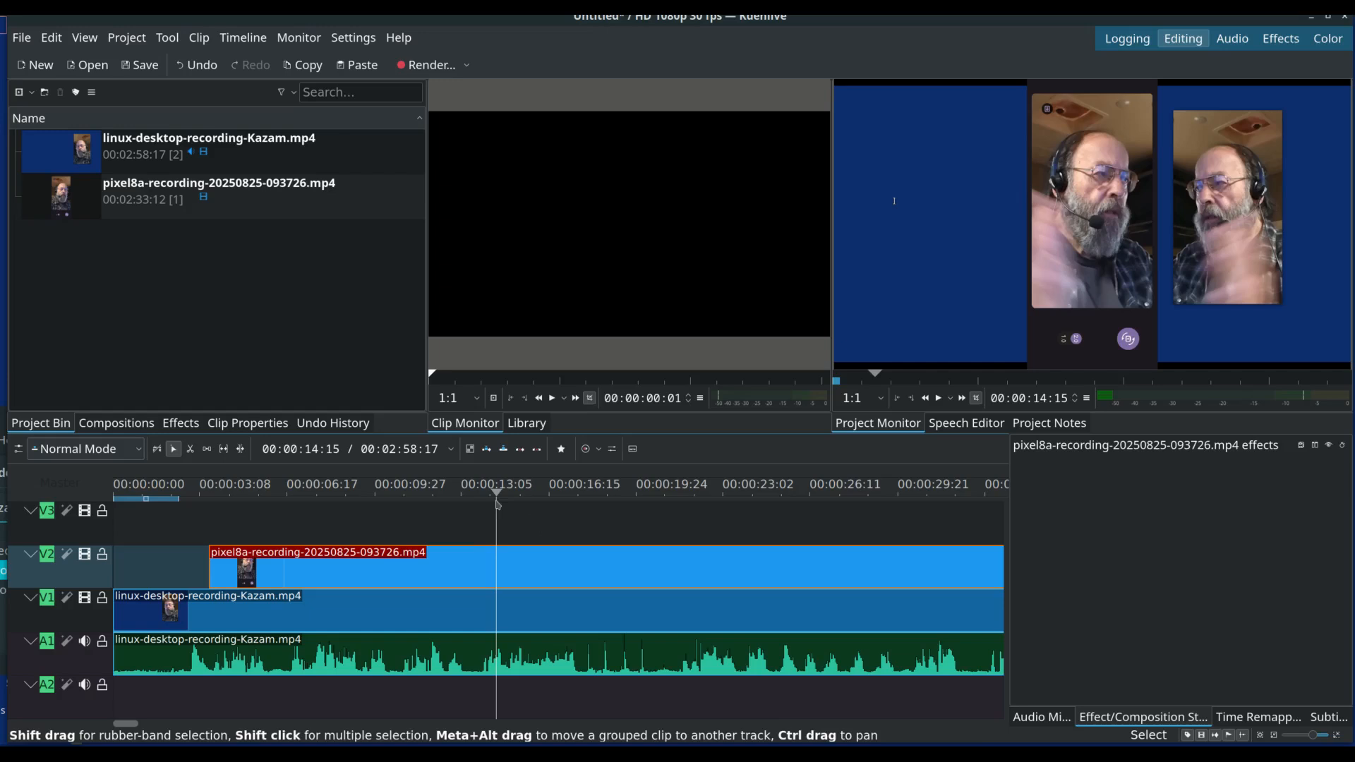
{"action": "left_click", "coordinate": [939, 399]}
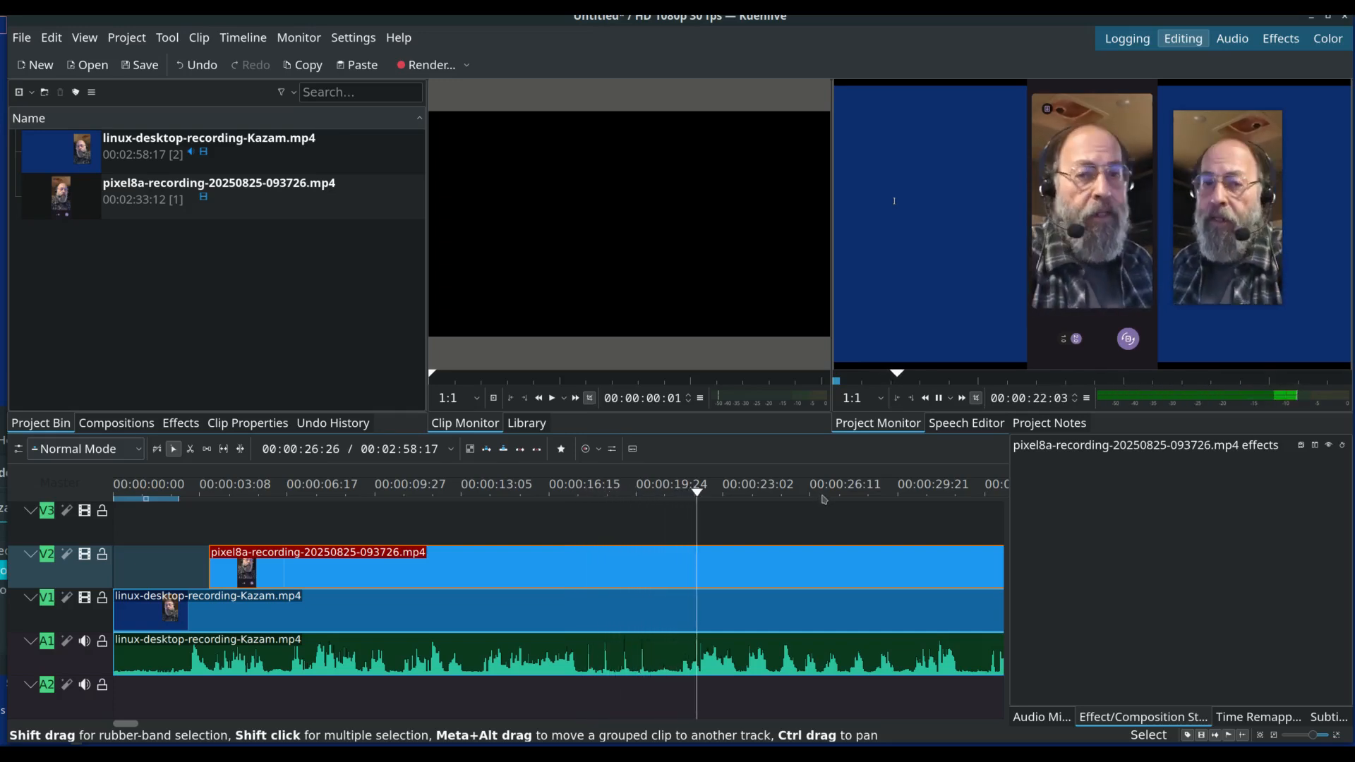
{"action": "left_click", "coordinate": [941, 398]}
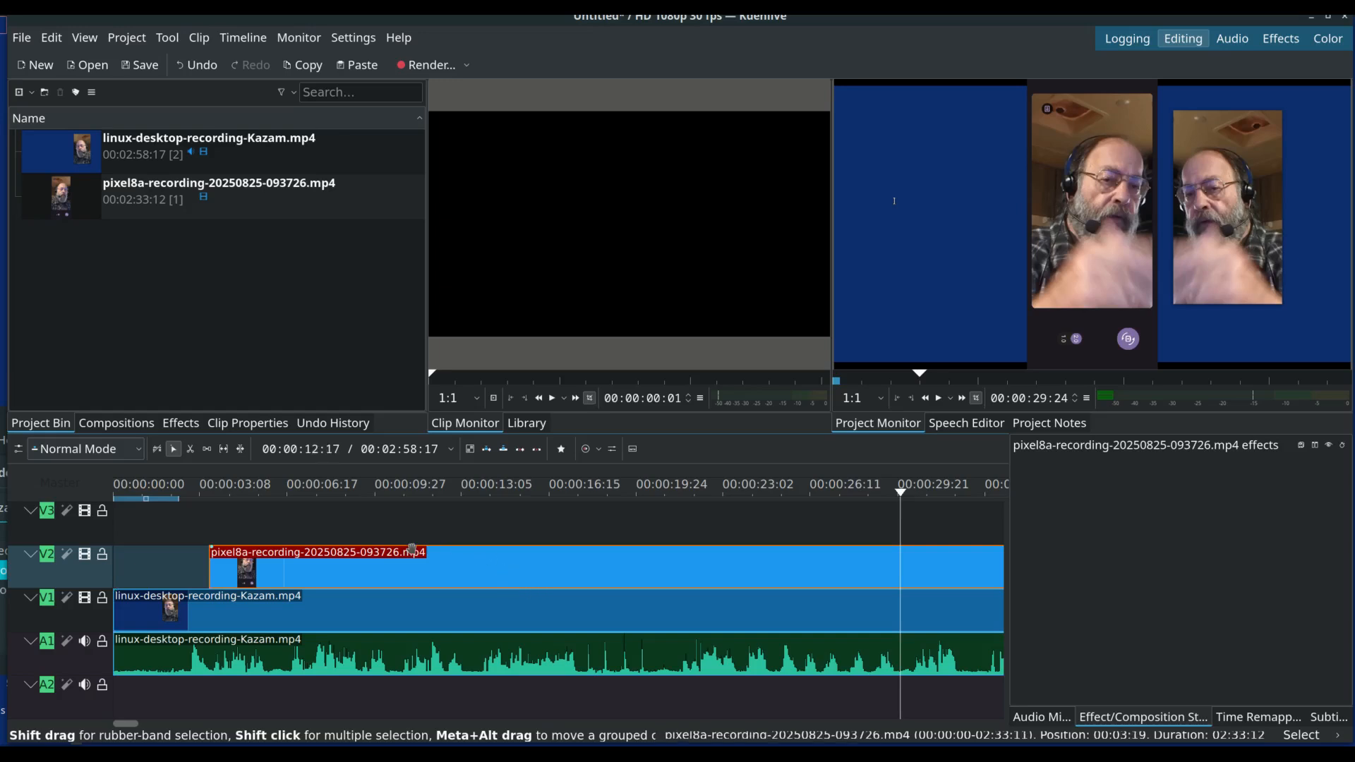
Group the Kazam video and audio clips on V1 and A1 with the pixel8a-recording clip on V2.
{"action": "left_click", "coordinate": [398, 626]}
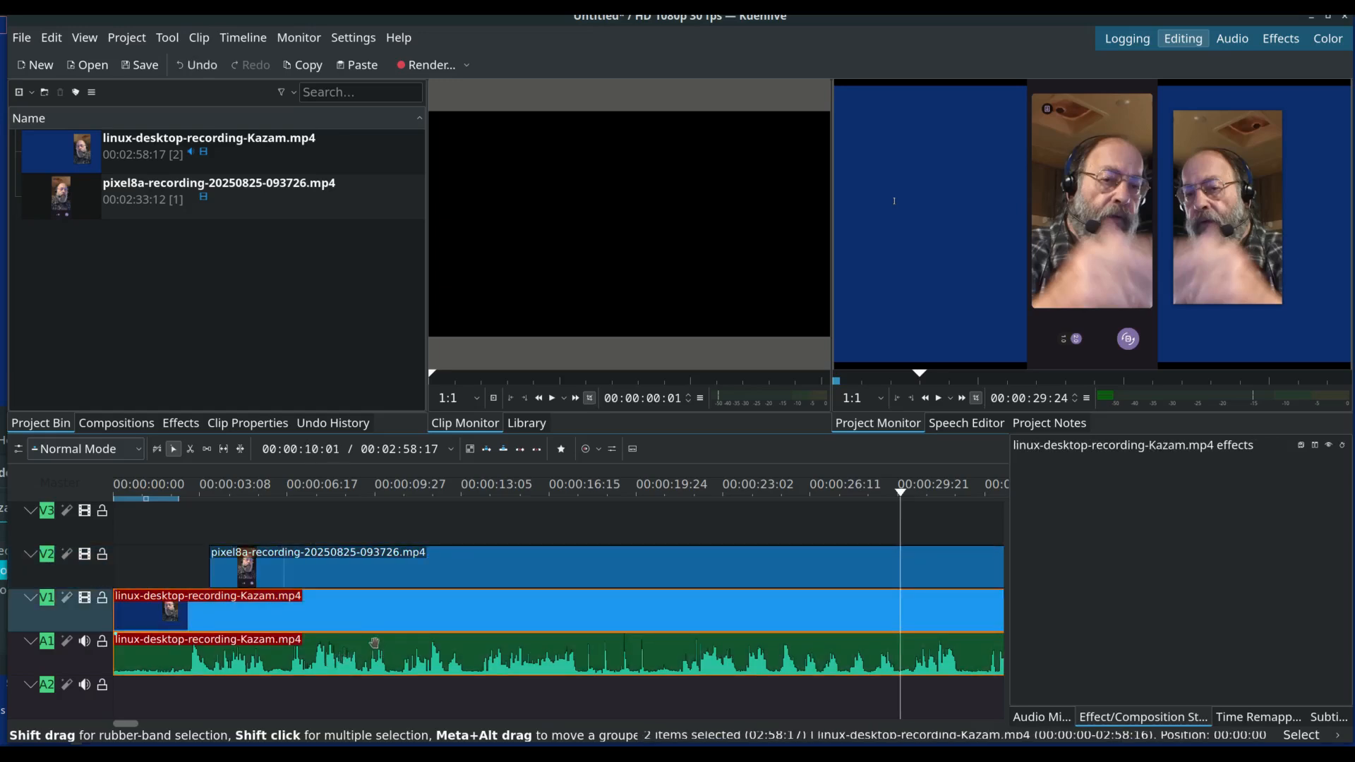
{"action": "left_click", "coordinate": [463, 563], "text": "shift"}
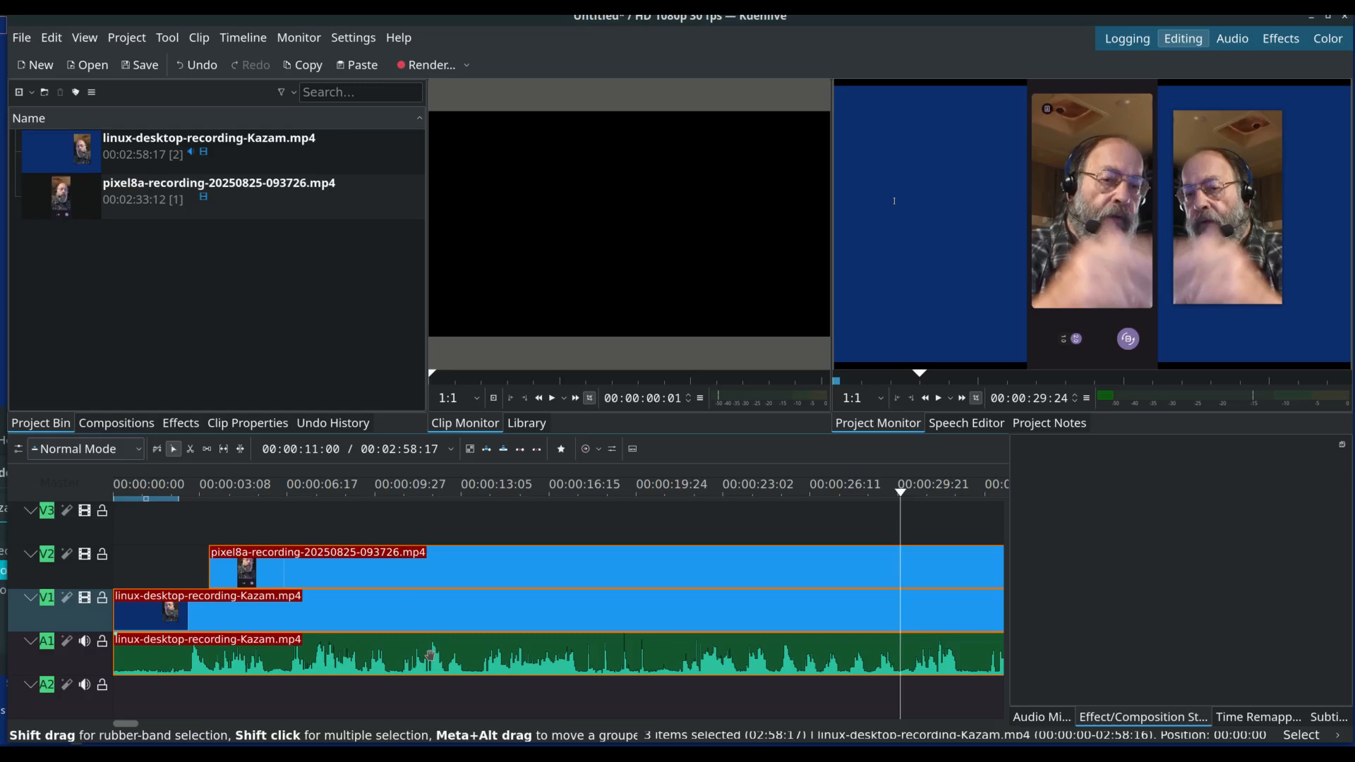
{"action": "right_click", "coordinate": [467, 574]}
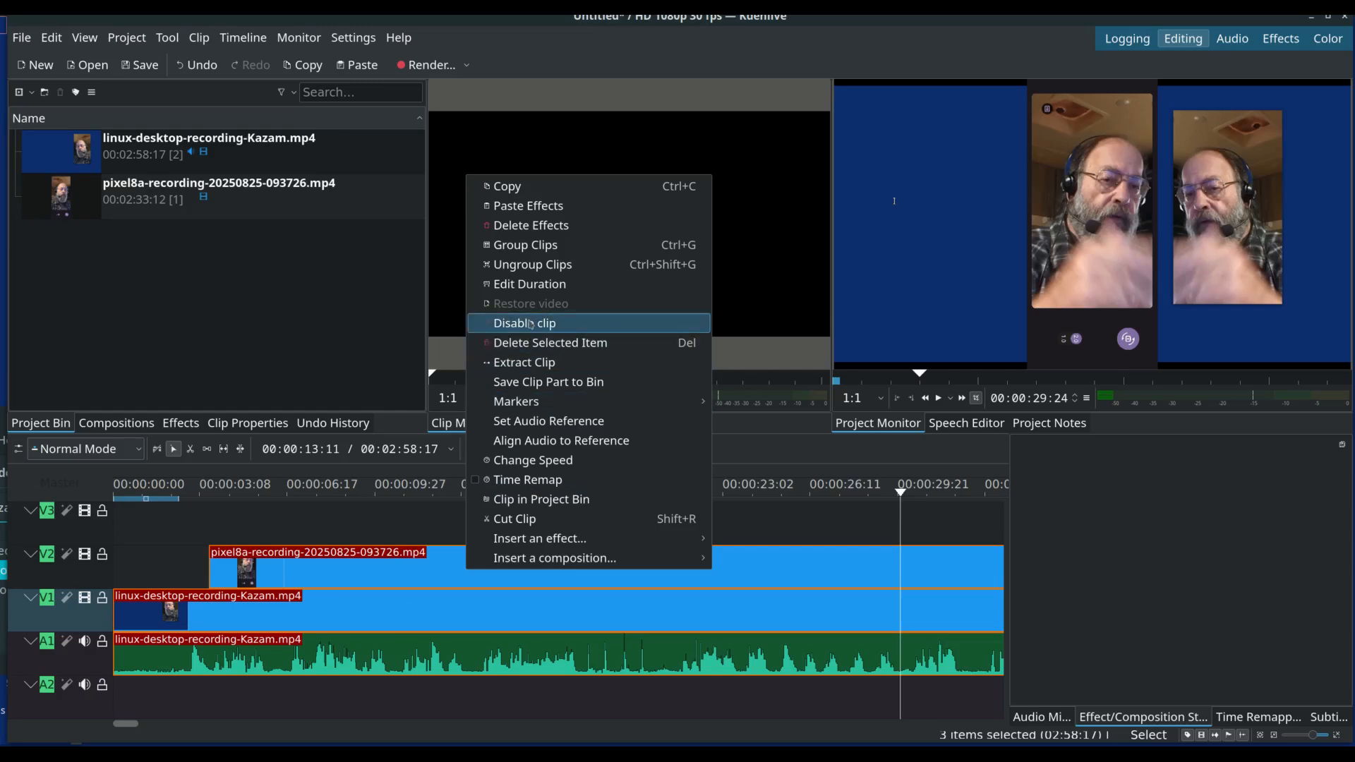
{"action": "left_click", "coordinate": [541, 244]}
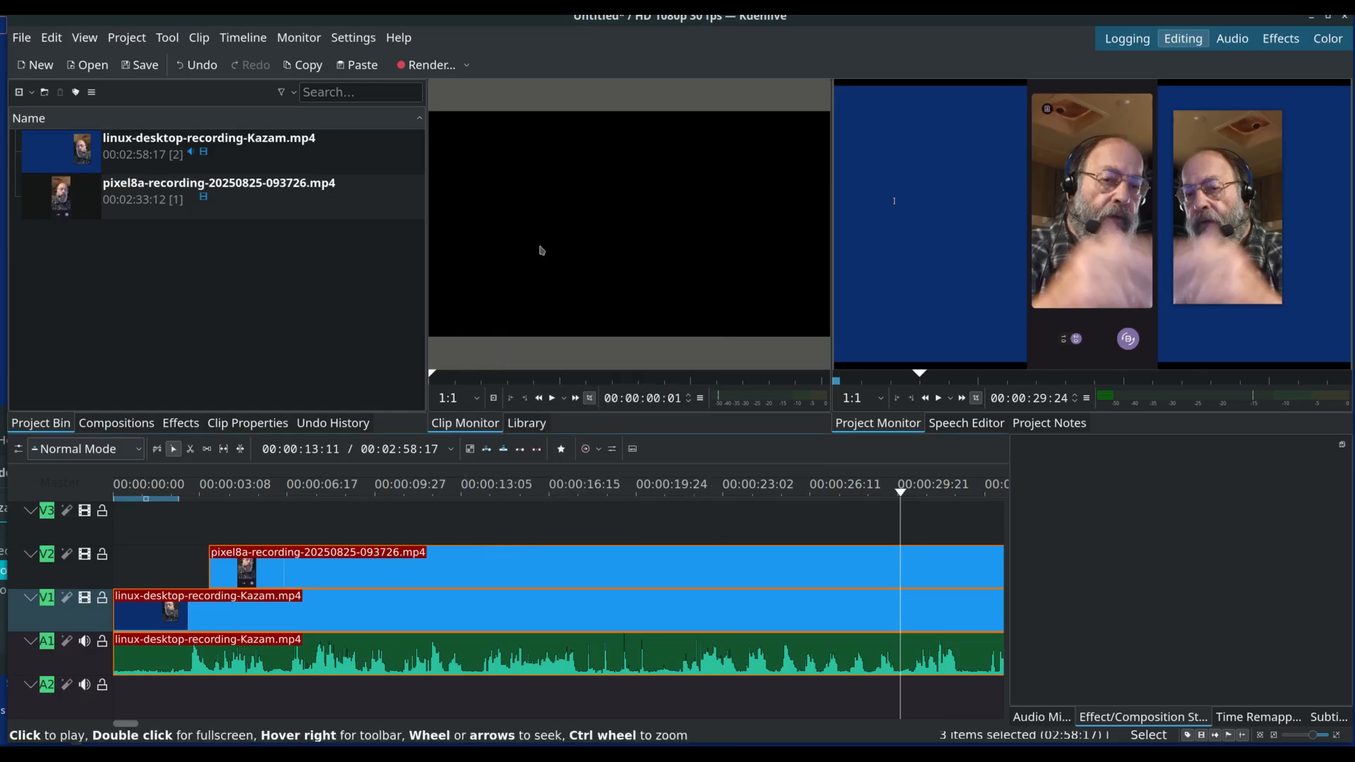
{"action": "left_click_drag", "start_coordinate": [446, 571], "coordinate": [281, 598]}
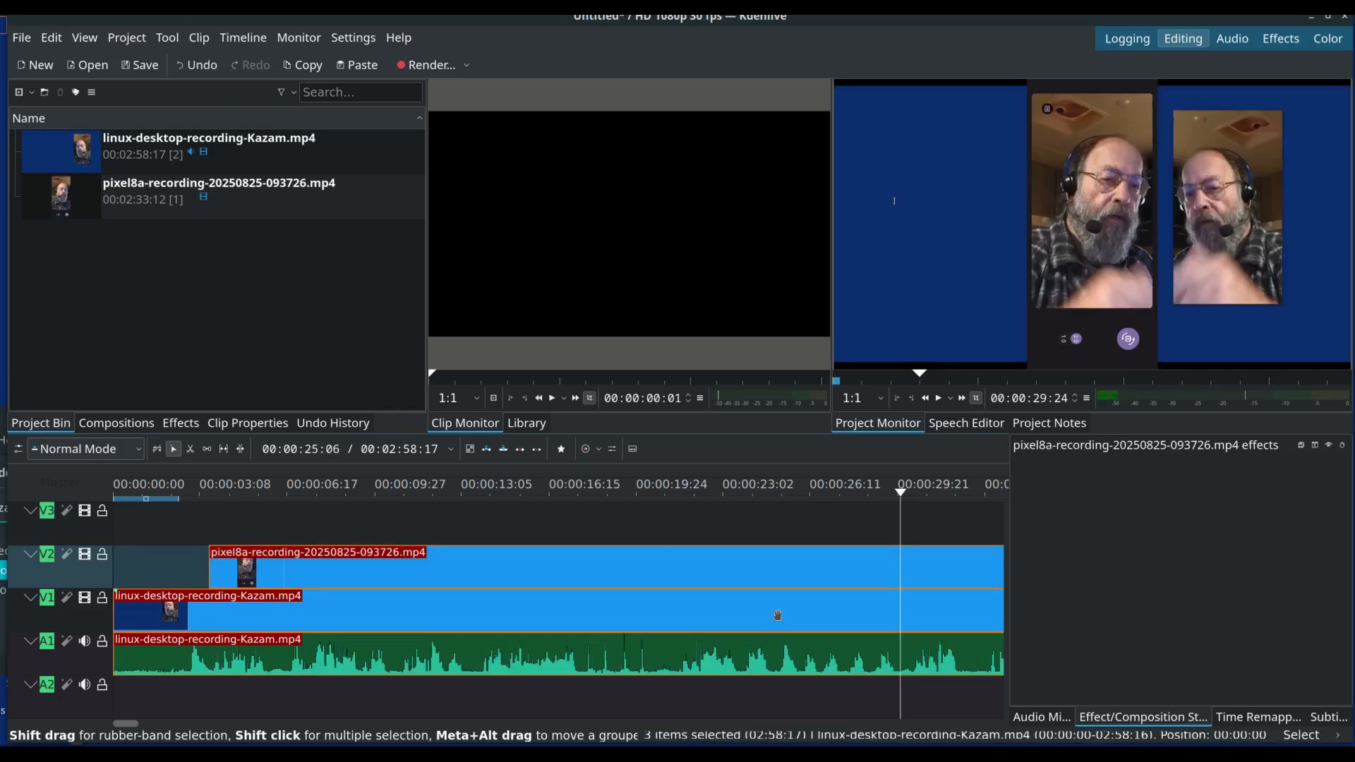
Play the grouped clips from about 00:02:09 to the end of the project to check that they stay synchronised.
{"action": "scroll", "coordinate": [777, 615], "scroll_direction": "right", "scroll_amount": 10}
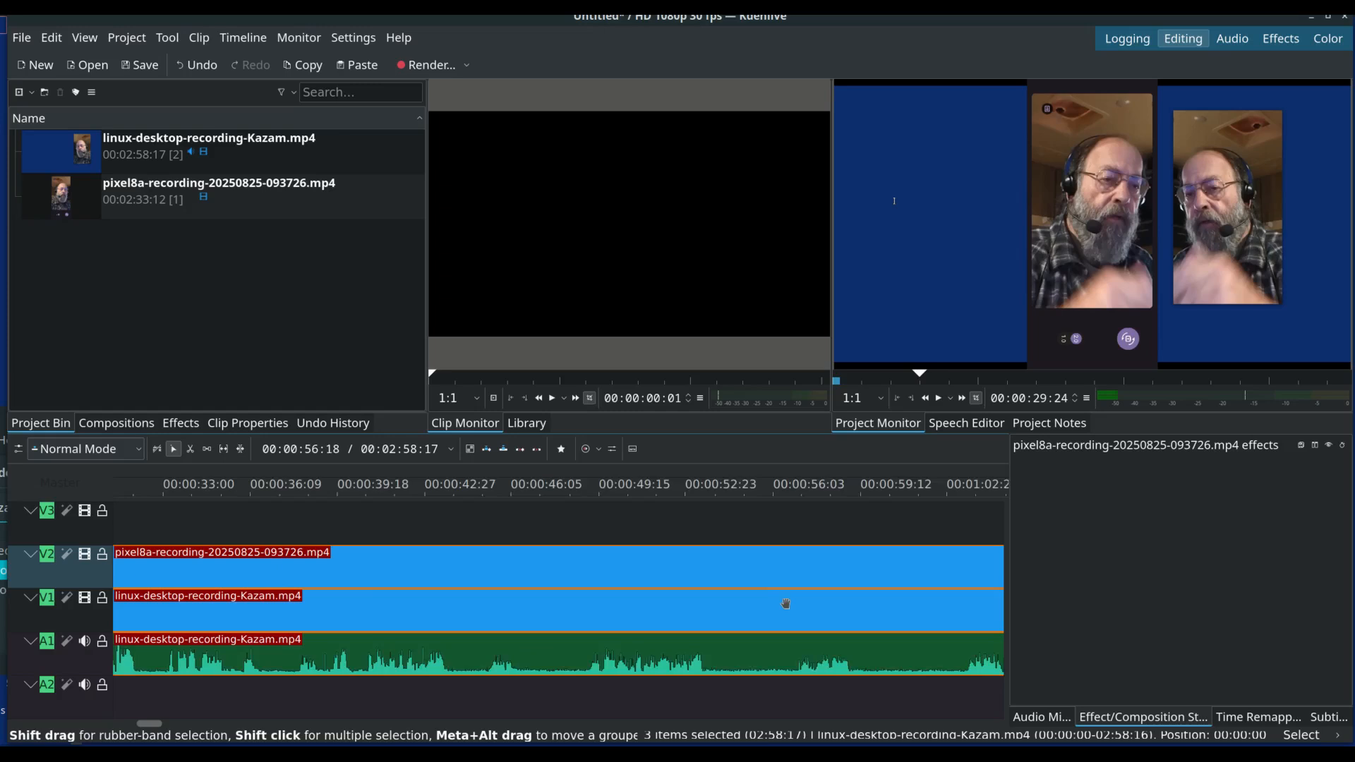
{"action": "scroll", "coordinate": [786, 603], "scroll_direction": "right", "scroll_amount": 9}
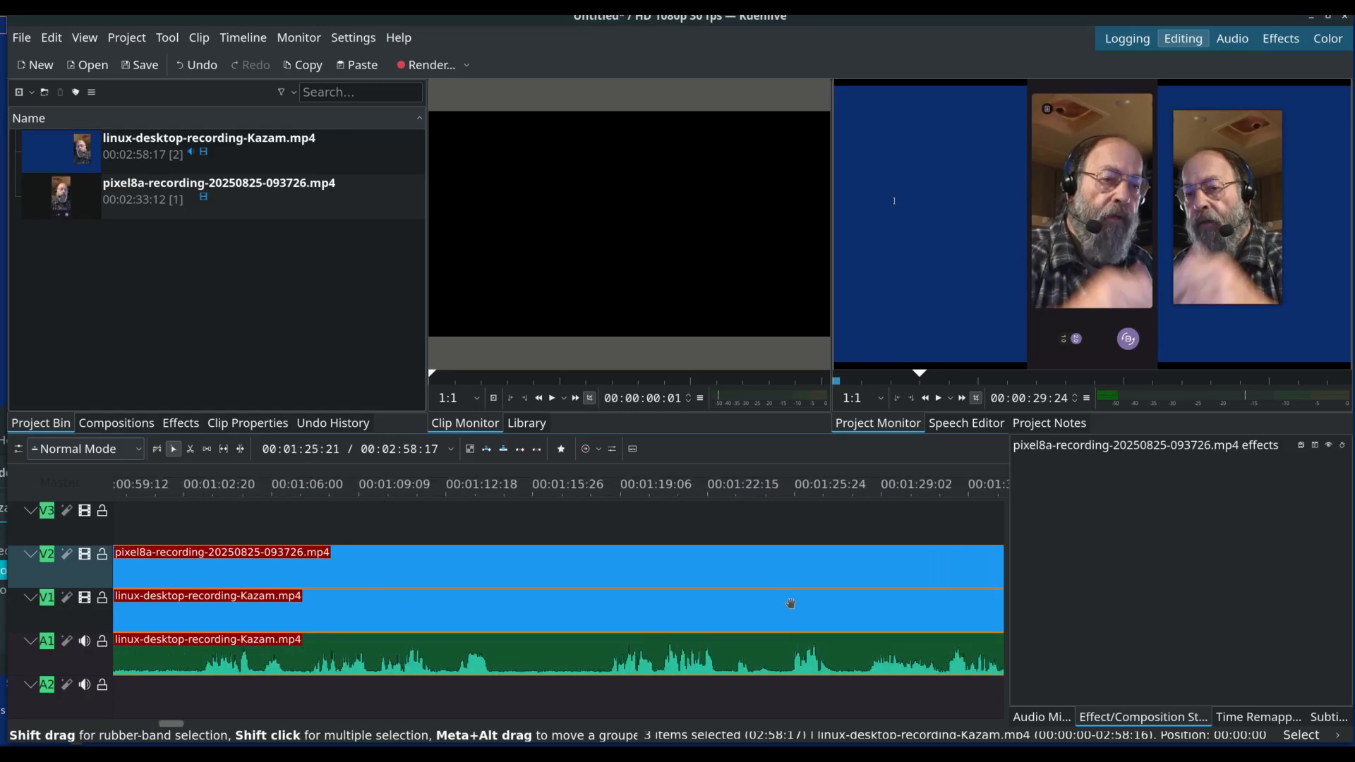
{"action": "scroll", "coordinate": [789, 604], "scroll_direction": "down", "scroll_amount": 5, "text": "ctrl"}
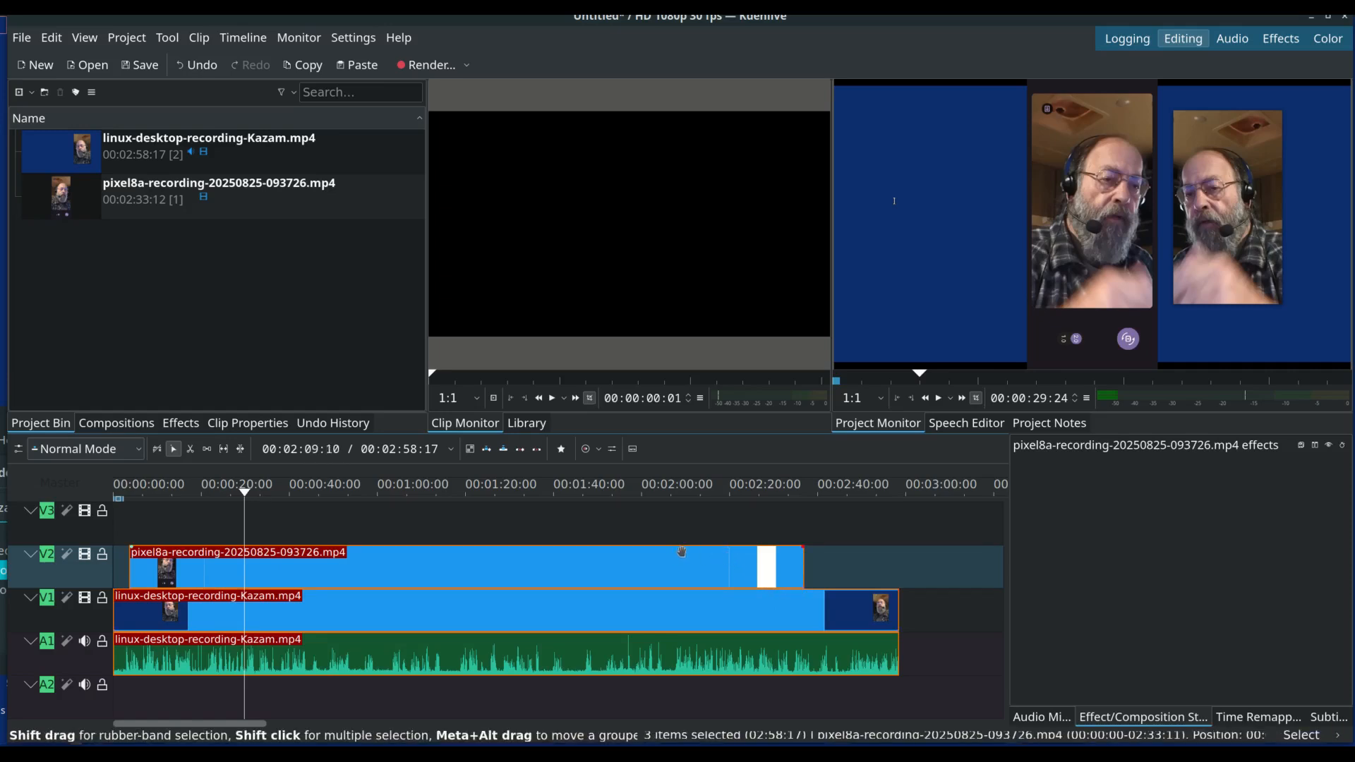
{"action": "left_click", "coordinate": [680, 498]}
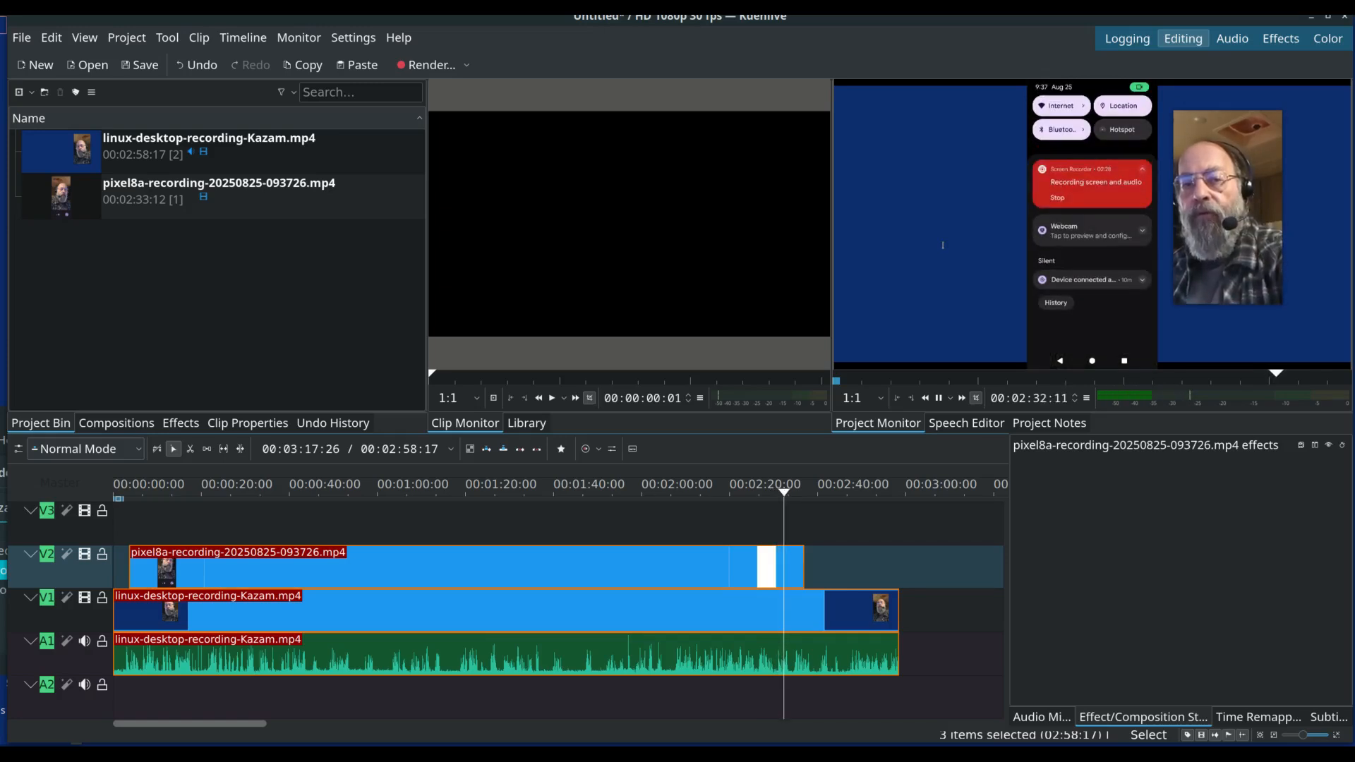
Minimise the video editor and move the webcam preview window to the empty desktop area beside the file manager.
{"action": "left_click_drag", "start_coordinate": [1354, 406], "coordinate": [691, 291]}
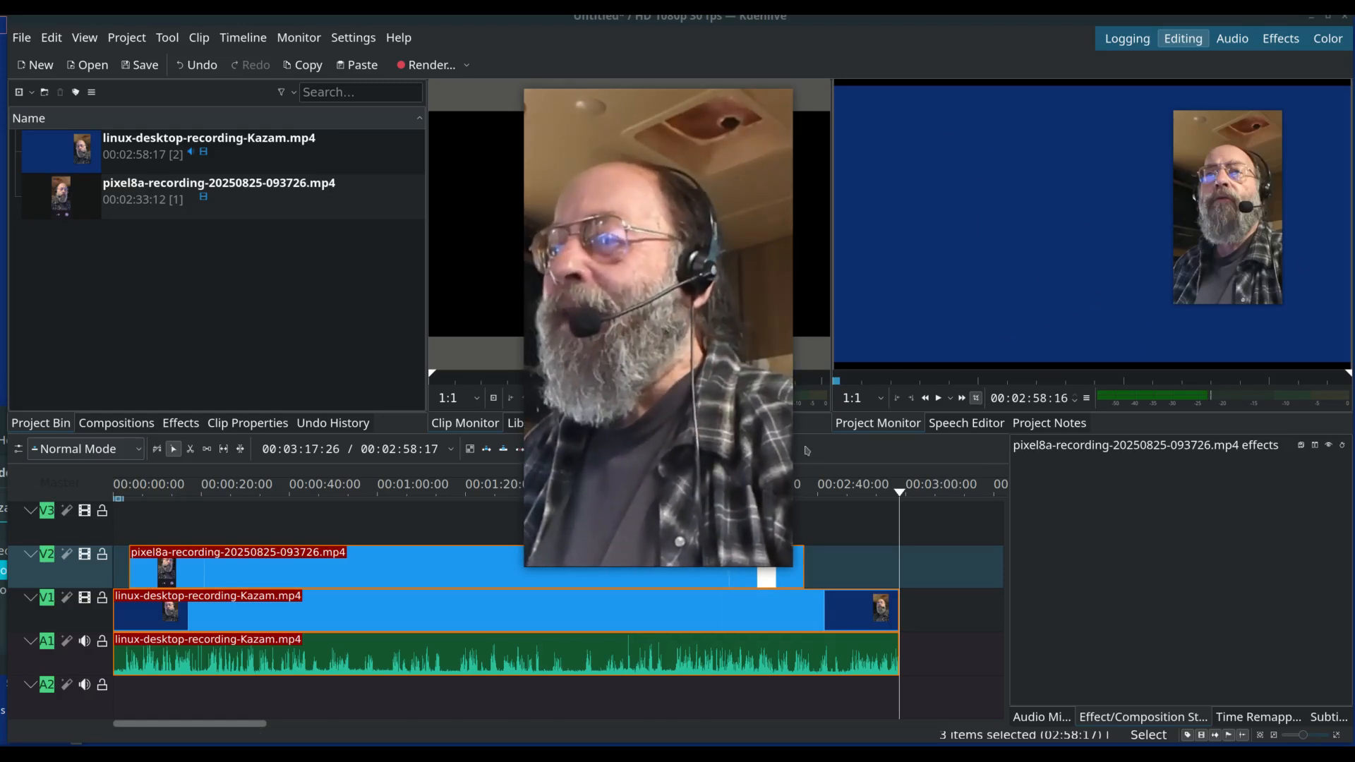
{"action": "mouse_move", "coordinate": [630, 260]}
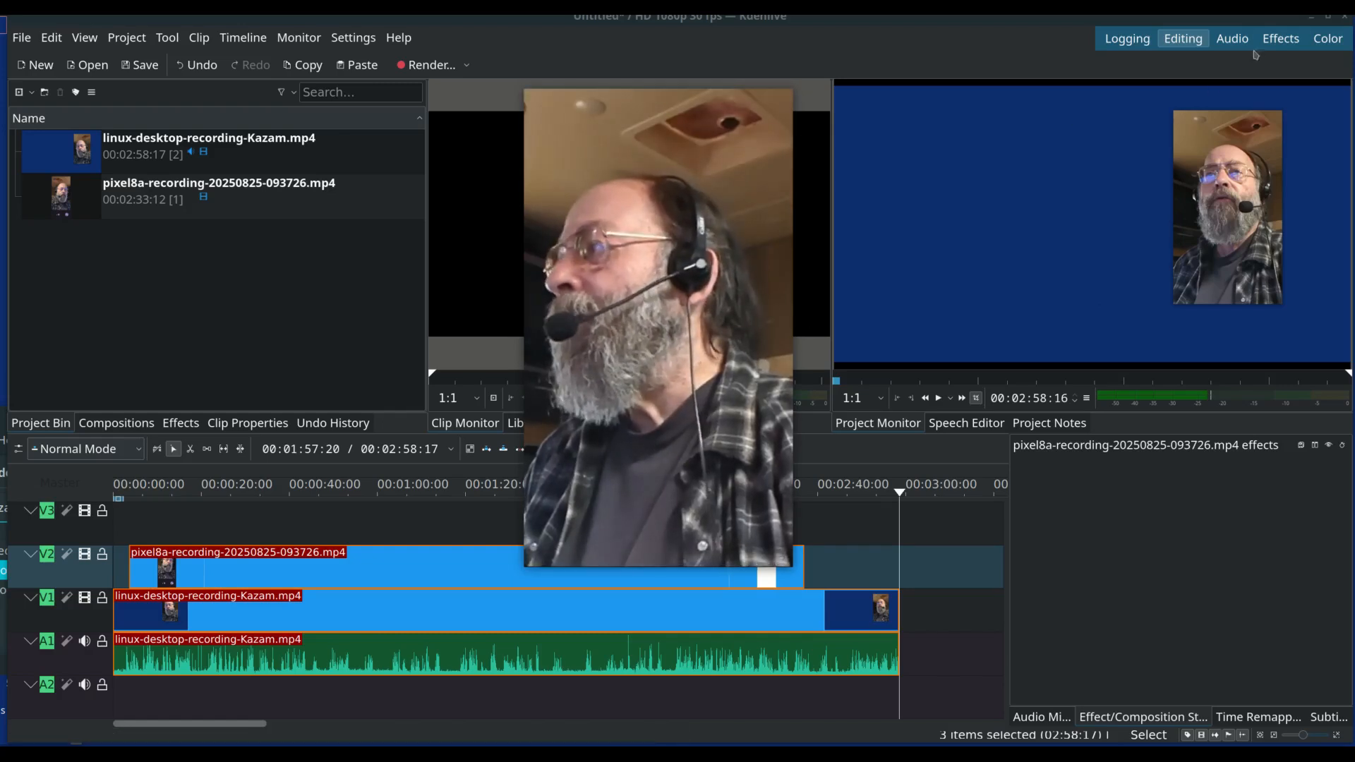
{"action": "left_click", "coordinate": [1312, 15]}
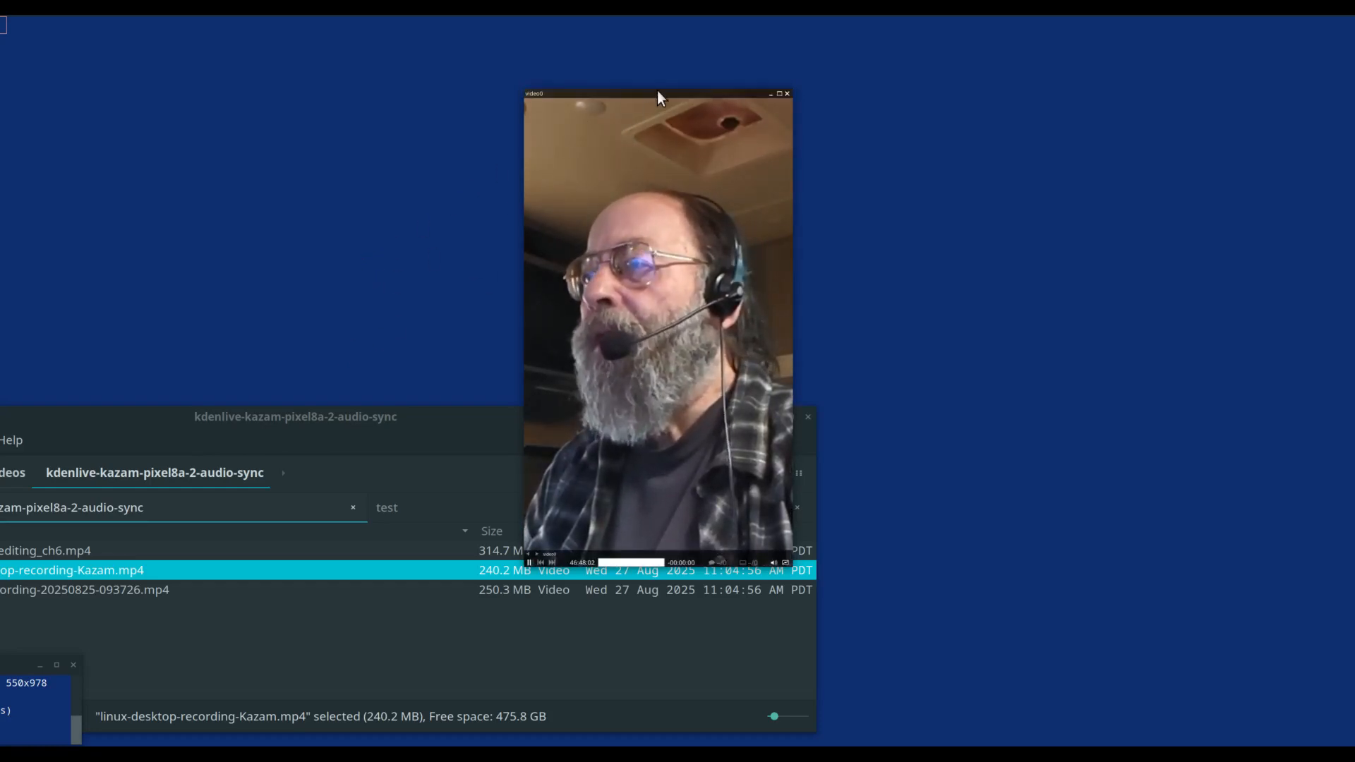
{"action": "left_click_drag", "start_coordinate": [654, 95], "coordinate": [1051, 134]}
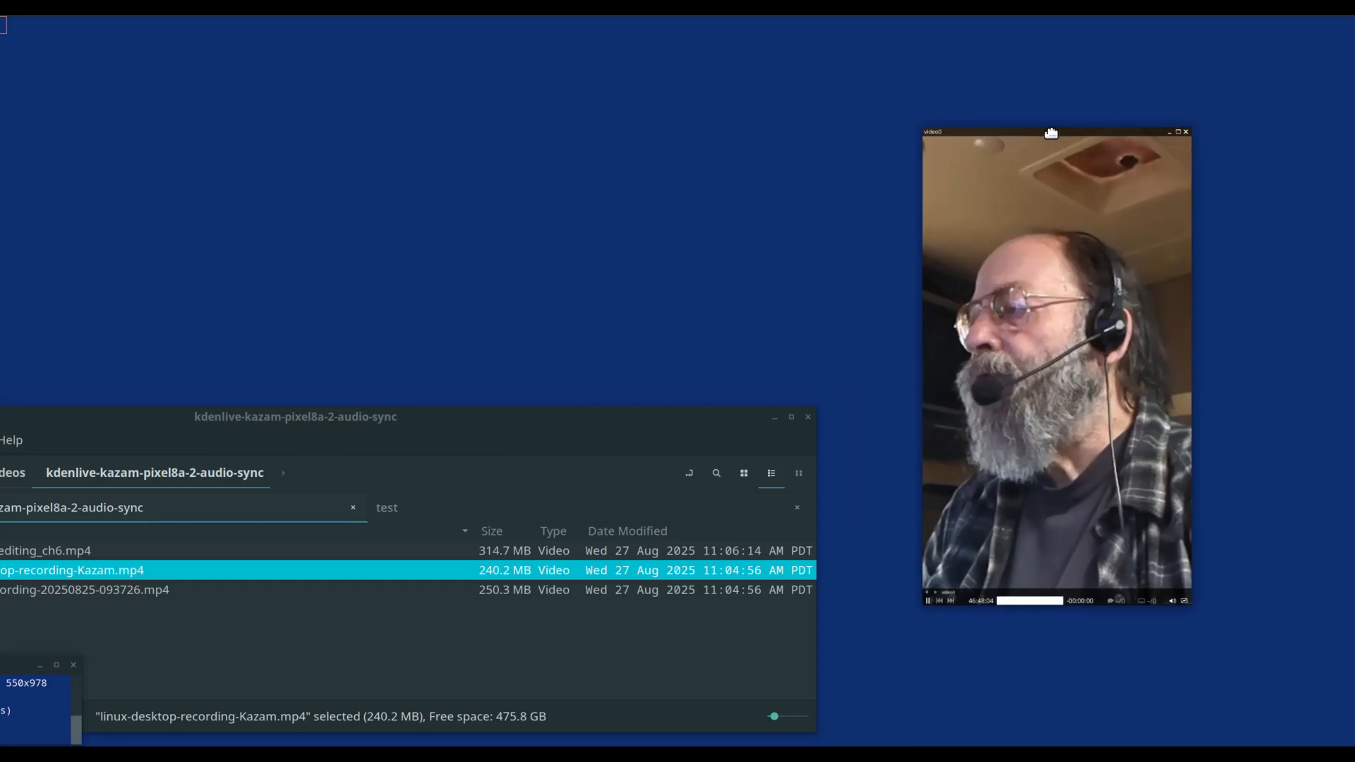